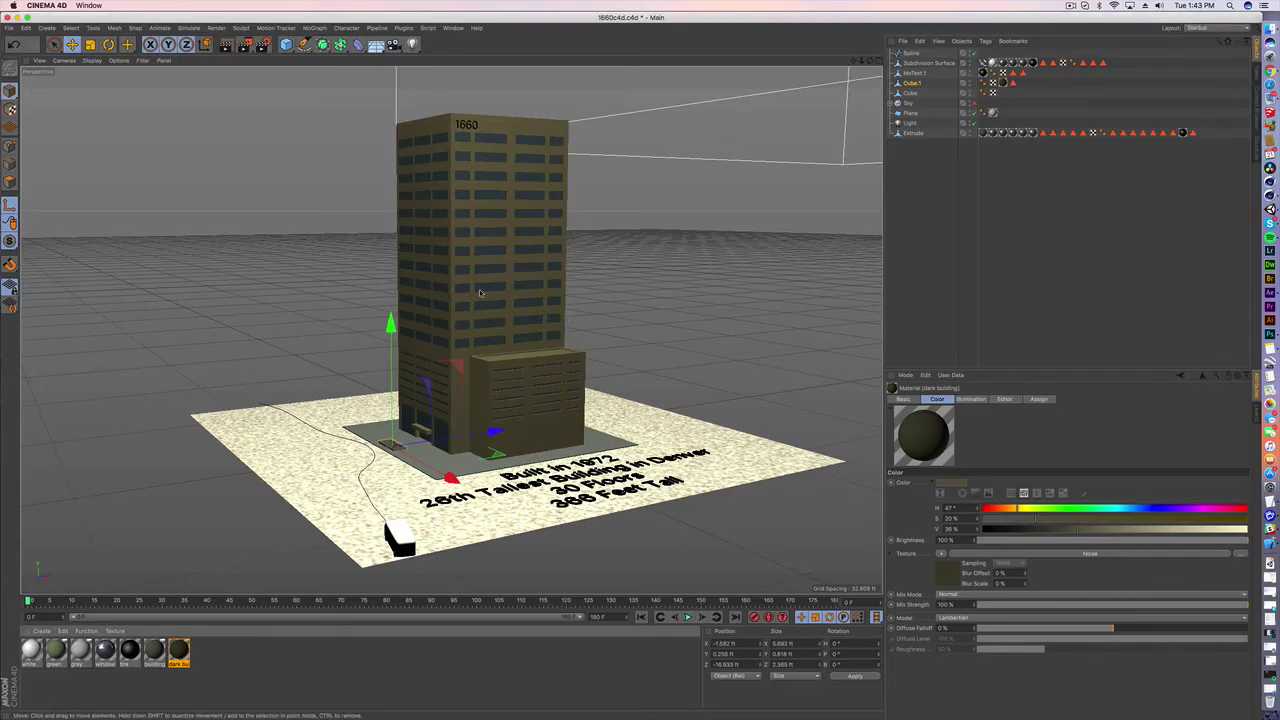
Orbit to the tower, then play and scrub the white car's path animation beside the building.
{"action": "mouse_move", "coordinate": [479, 289]}
{"action": "left_mouse_down", "text": "alt"}
{"action": "mouse_move", "coordinate": [491, 284]}
{"action": "mouse_move", "coordinate": [466, 293]}
{"action": "mouse_move", "coordinate": [598, 281]}
{"action": "mouse_move", "coordinate": [475, 297]}
{"action": "left_mouse_up", "text": "alt"}
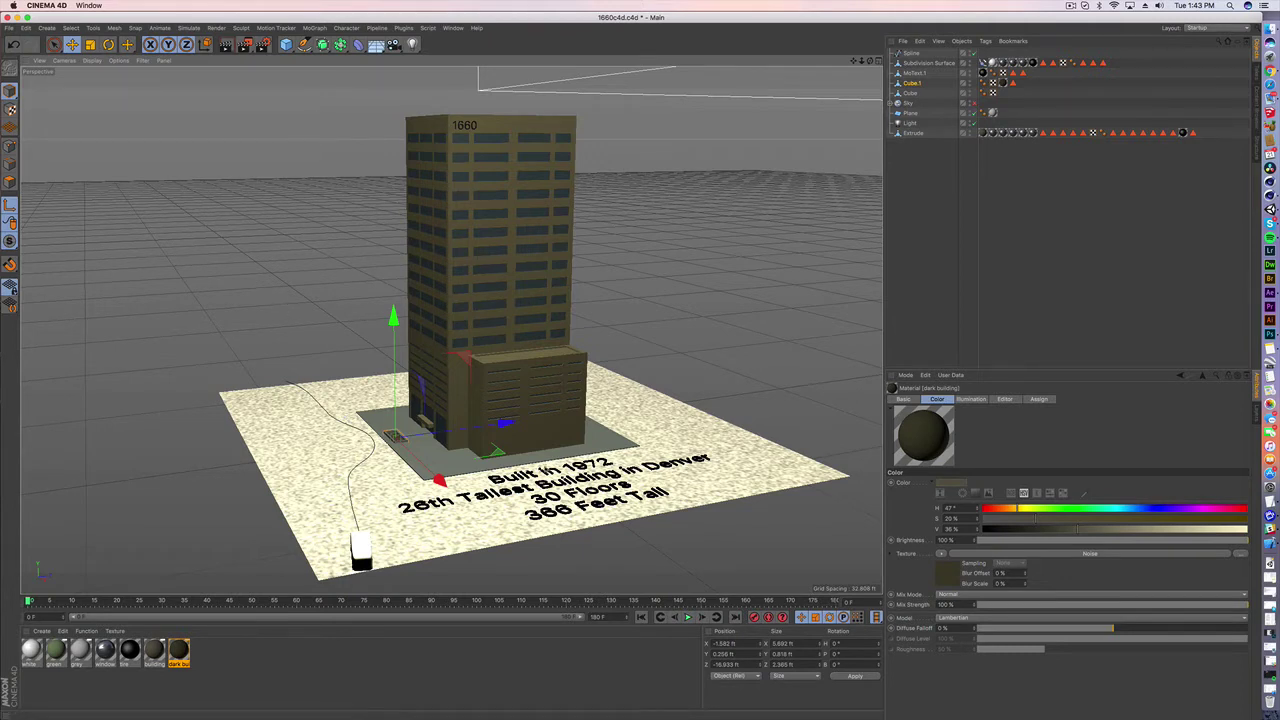
{"action": "left_click", "coordinate": [688, 617]}
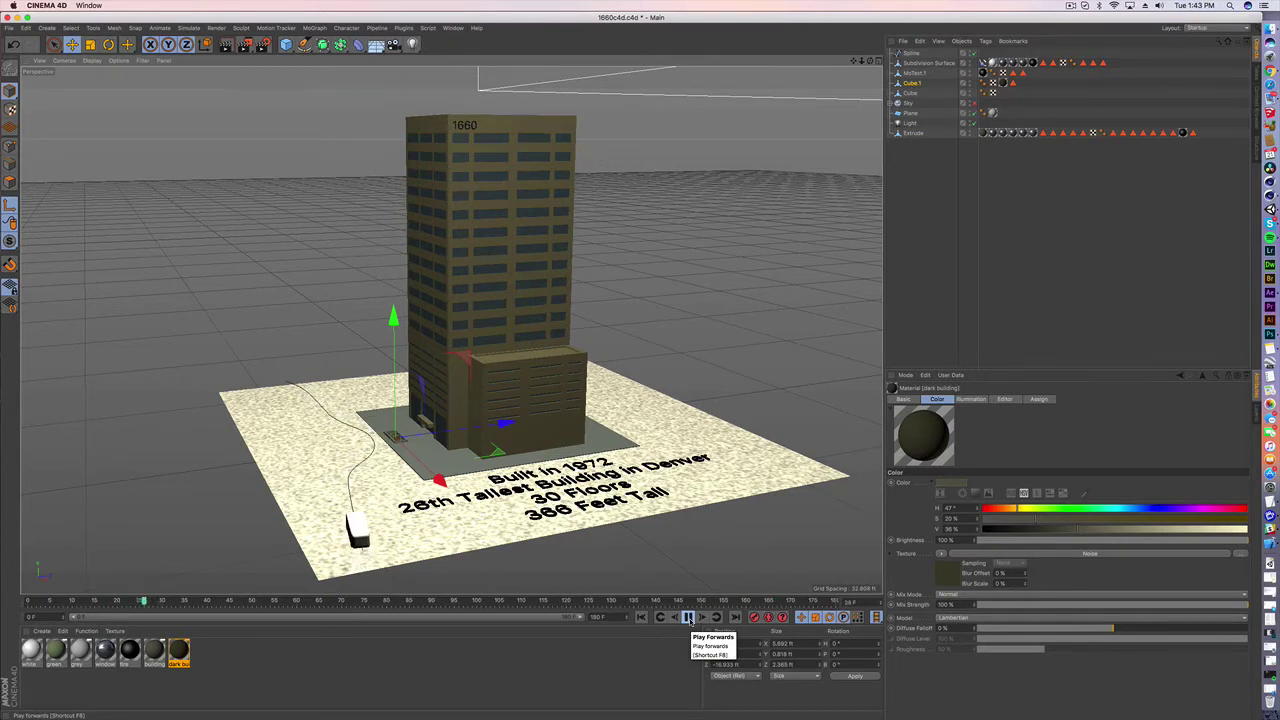
{"action": "left_click", "coordinate": [688, 618]}
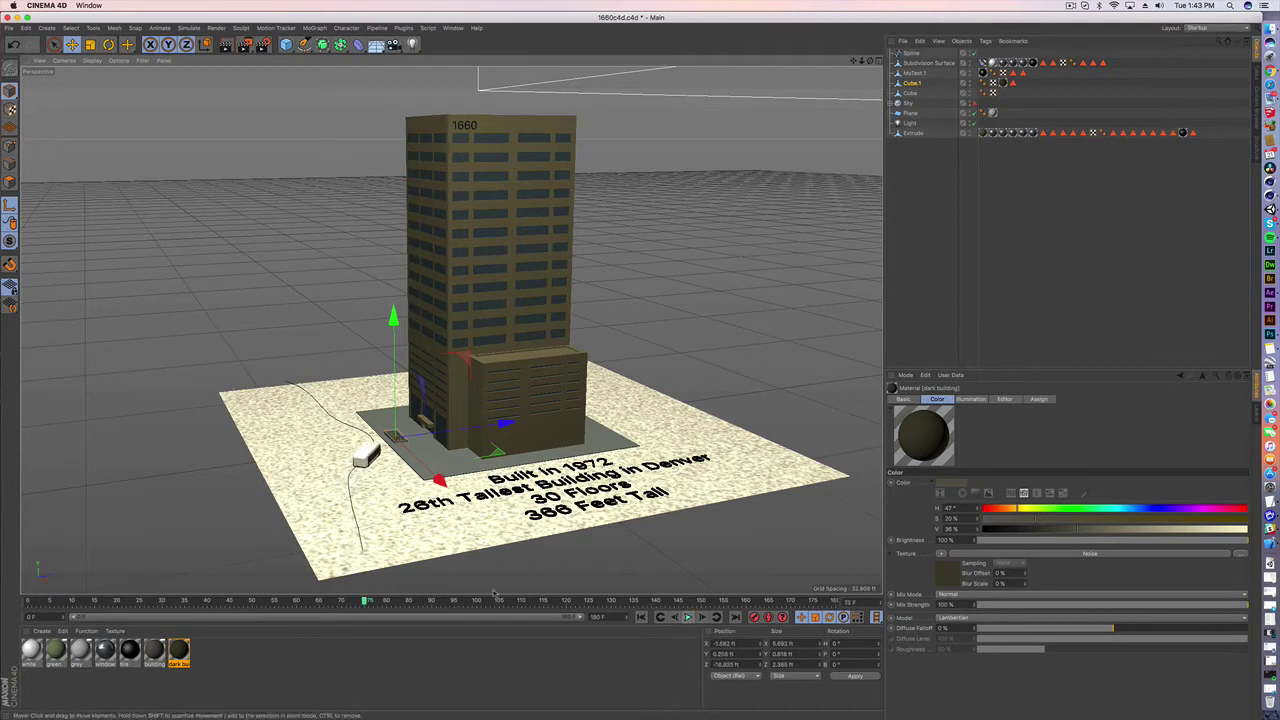
{"action": "left_click_drag", "start_coordinate": [368, 603], "coordinate": [466, 580]}
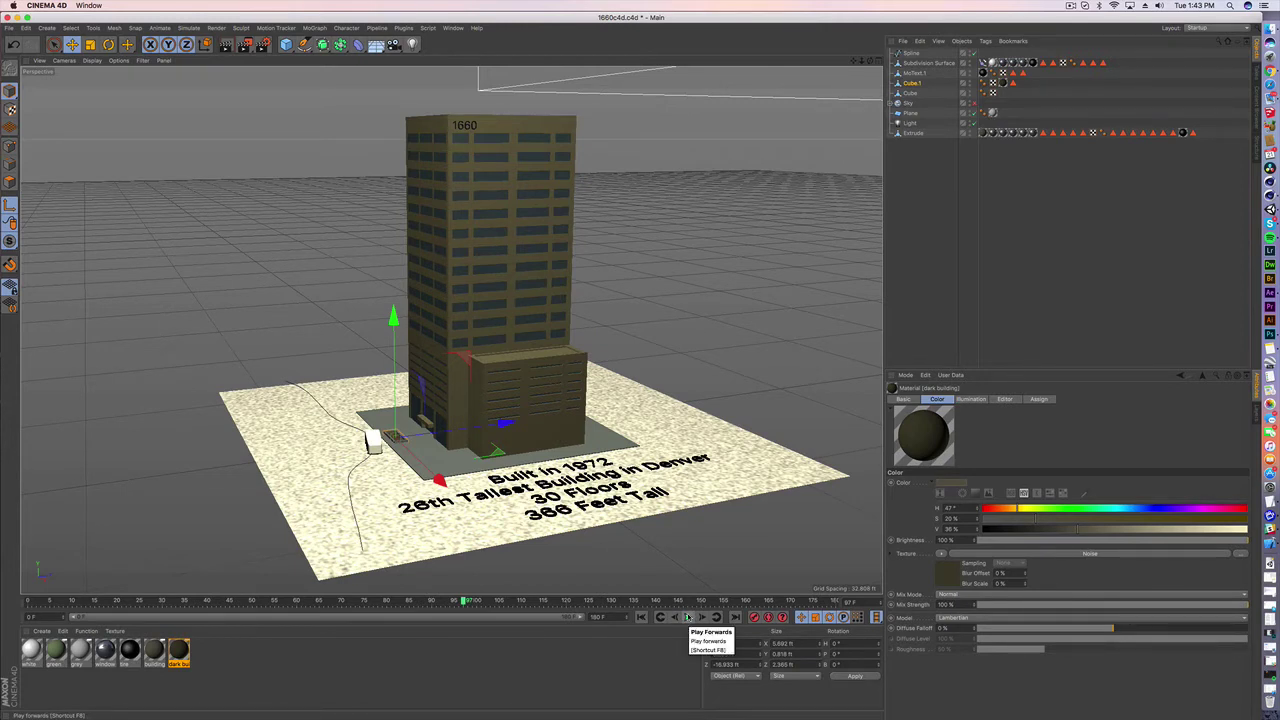
{"action": "left_click", "coordinate": [8, 27]}
{"action": "mouse_move", "coordinate": [66, 224]}
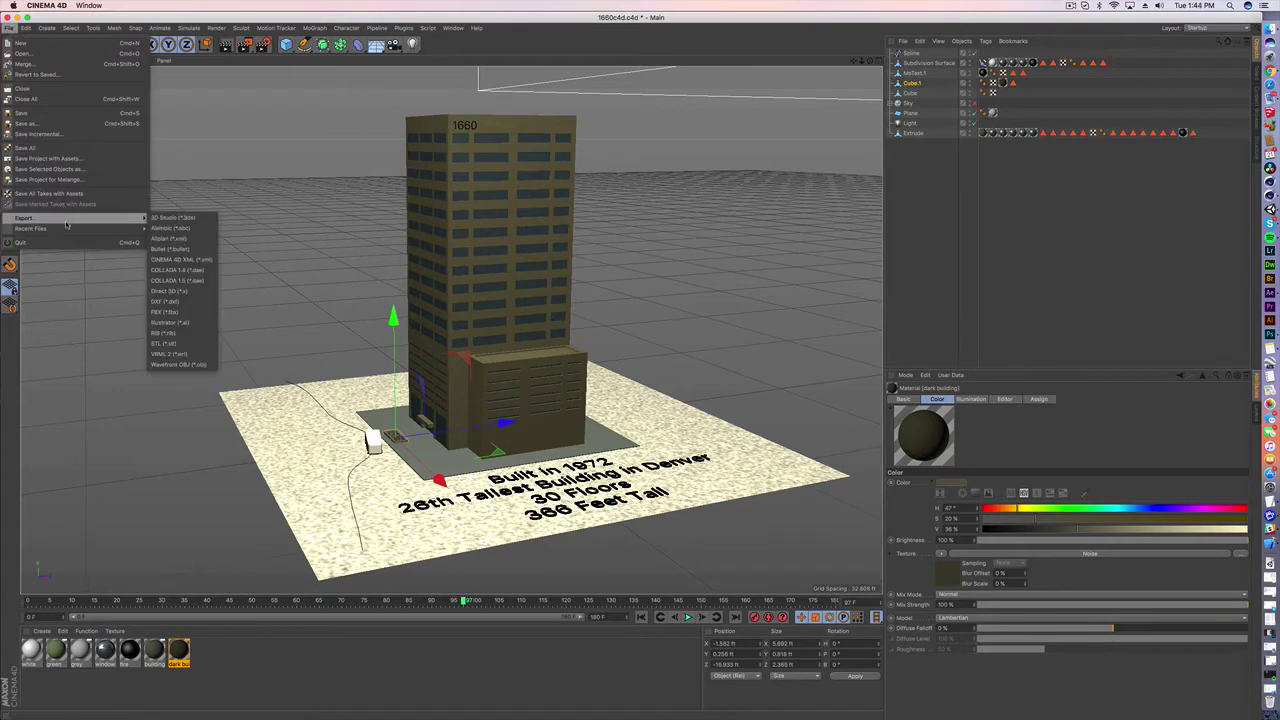
{"action": "left_click", "coordinate": [165, 312]}
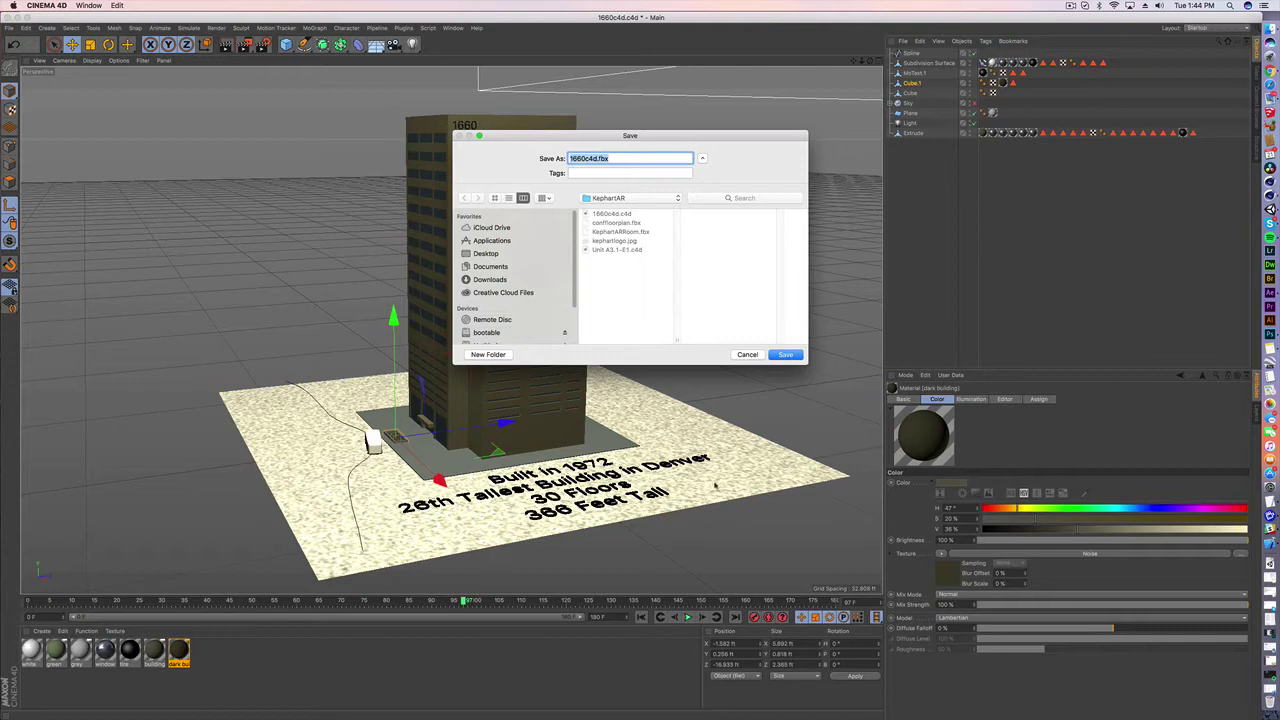
{"action": "left_click", "coordinate": [744, 355]}
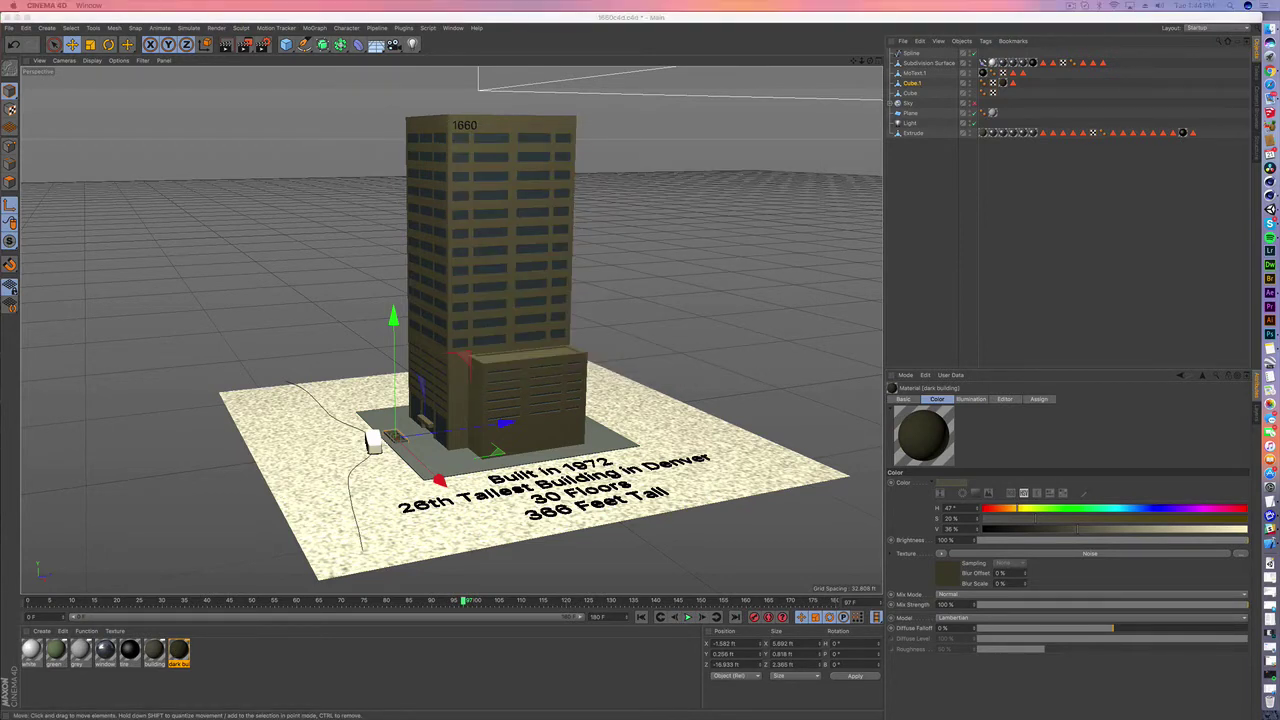
Review the Unity Store plans: Personal (Free), Plus $35/month and Pro $125/month.
{"action": "left_click", "coordinate": [20, 290]}
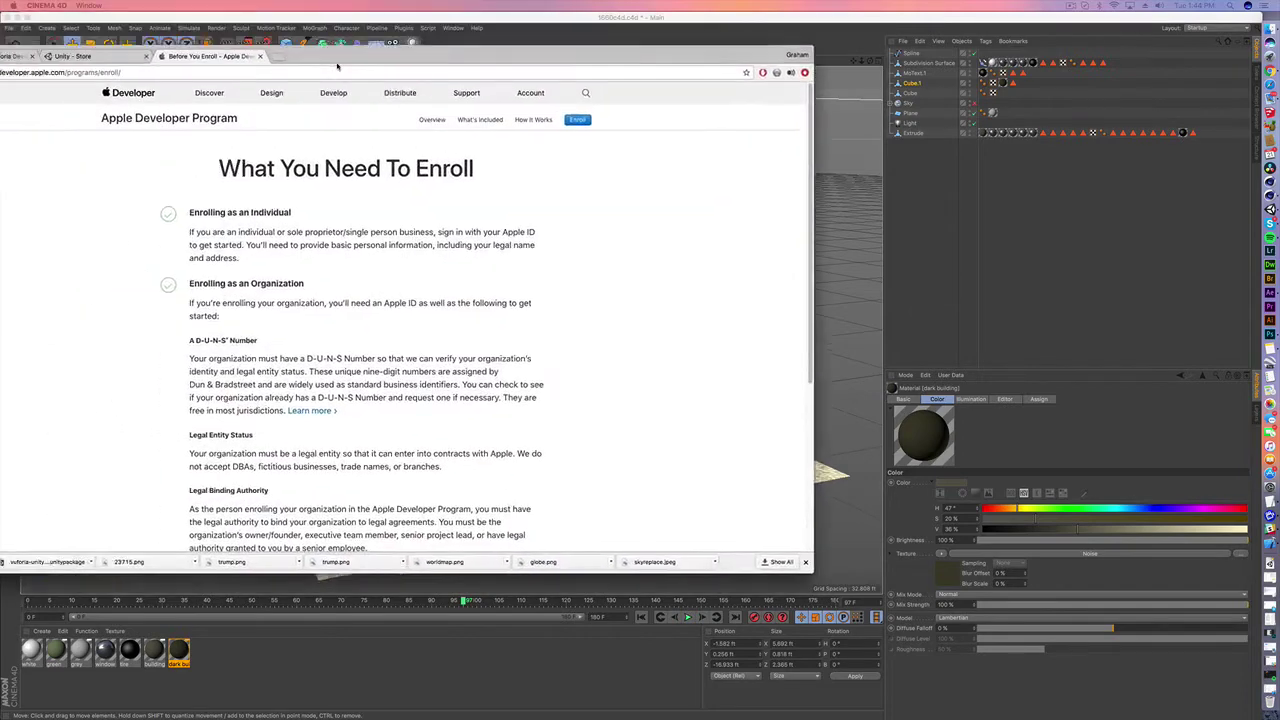
{"action": "left_click", "coordinate": [380, 84]}
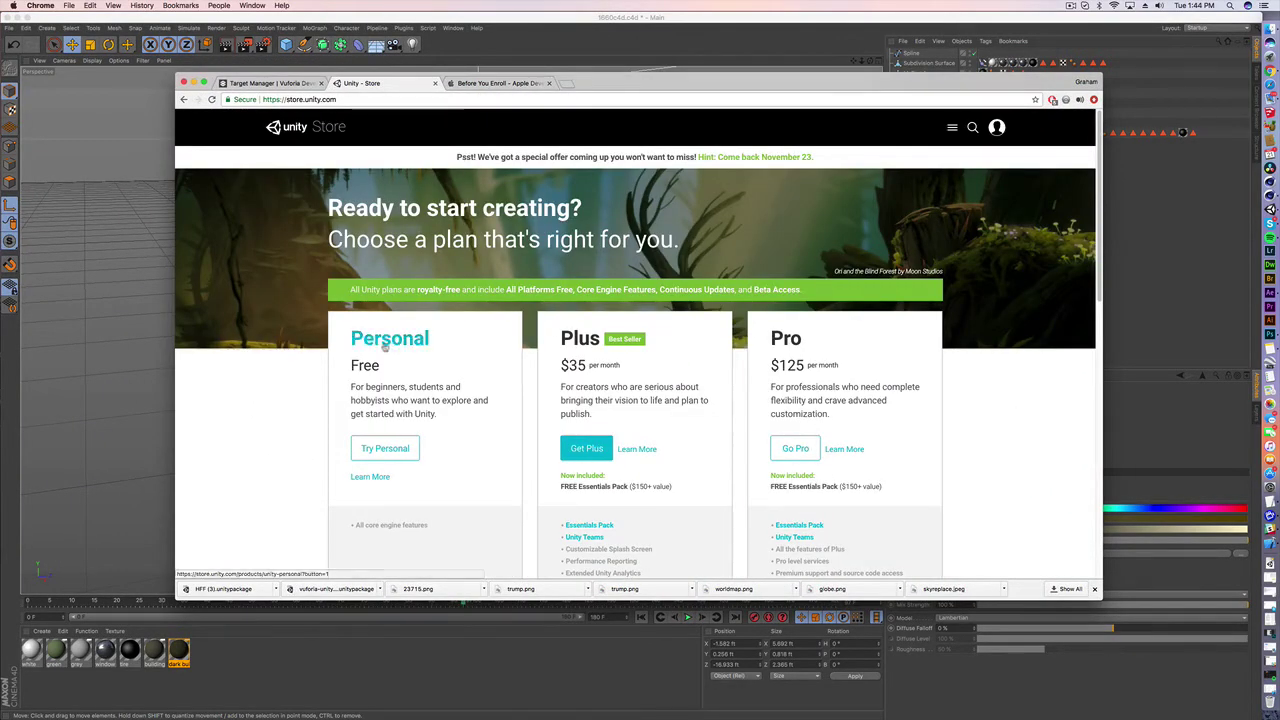
{"action": "scroll", "coordinate": [398, 430], "scroll_direction": "down", "scroll_amount": 1}
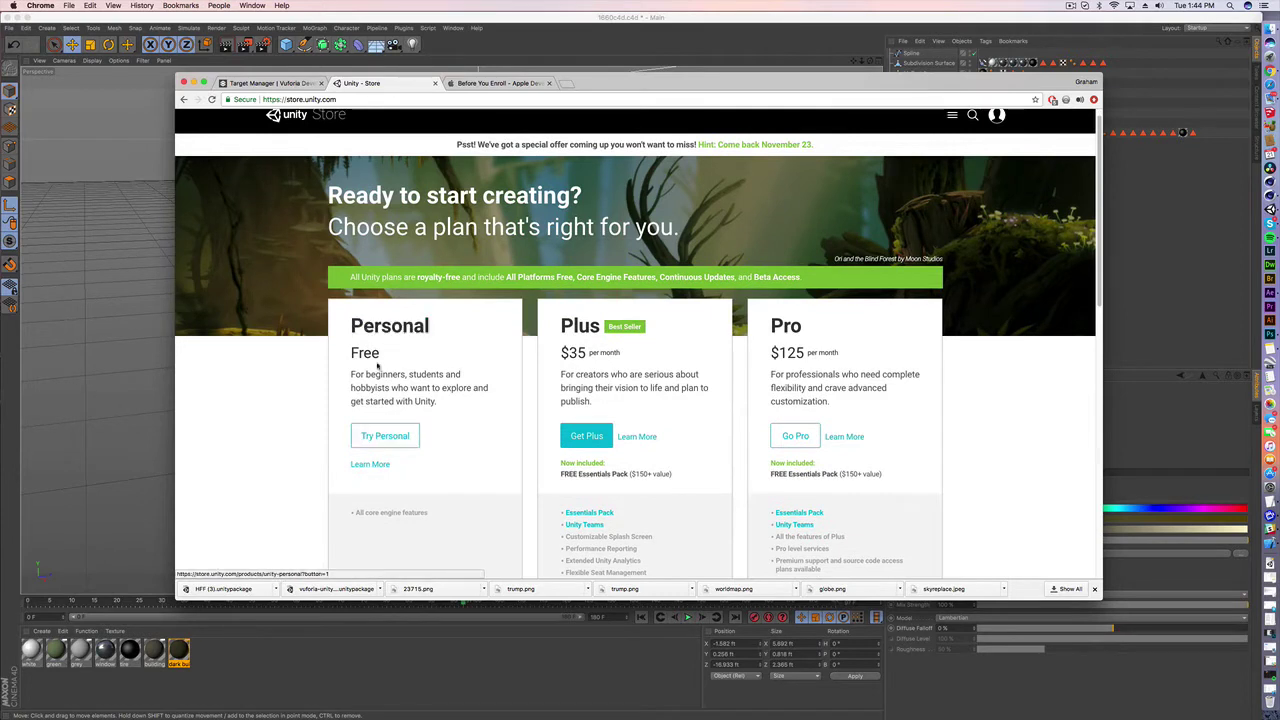
{"action": "scroll", "coordinate": [310, 128], "scroll_direction": "up", "scroll_amount": 1}
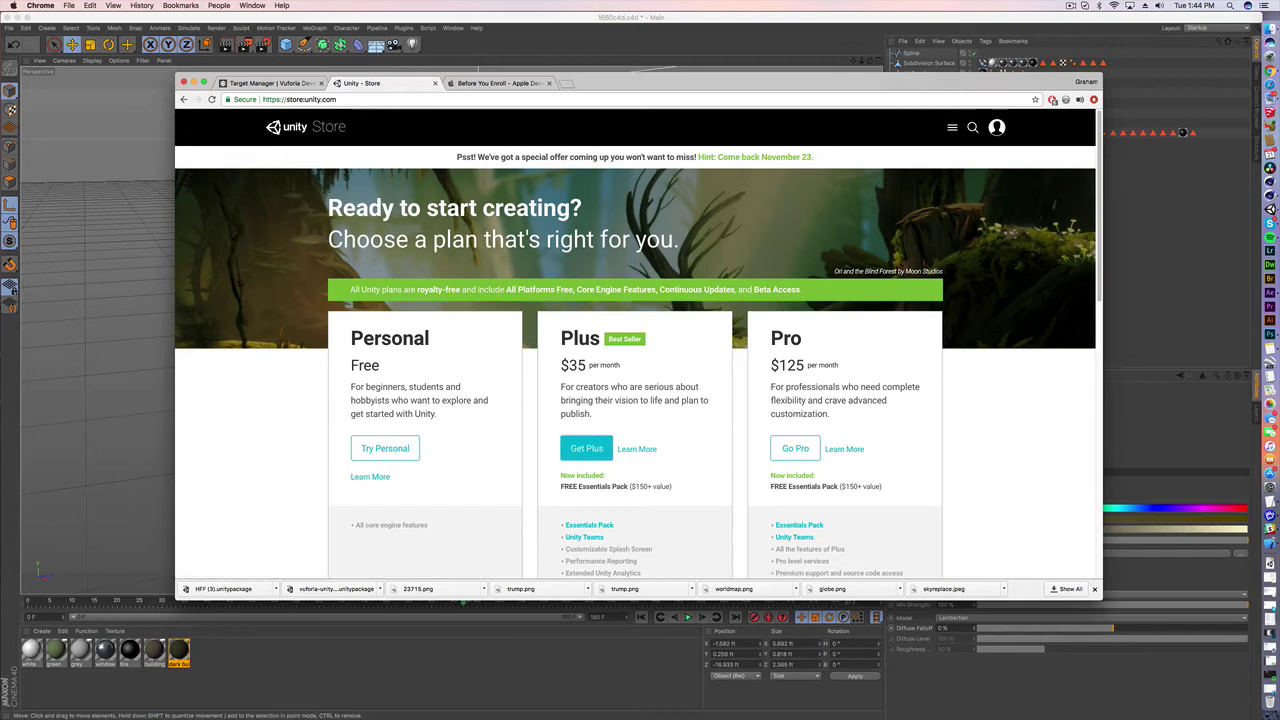
{"action": "left_click", "coordinate": [337, 99]}
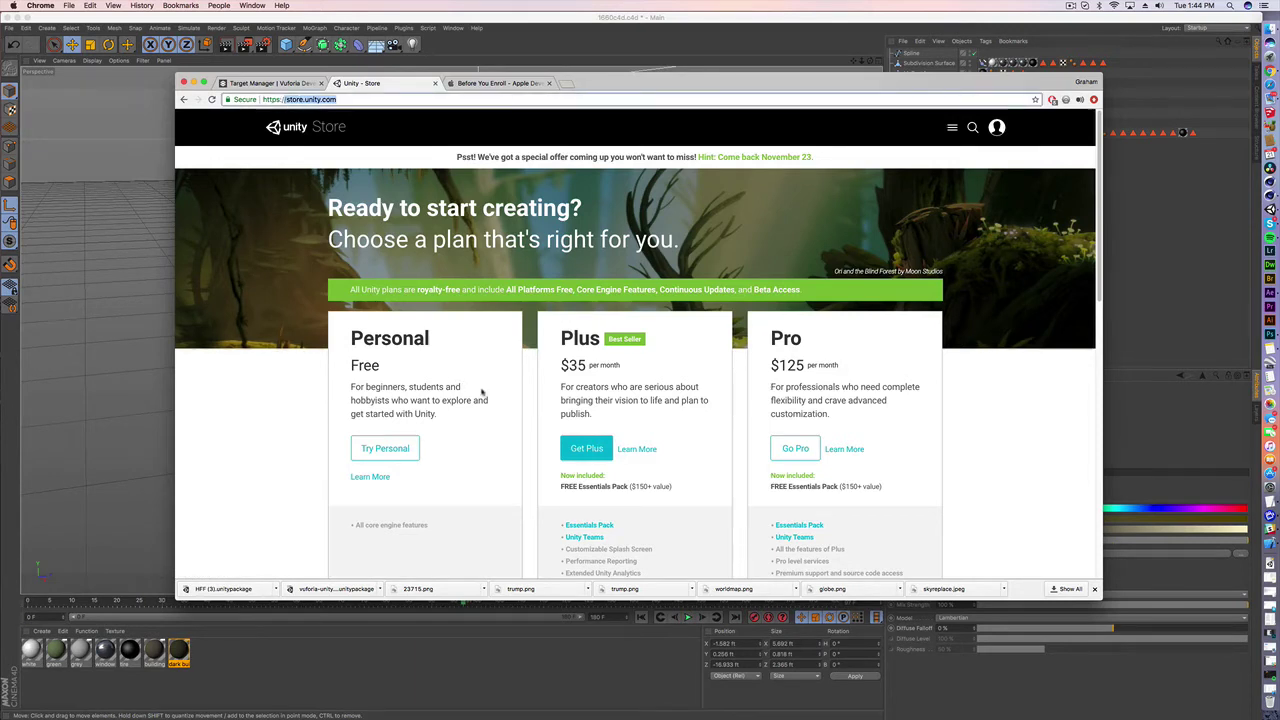
{"action": "left_click", "coordinate": [449, 380]}
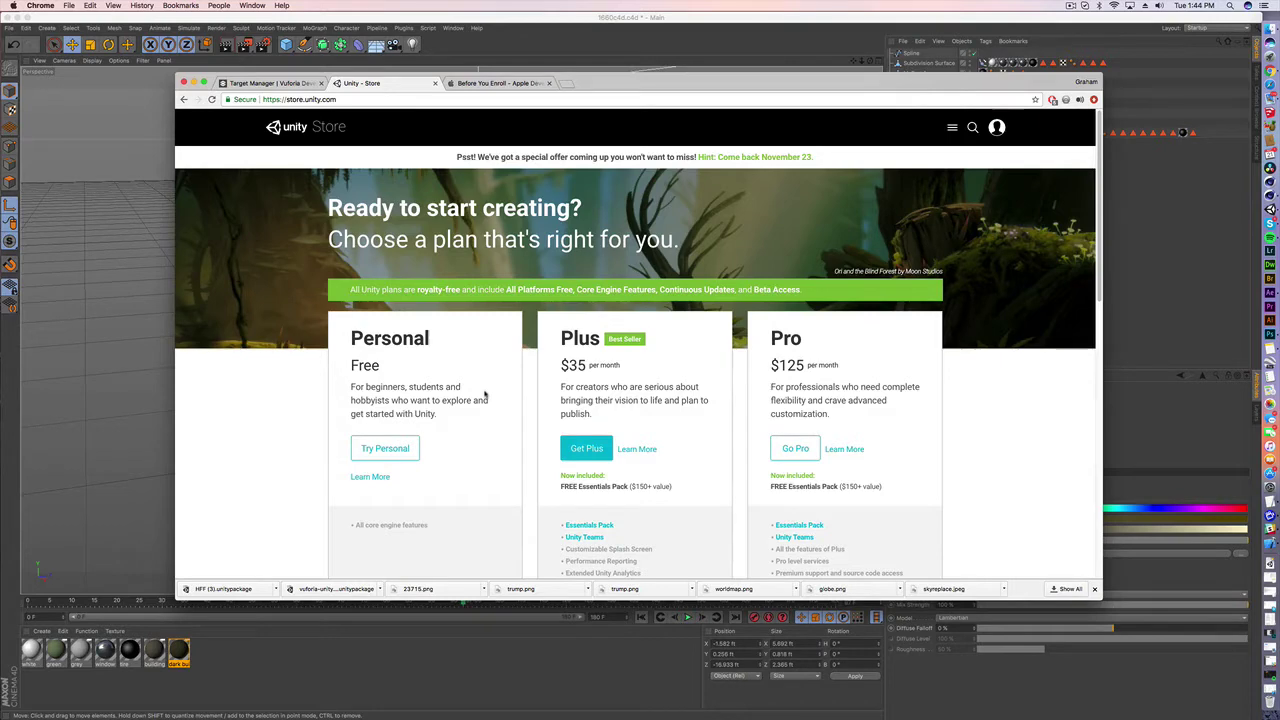
{"action": "scroll", "coordinate": [485, 395], "scroll_direction": "down", "scroll_amount": 5}
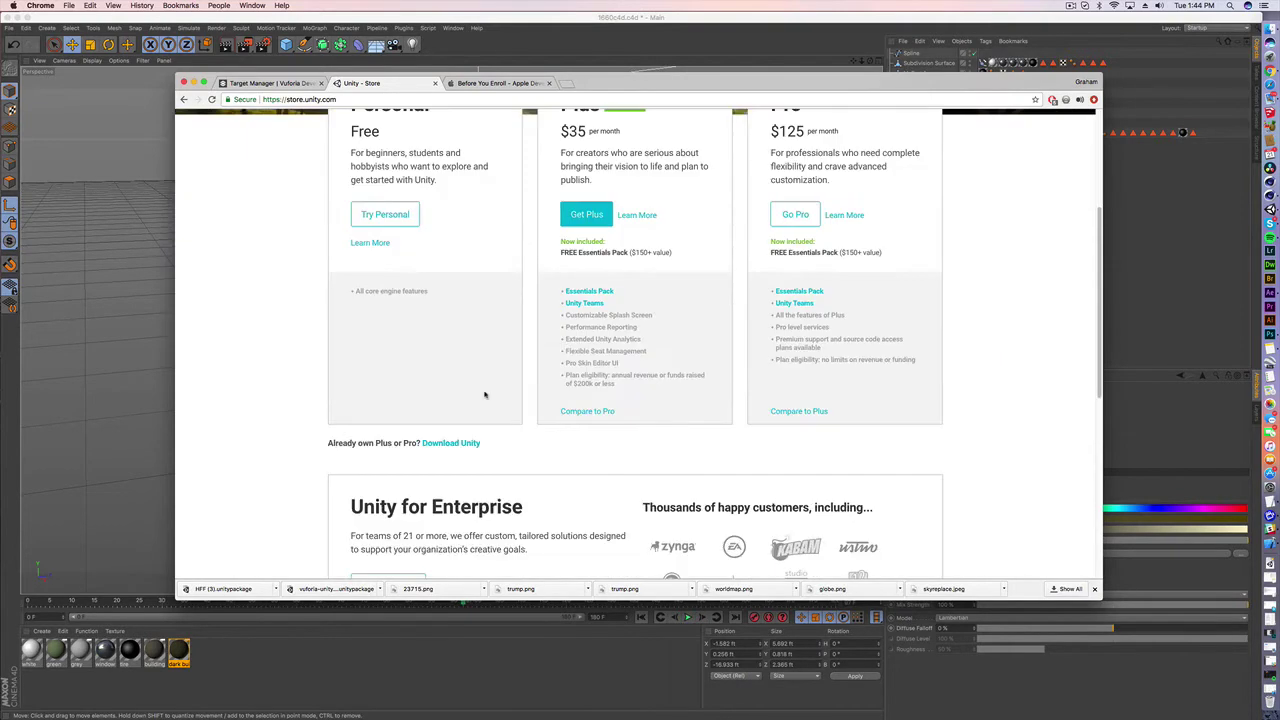
{"action": "scroll", "coordinate": [485, 395], "scroll_direction": "up", "scroll_amount": 5}
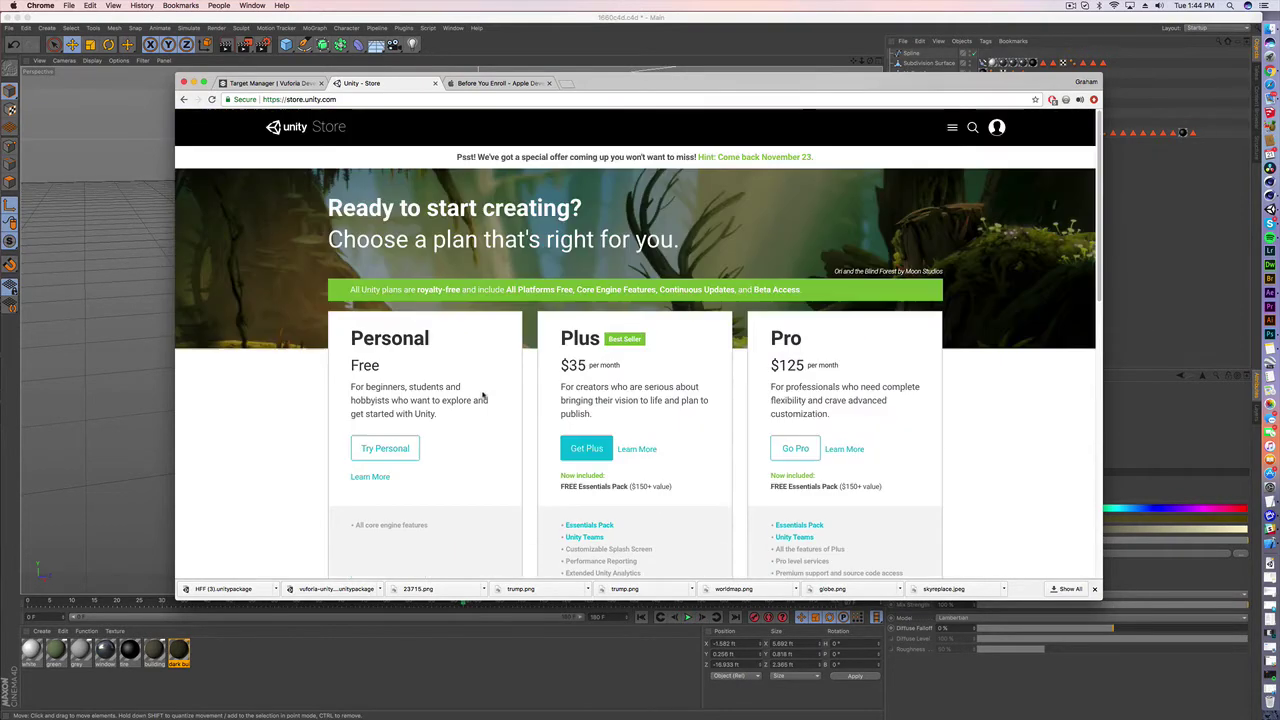
Read through the Apple Developer enrollment page, then return to the Unity Store plans.
{"action": "left_click", "coordinate": [500, 83]}
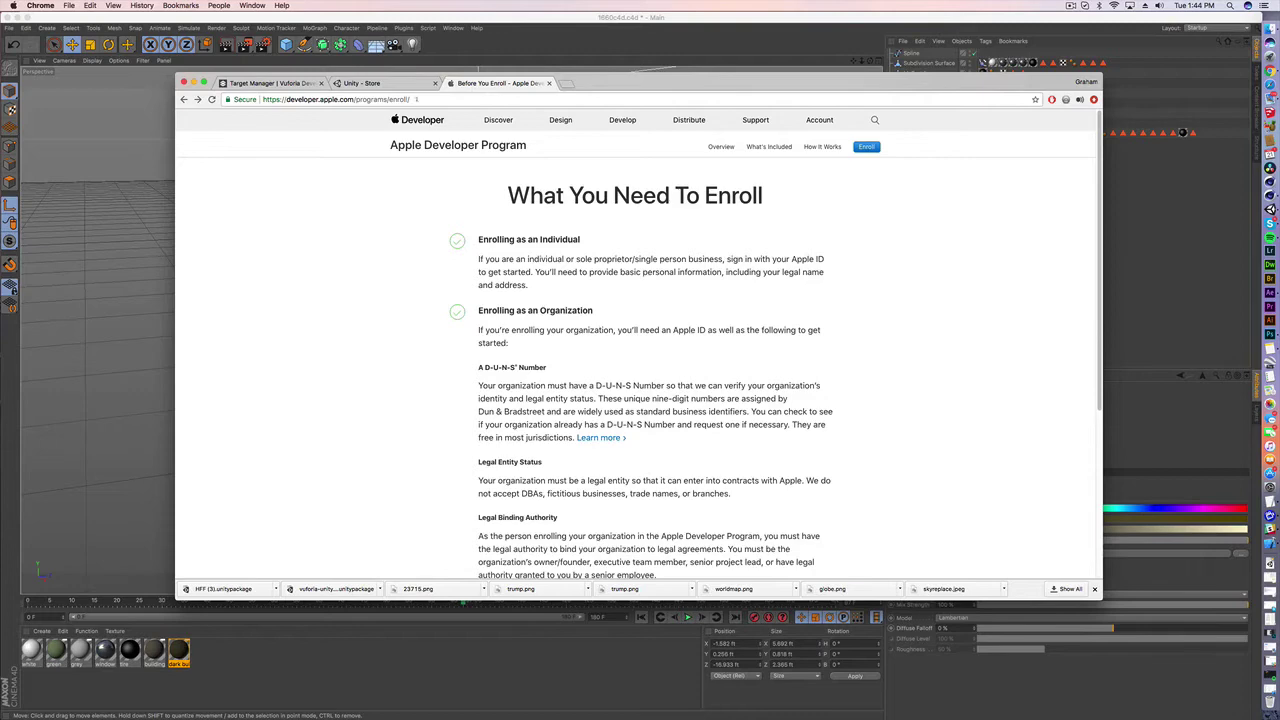
{"action": "left_click_drag", "start_coordinate": [410, 99], "coordinate": [300, 99]}
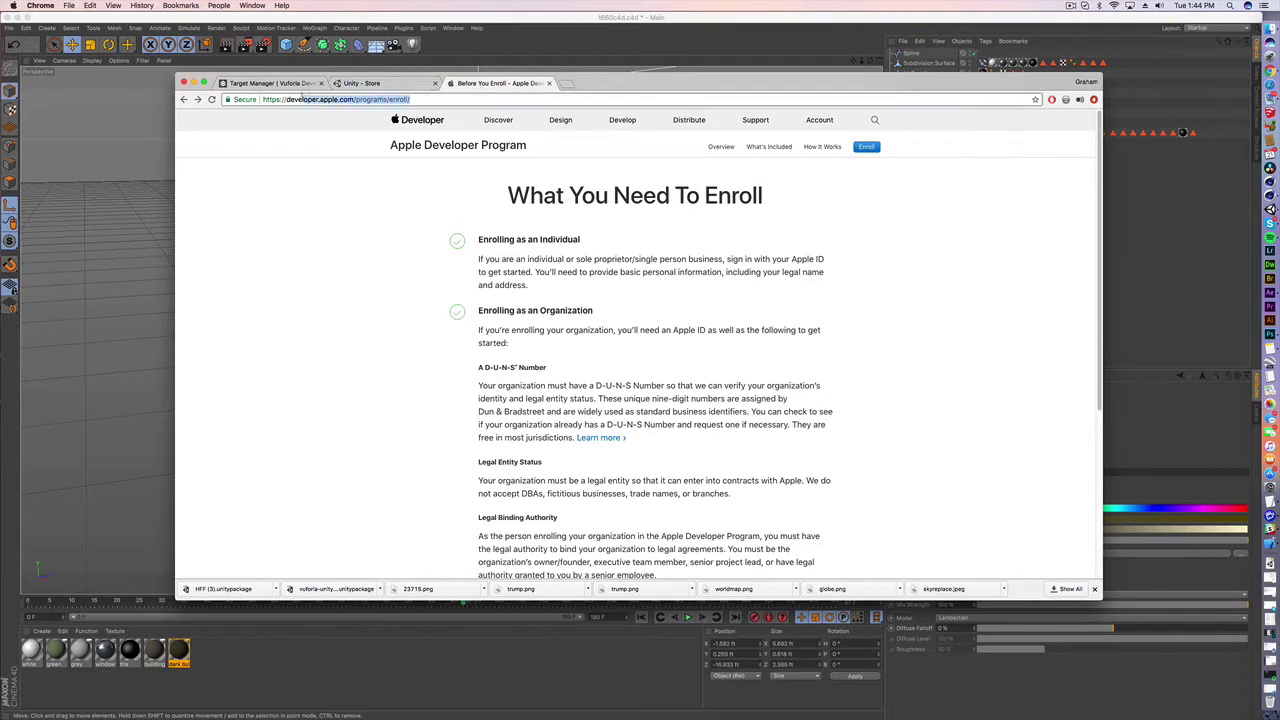
{"action": "left_click", "coordinate": [891, 322]}
{"action": "scroll", "coordinate": [780, 271], "scroll_direction": "down", "scroll_amount": 5}
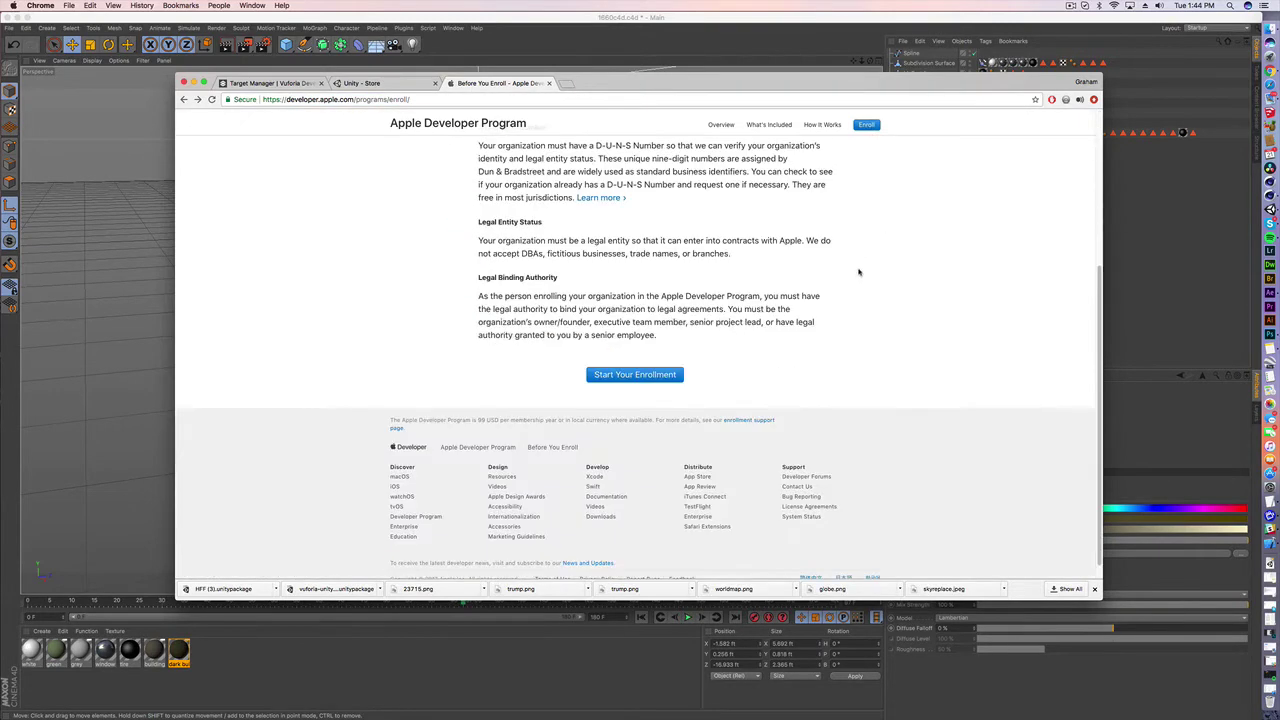
{"action": "scroll", "coordinate": [725, 361], "scroll_direction": "up", "scroll_amount": 4}
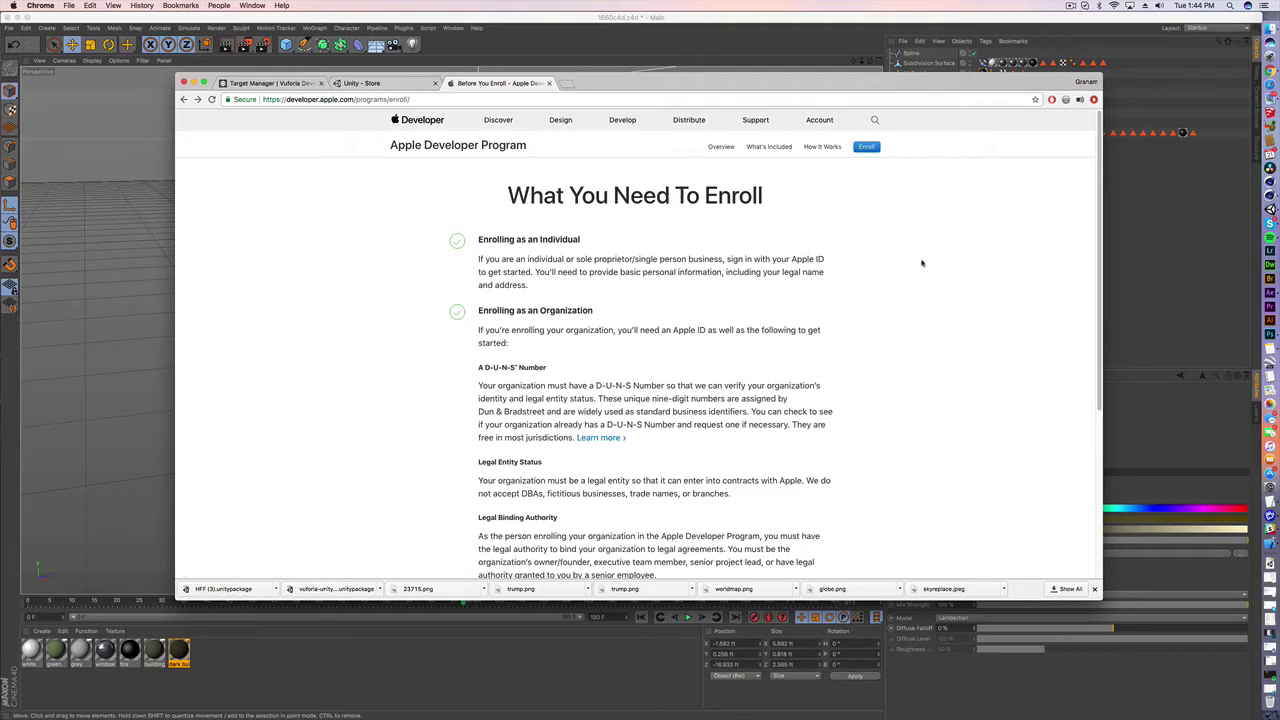
{"action": "left_click", "coordinate": [390, 84]}
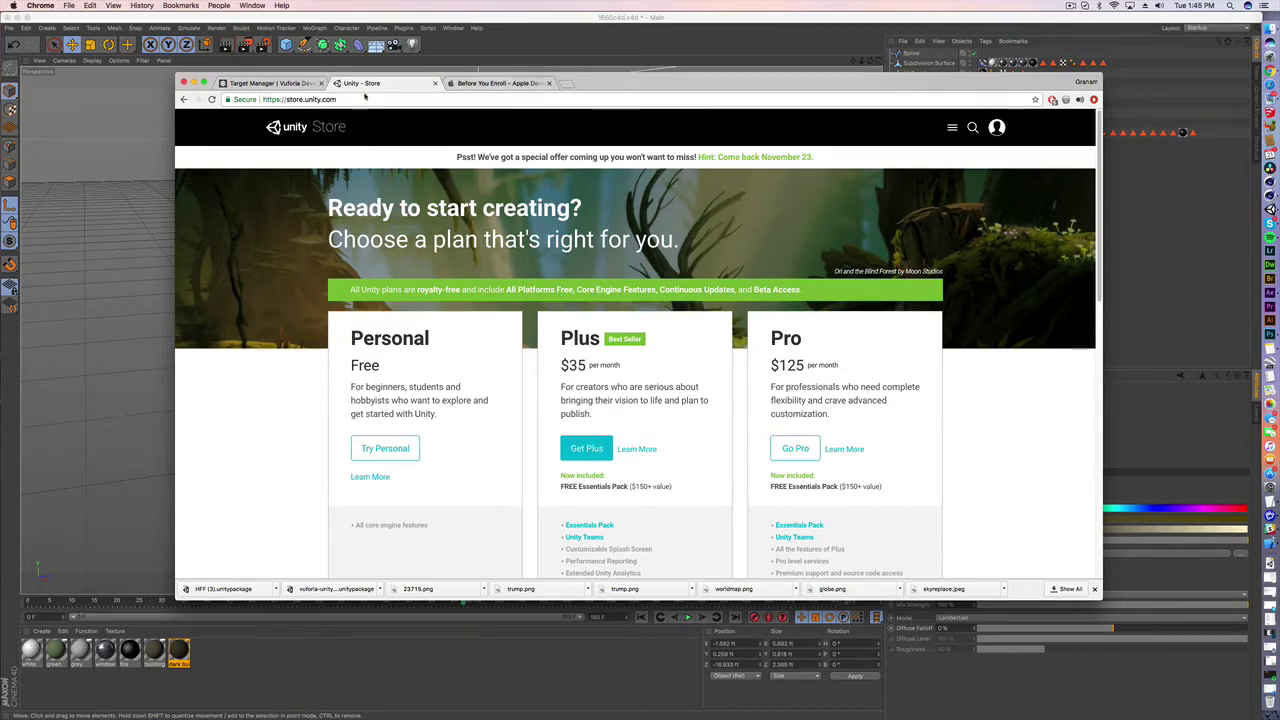
Glance at the HFF Target Manager page and account menu, then minimize Chrome.
{"action": "left_click", "coordinate": [276, 84]}
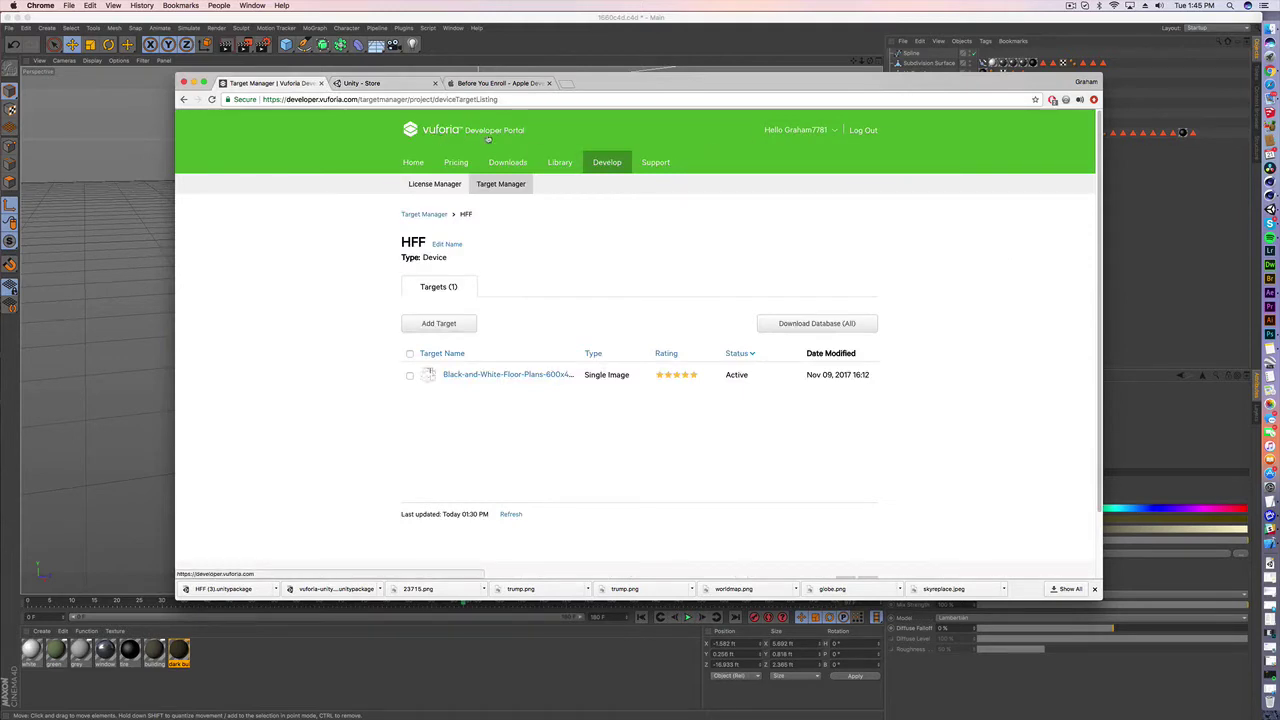
{"action": "left_click", "coordinate": [831, 131]}
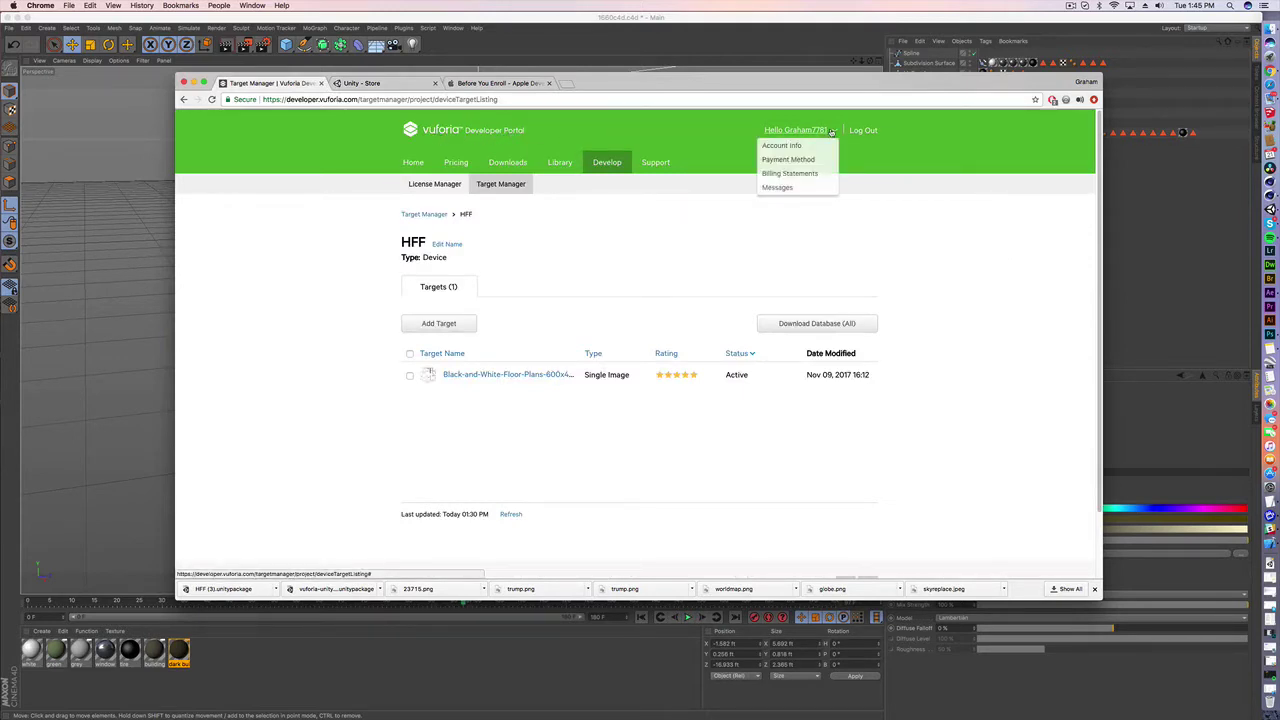
{"action": "left_click", "coordinate": [956, 252]}
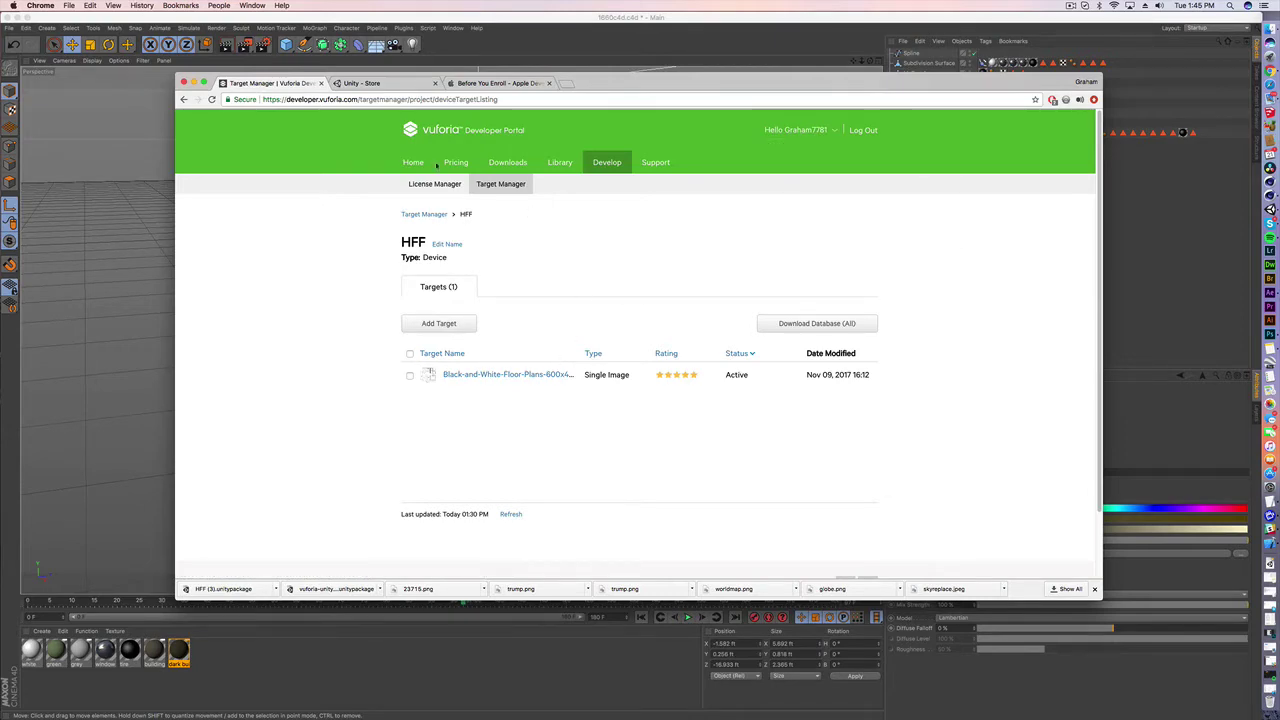
{"action": "key", "text": "super+m"}
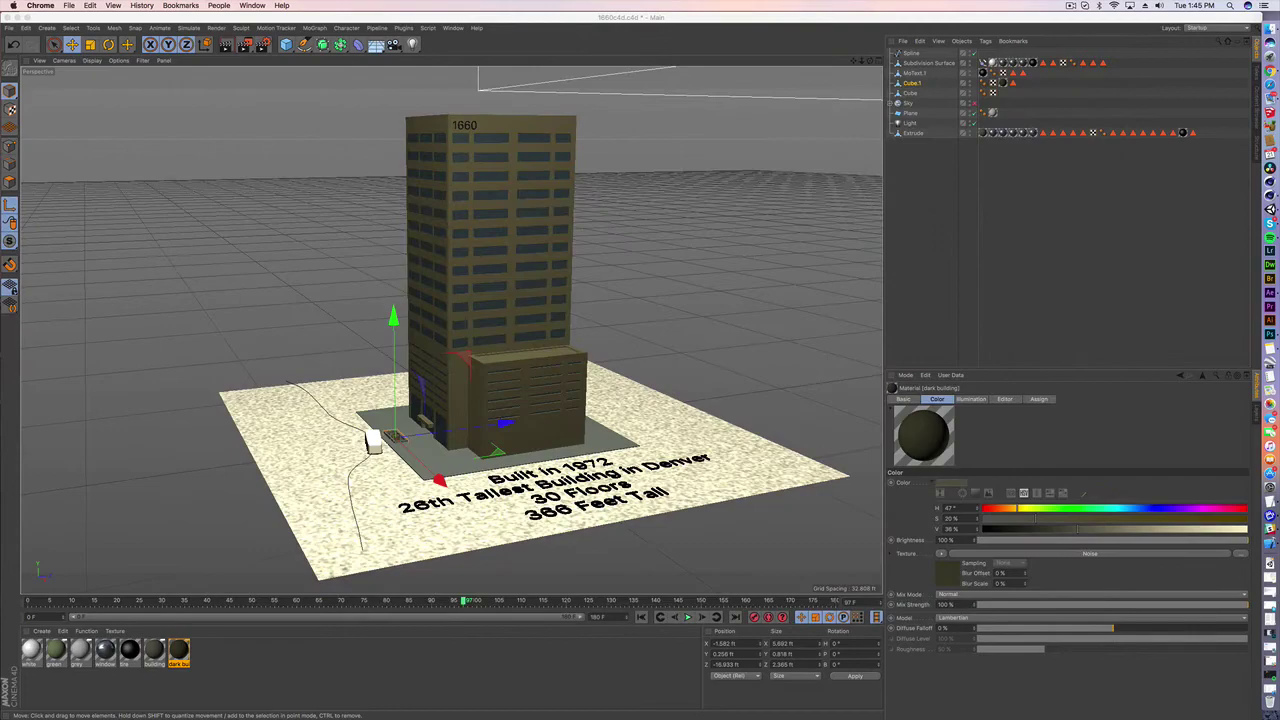
Import 20footer.fbx from the Desktop into Unity via Assets > Import New Asset.
{"action": "left_click", "coordinate": [1270, 210]}
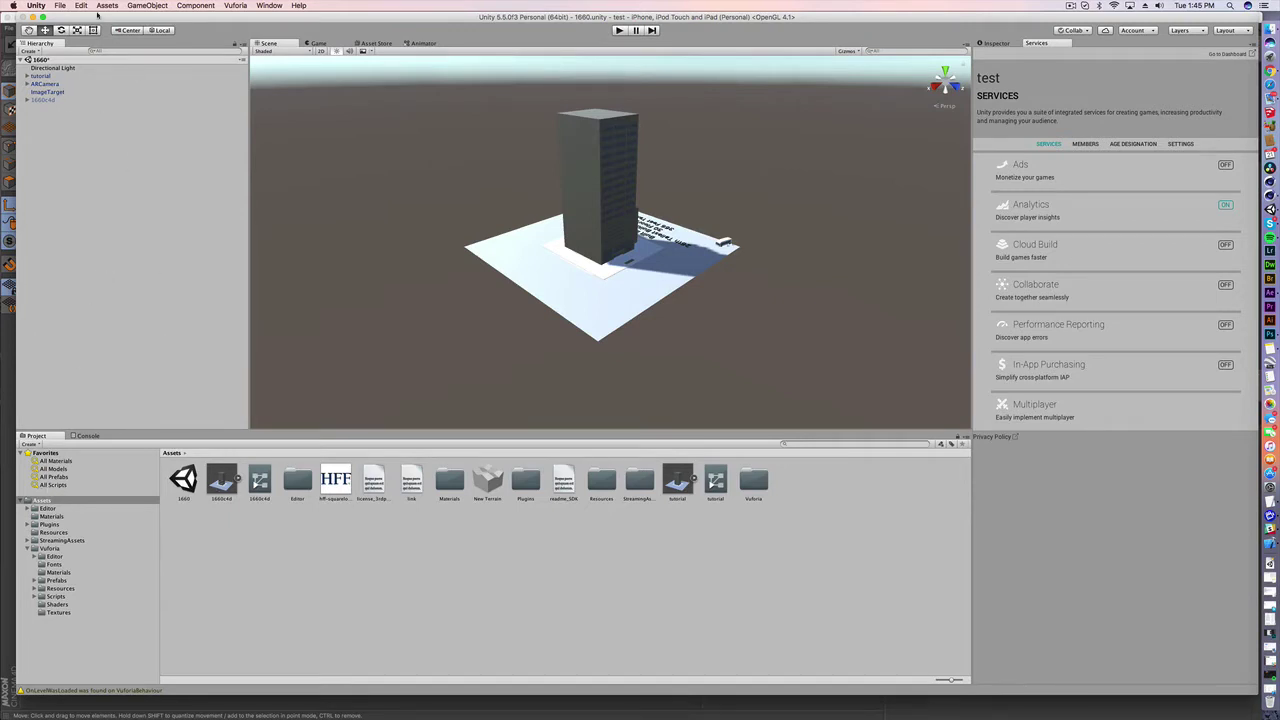
{"action": "left_click", "coordinate": [60, 5]}
{"action": "mouse_move", "coordinate": [81, 6]}
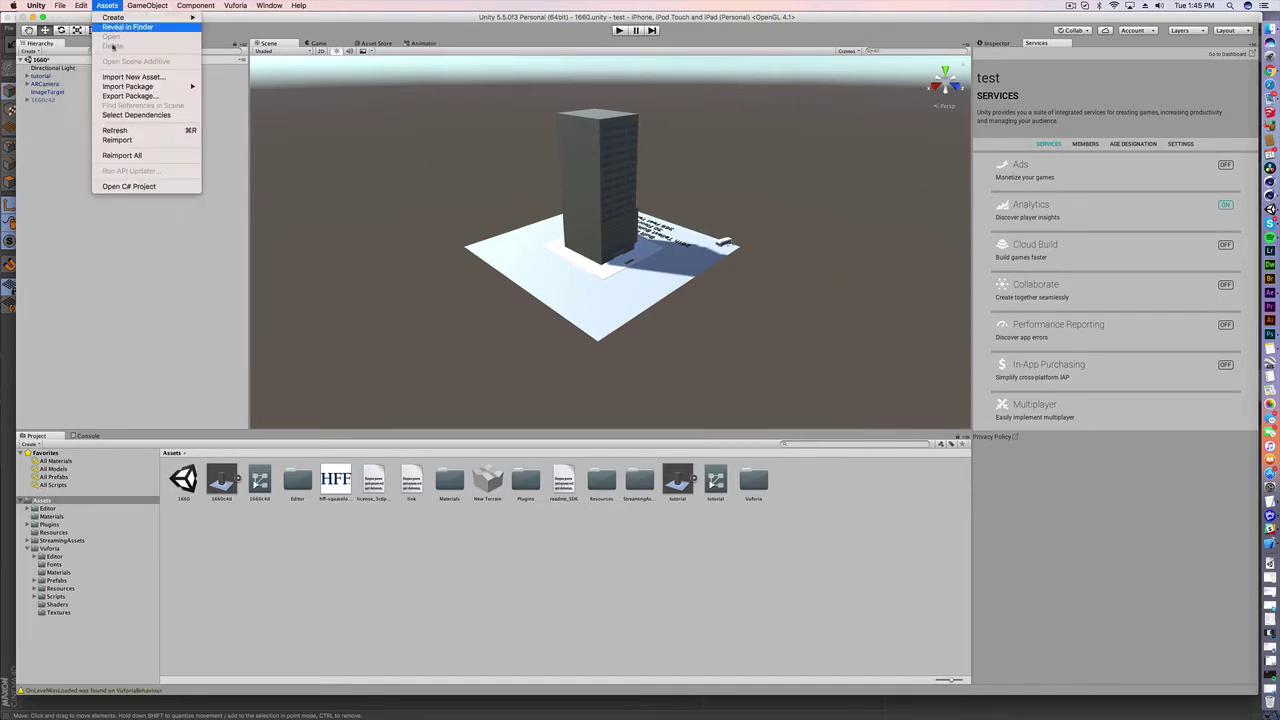
{"action": "left_click", "coordinate": [134, 77]}
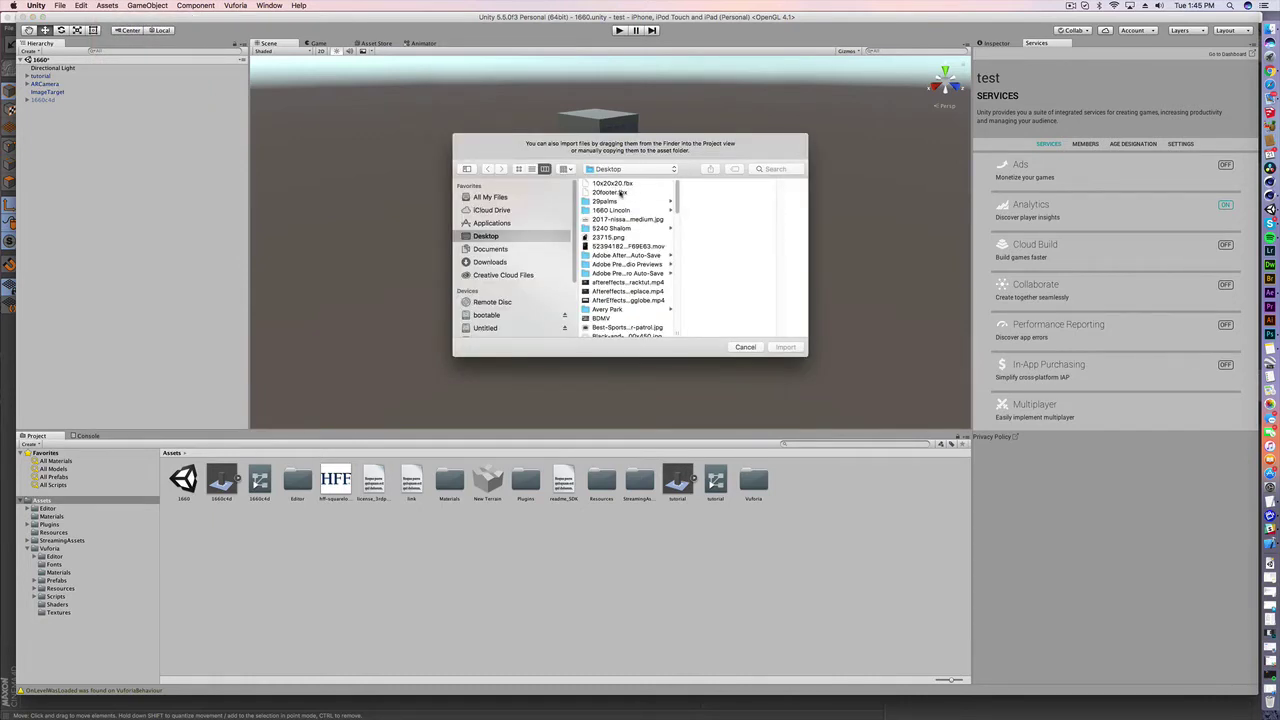
{"action": "left_click", "coordinate": [622, 193]}
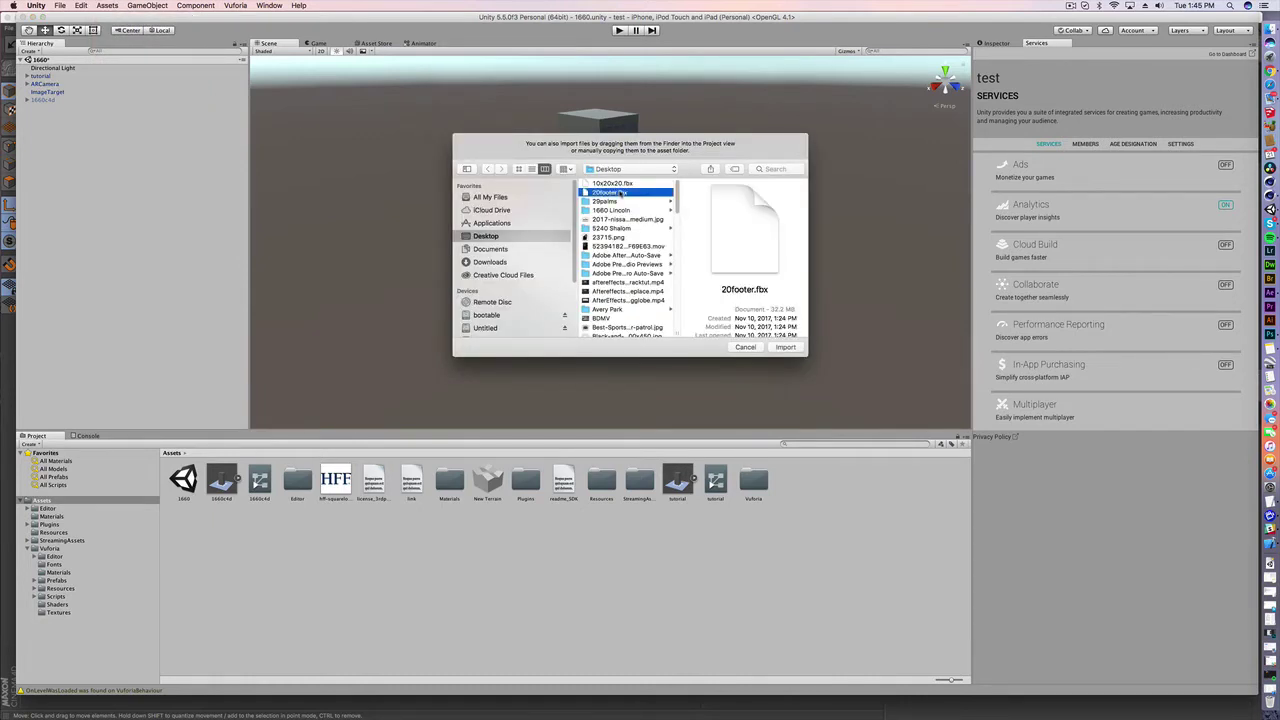
{"action": "left_click", "coordinate": [786, 348]}
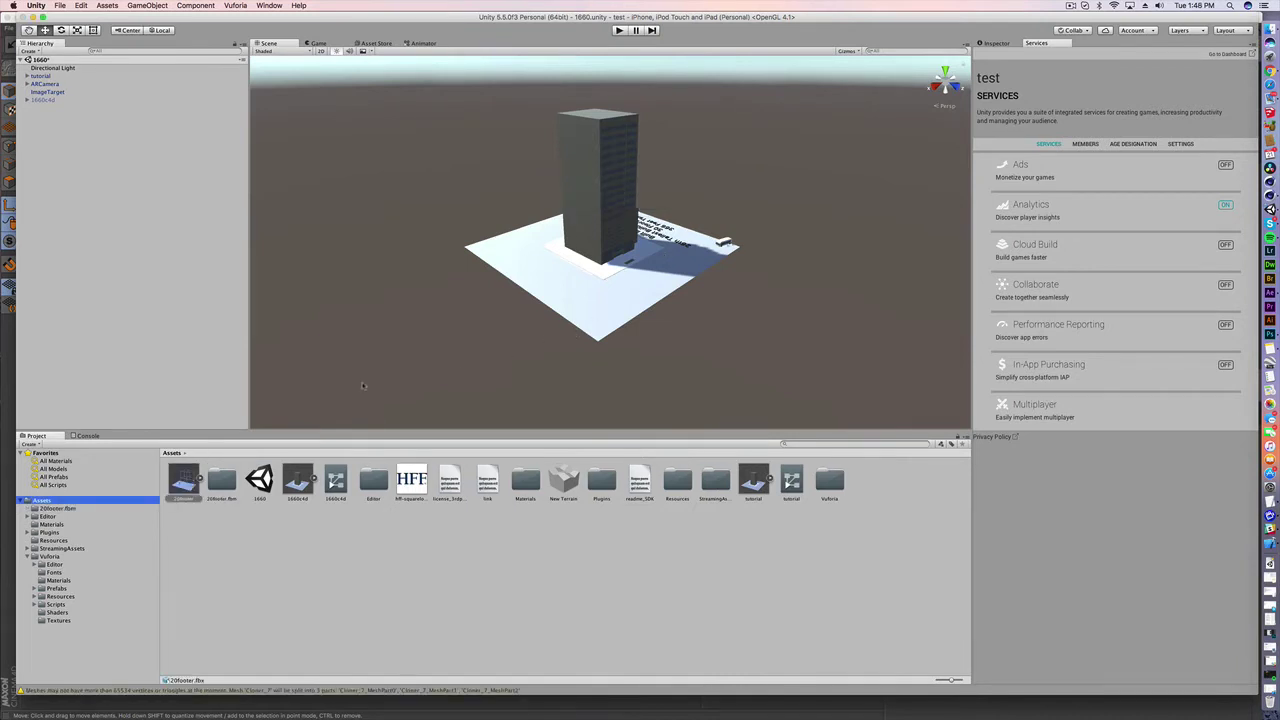
Expand the 1660c4d model to show its Cube, Extrude, Light, MoText_1, Plane, Sky and Spline parts.
{"action": "left_click", "coordinate": [298, 482]}
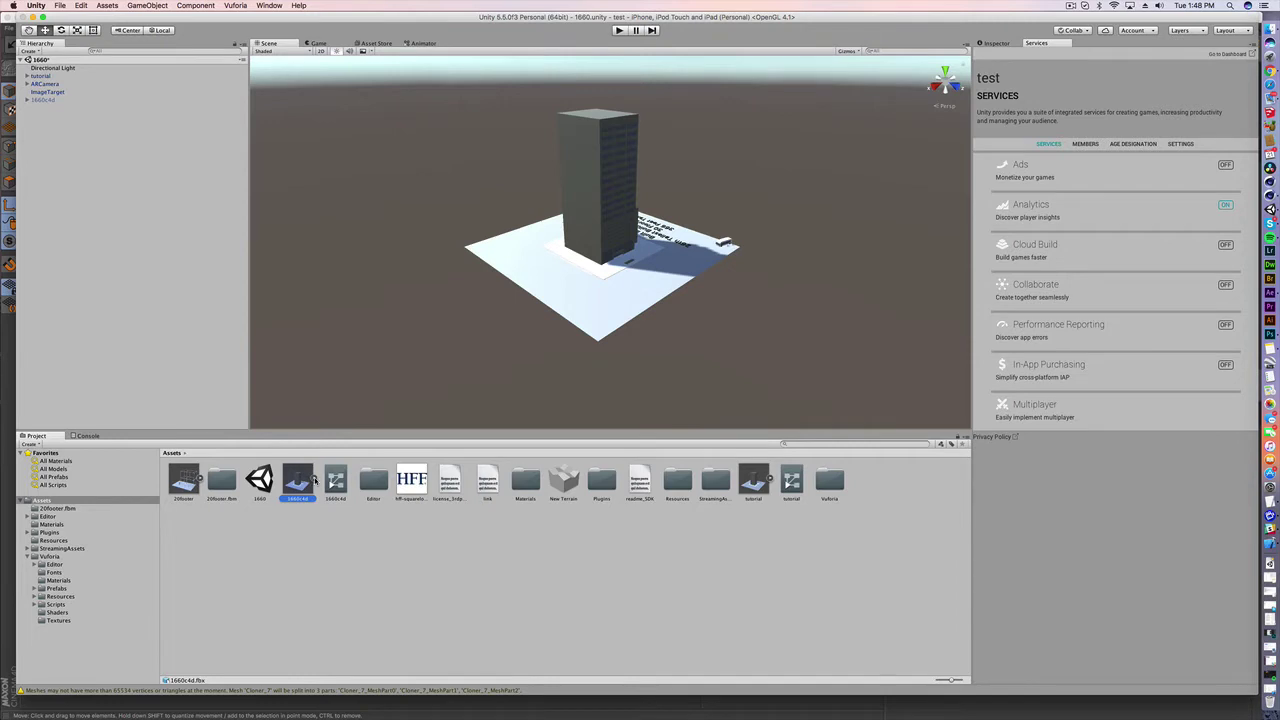
{"action": "left_click", "coordinate": [315, 480]}
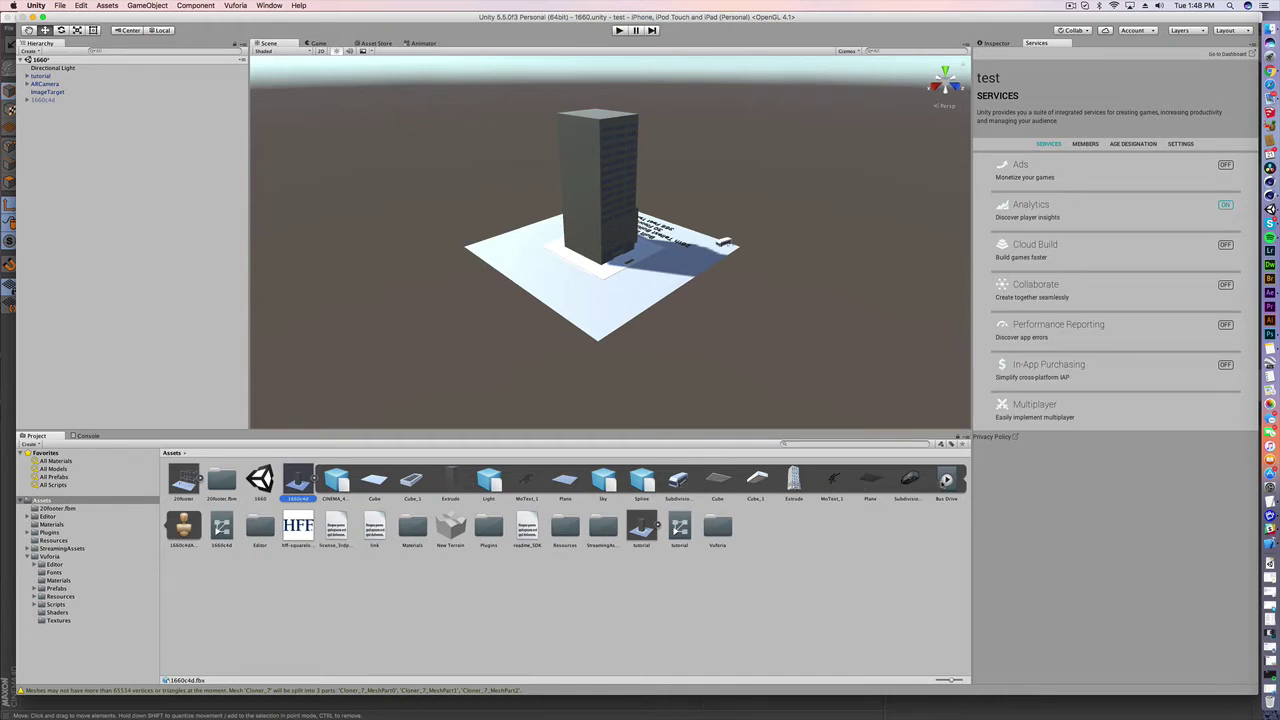
Open the 1660c4d model's Animations import settings and preview its animation.
{"action": "left_click", "coordinate": [992, 43]}
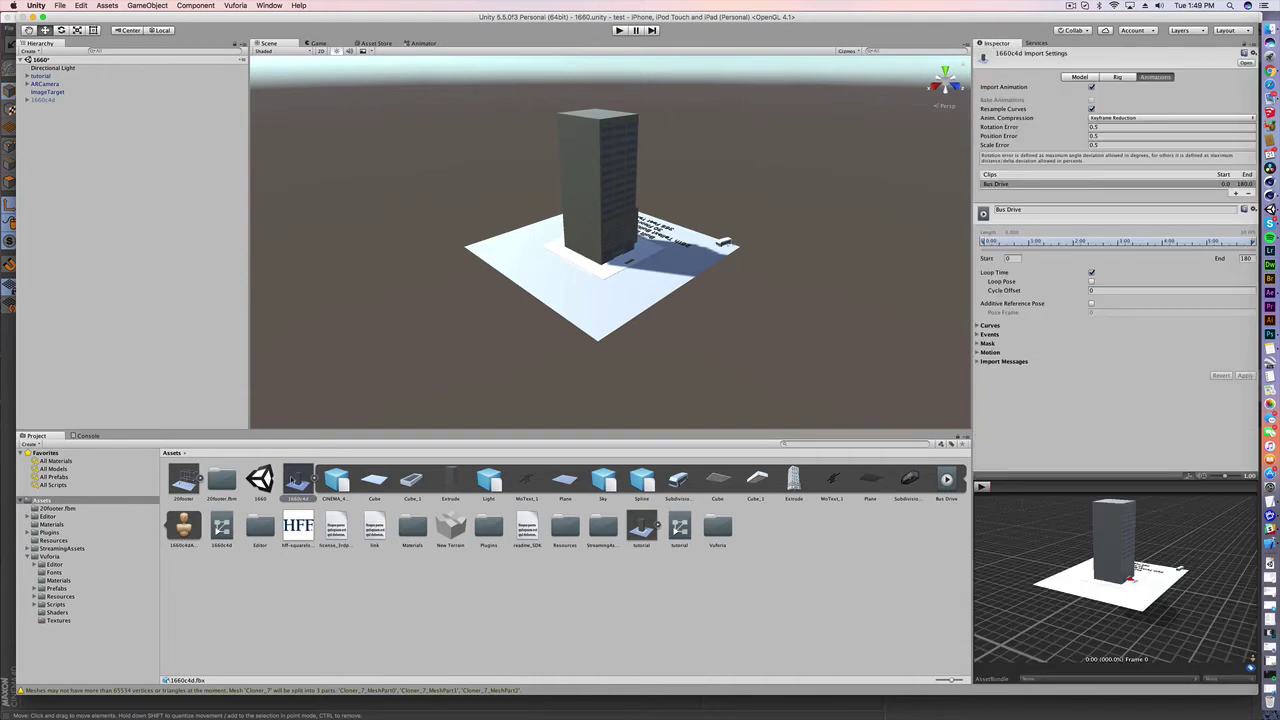
{"action": "left_click", "coordinate": [312, 480]}
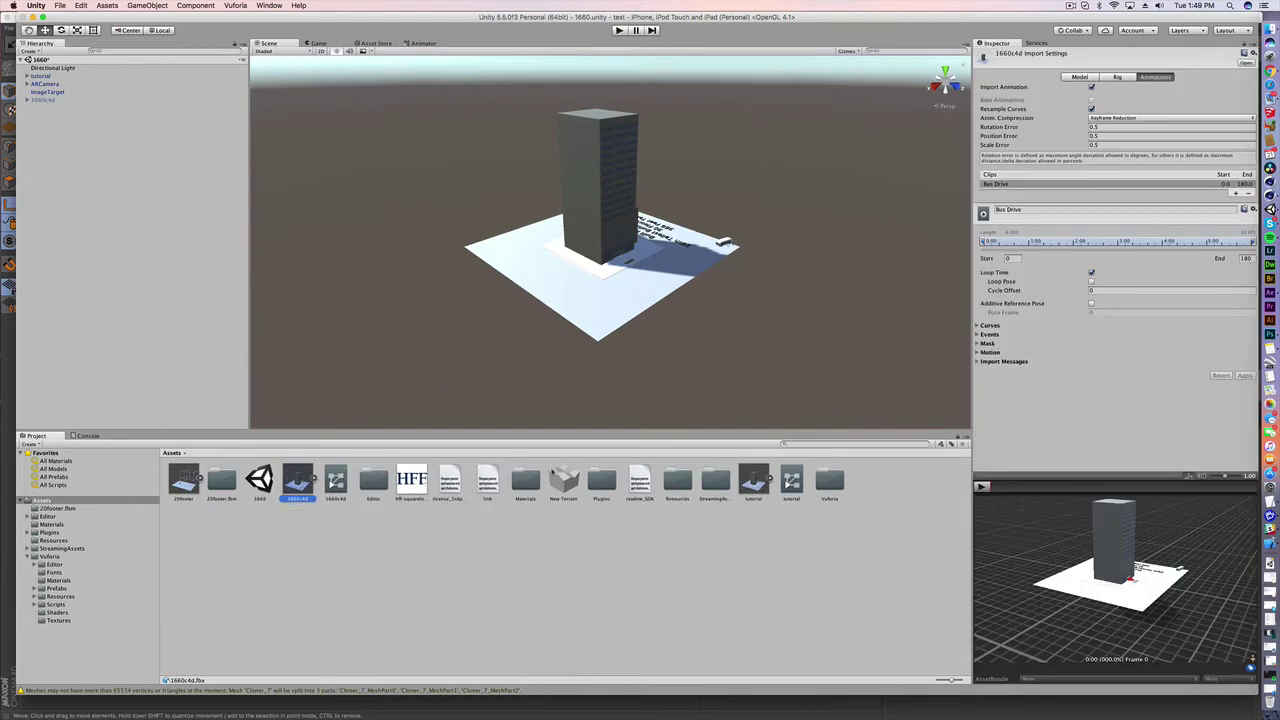
{"action": "left_click", "coordinate": [983, 487]}
{"action": "left_click", "coordinate": [981, 488]}
Keep Loop Time on for the Bus Drive clip (frames 0–180) and apply the import settings.
{"action": "left_click", "coordinate": [1022, 185]}
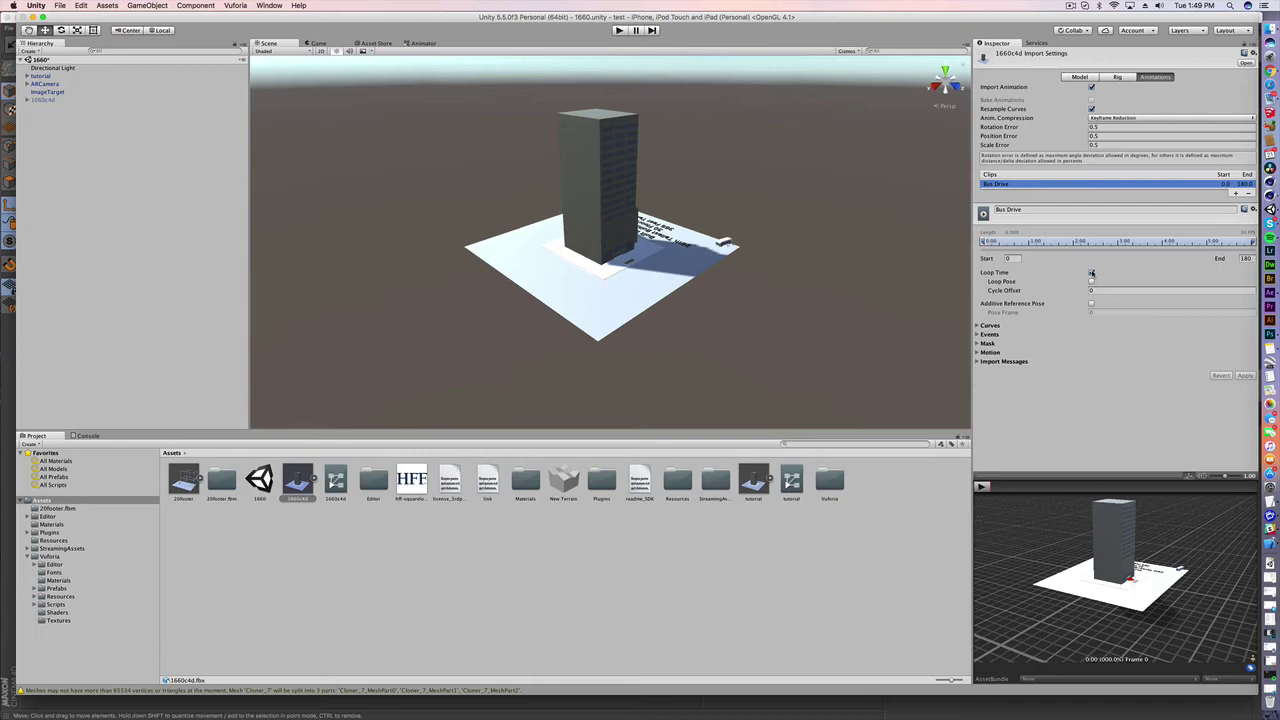
{"action": "left_click", "coordinate": [1092, 272]}
{"action": "left_click", "coordinate": [1092, 272]}
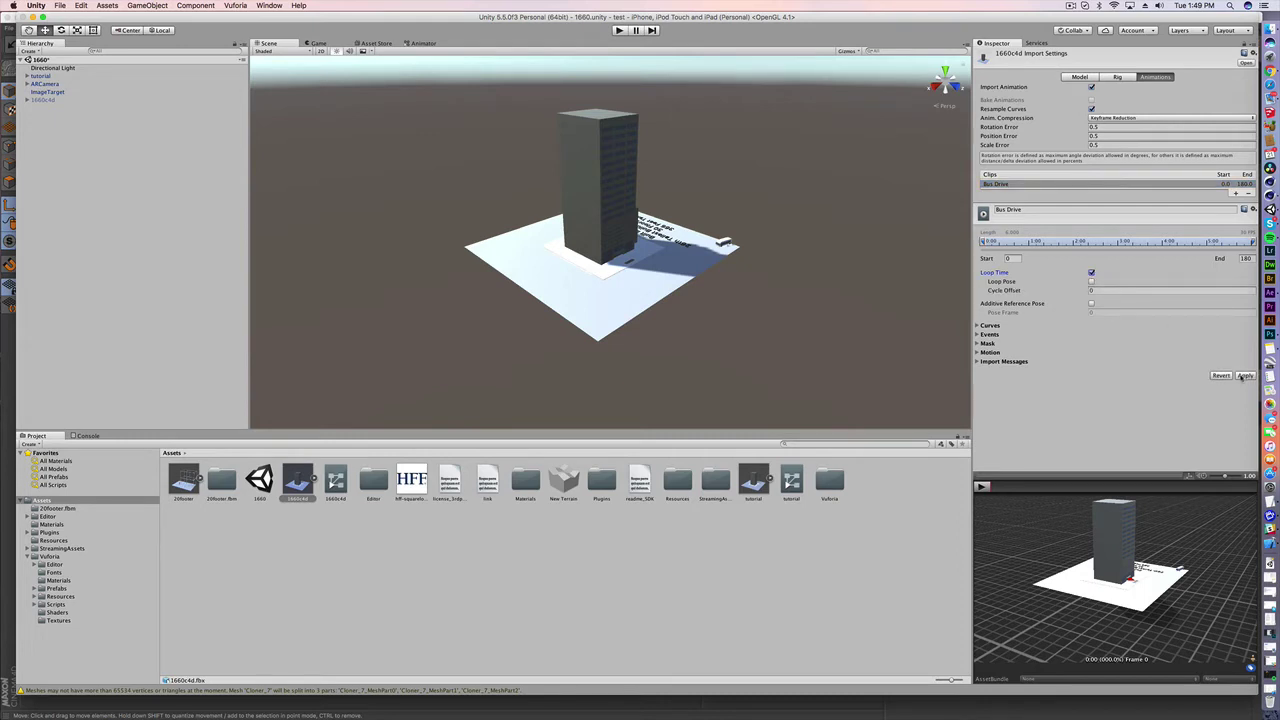
{"action": "left_click", "coordinate": [312, 480]}
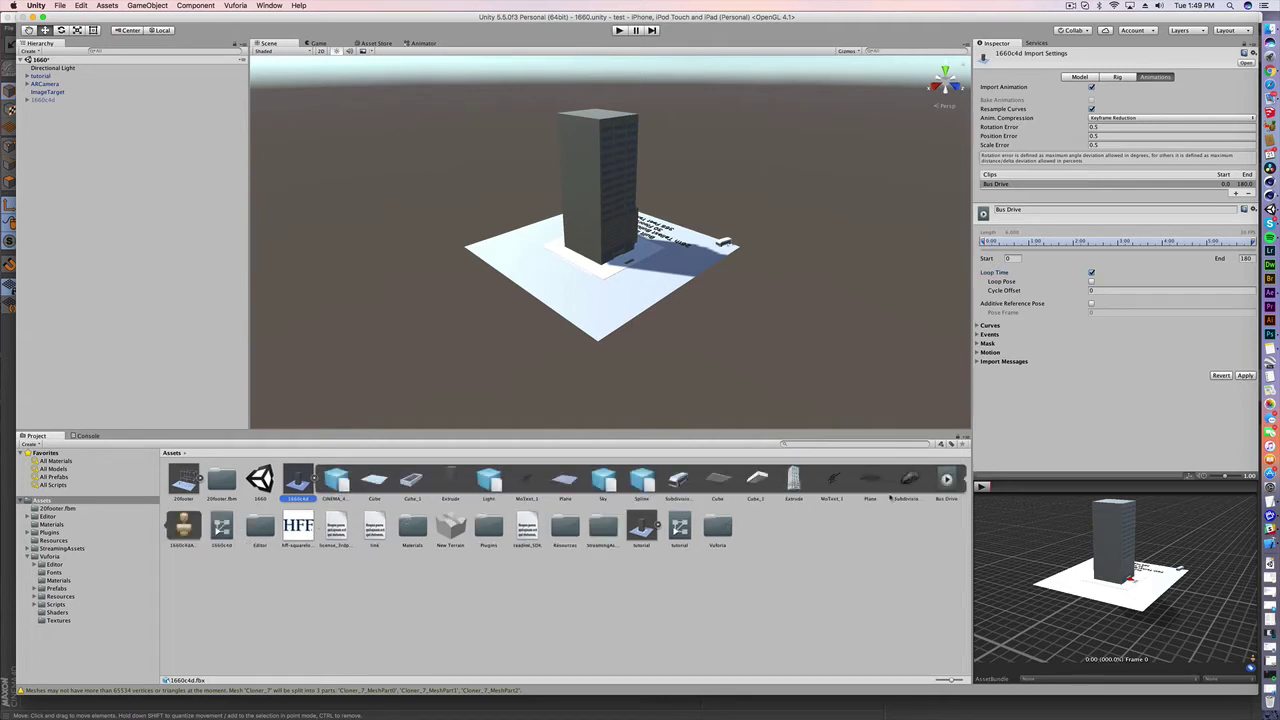
{"action": "left_click", "coordinate": [947, 479]}
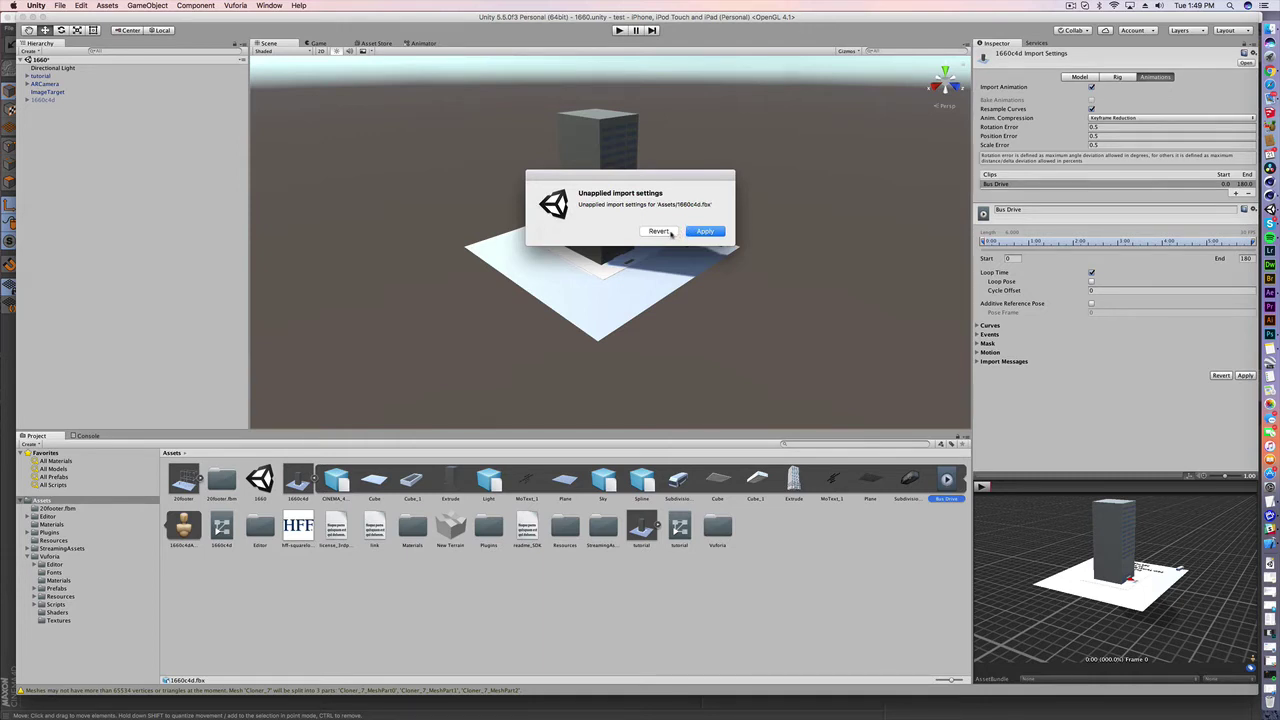
{"action": "left_click", "coordinate": [707, 233]}
{"action": "left_click", "coordinate": [705, 231]}
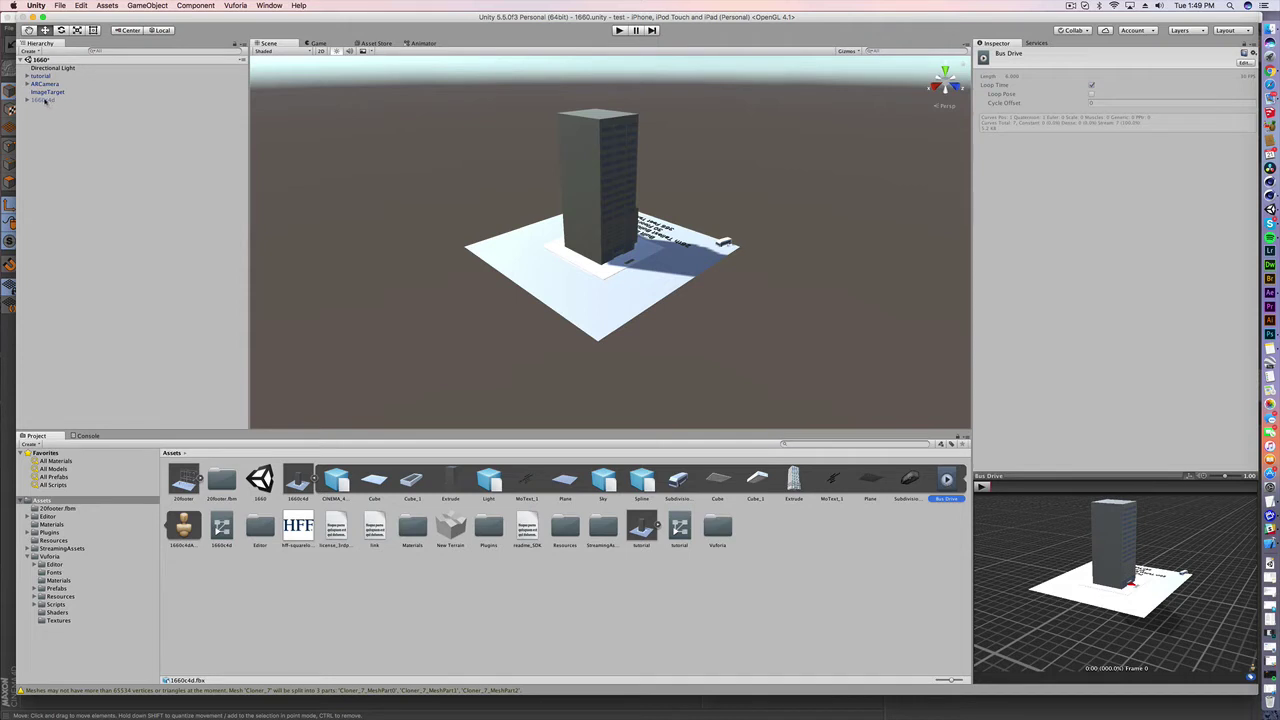
Drop the Bus Drive clip onto 1660c4d, giving it an Animator with the 1660c4d controller.
{"action": "left_click_drag", "start_coordinate": [942, 487], "coordinate": [44, 101]}
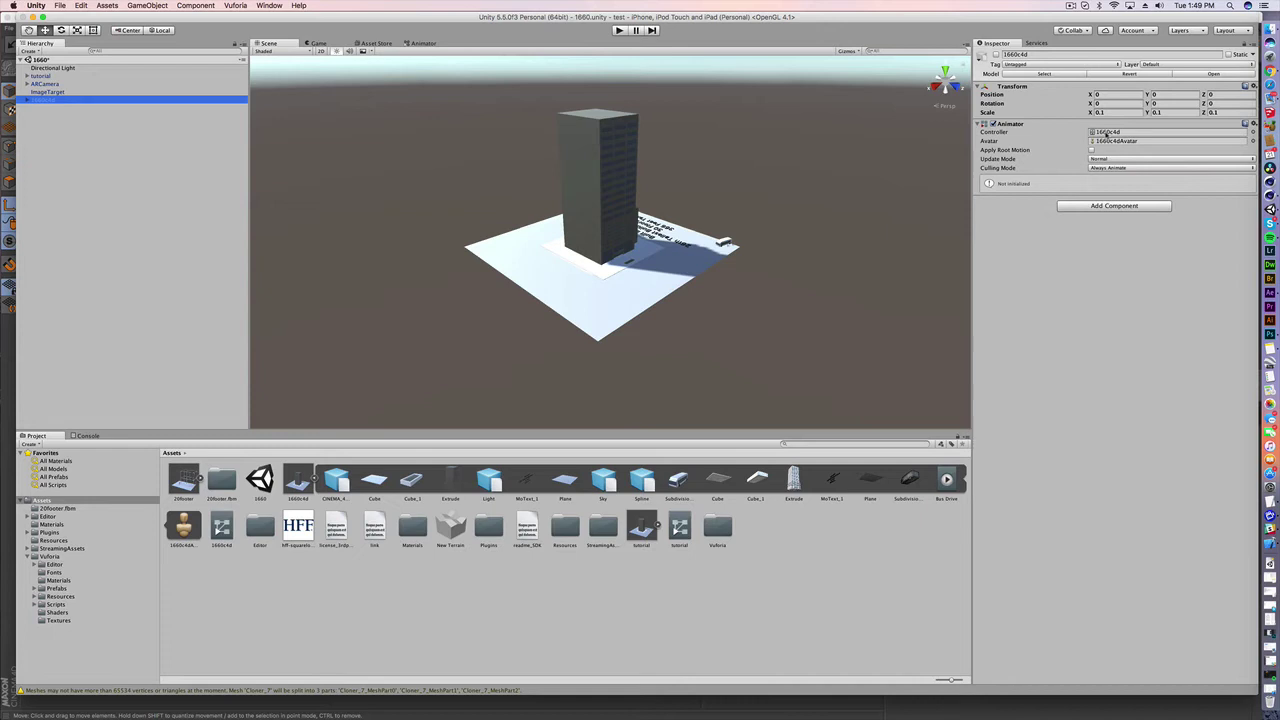
{"action": "left_click", "coordinate": [317, 481]}
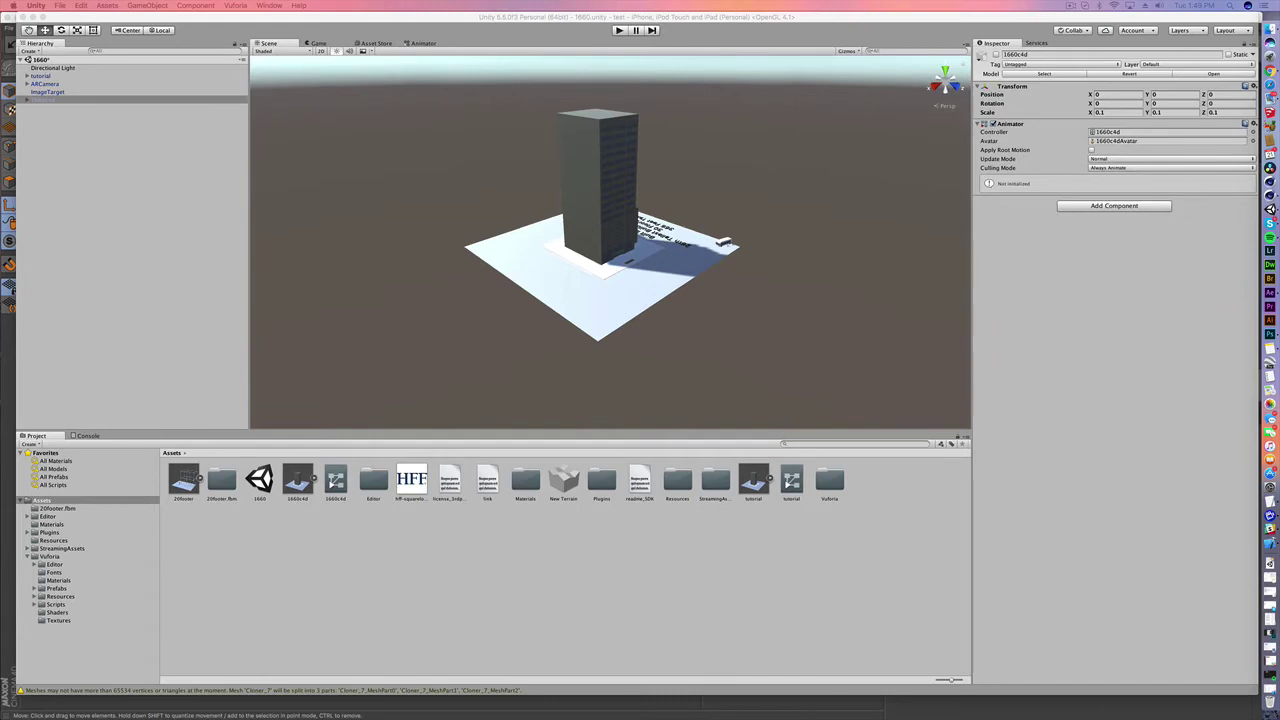
Check the Vuforia 6.5 SDK downloads page in Chrome, then return to Unity.
{"action": "key", "text": "super+Tab"}
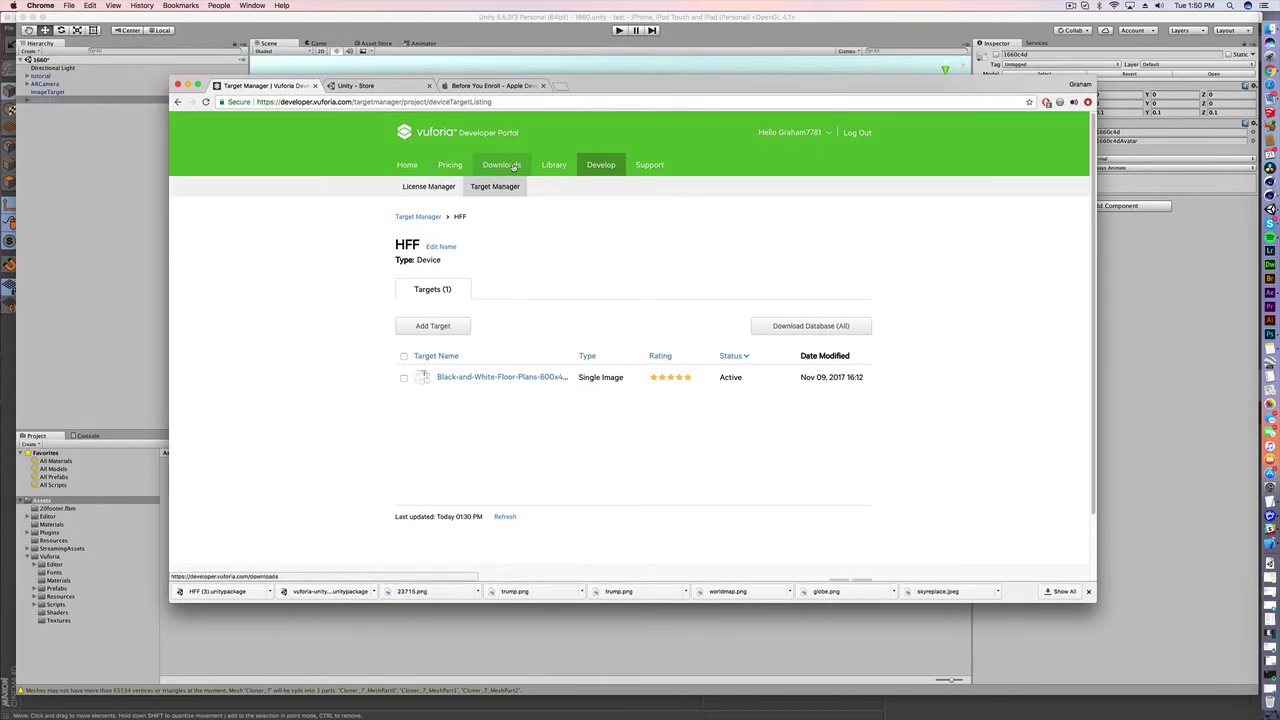
{"action": "left_click", "coordinate": [510, 166]}
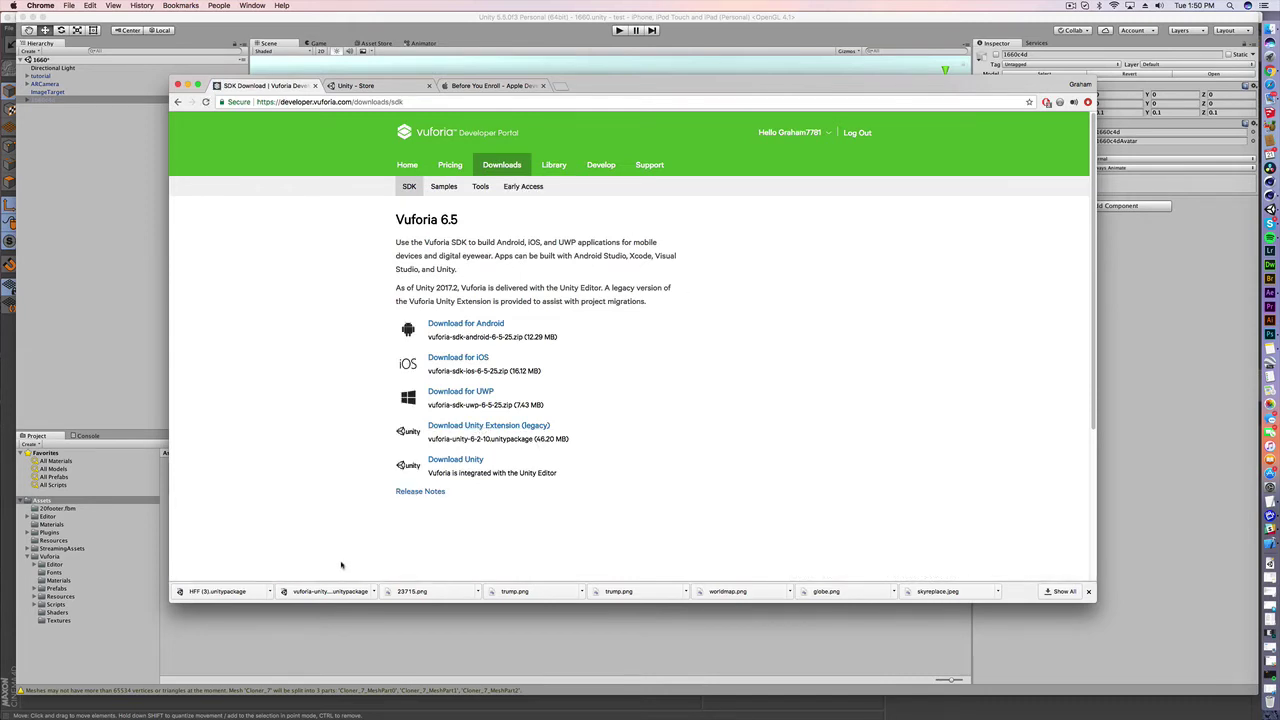
{"action": "left_click", "coordinate": [331, 18]}
{"action": "left_click", "coordinate": [107, 5]}
Start a custom package import of the Vuforia Unity package, then cancel it.
{"action": "mouse_move", "coordinate": [127, 88]}
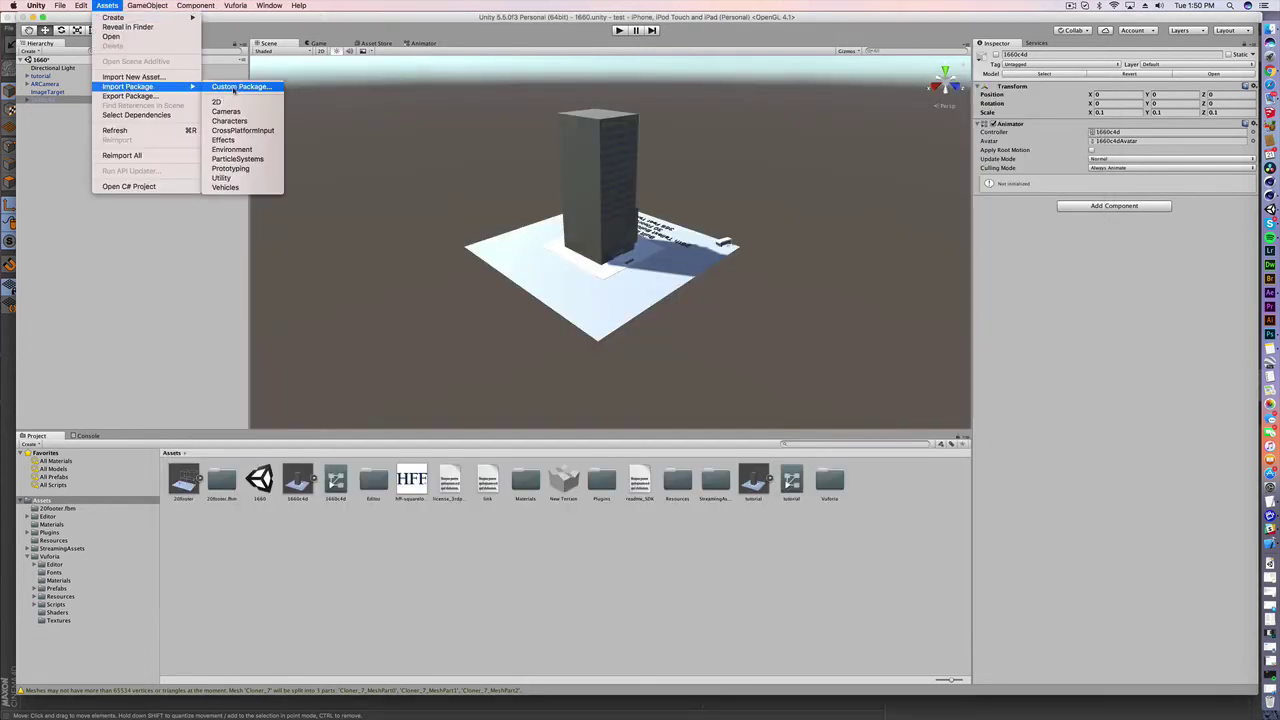
{"action": "left_click", "coordinate": [230, 87]}
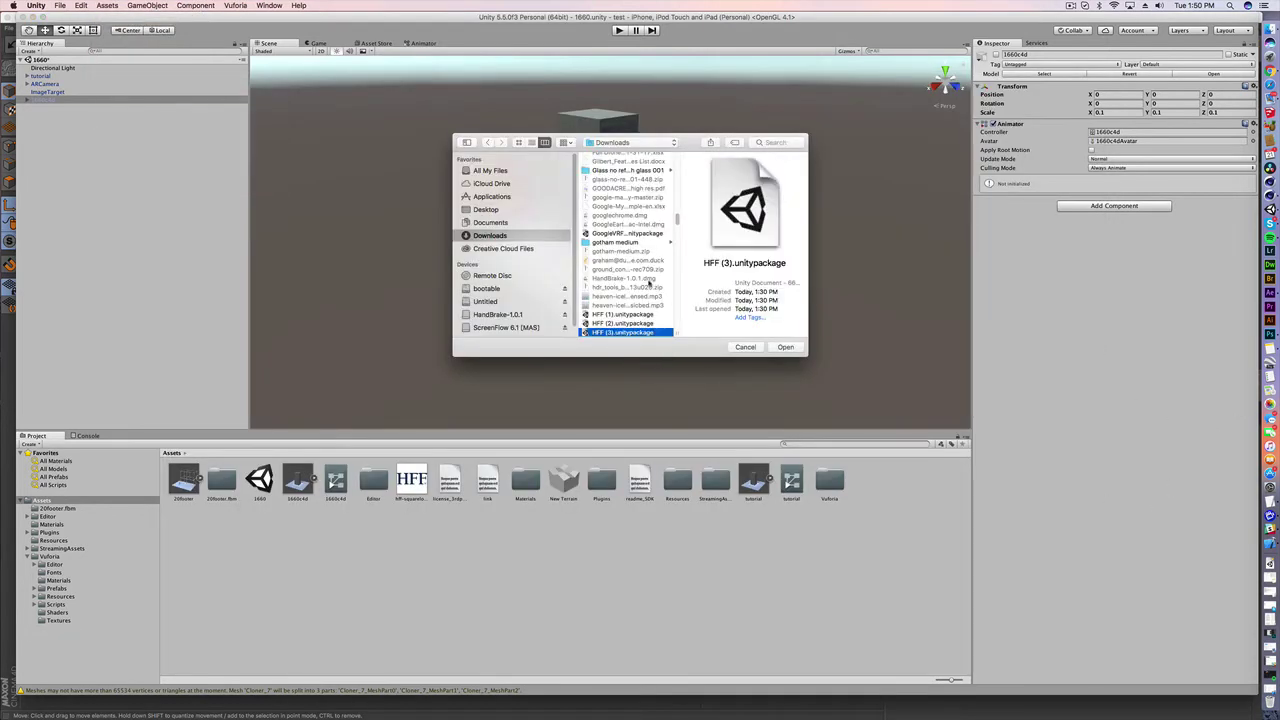
{"action": "scroll", "coordinate": [628, 250], "scroll_direction": "down", "scroll_amount": 10}
{"action": "scroll", "coordinate": [560, 283], "scroll_direction": "down", "scroll_amount": 1}
{"action": "scroll", "coordinate": [610, 285], "scroll_direction": "down", "scroll_amount": 5}
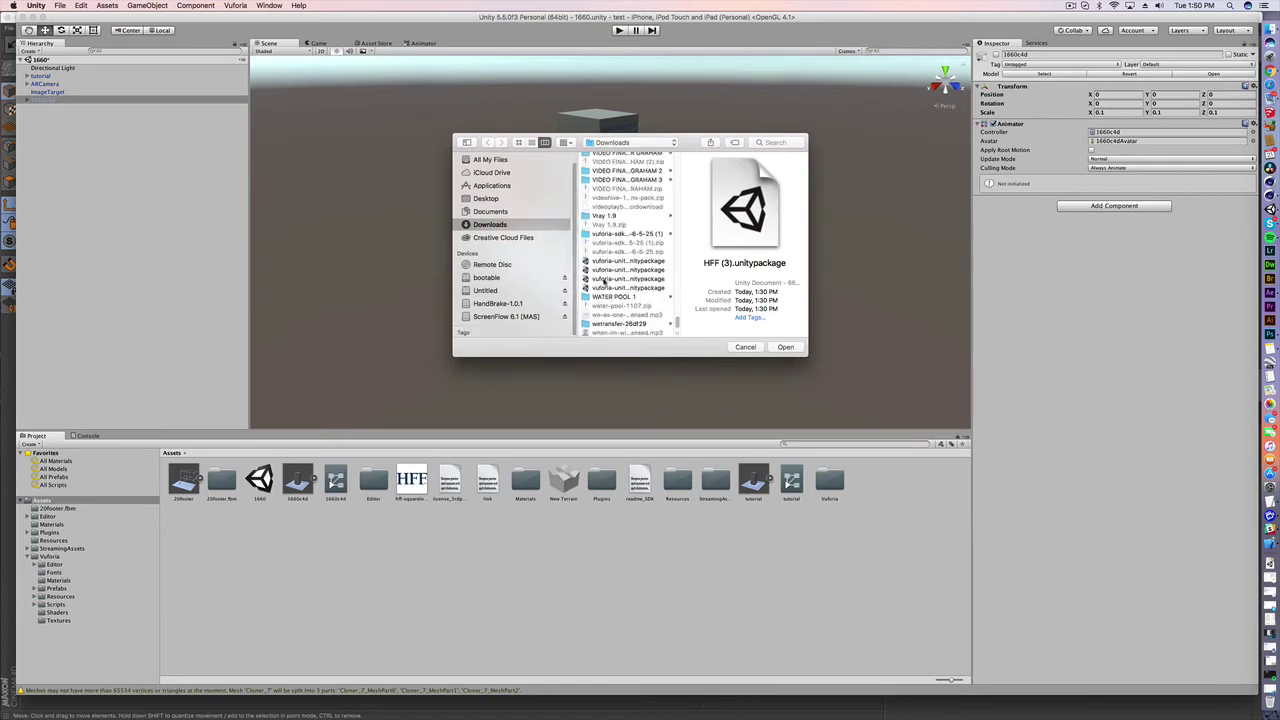
{"action": "left_click", "coordinate": [610, 287]}
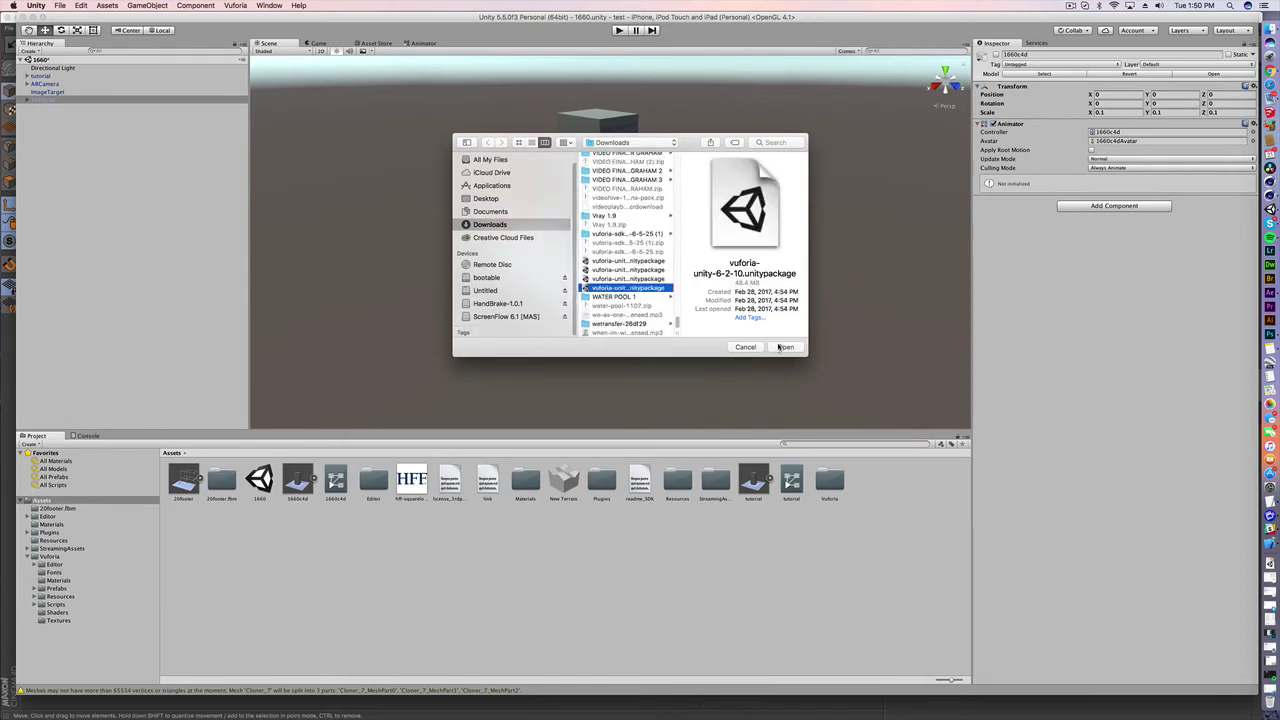
{"action": "left_click", "coordinate": [750, 348]}
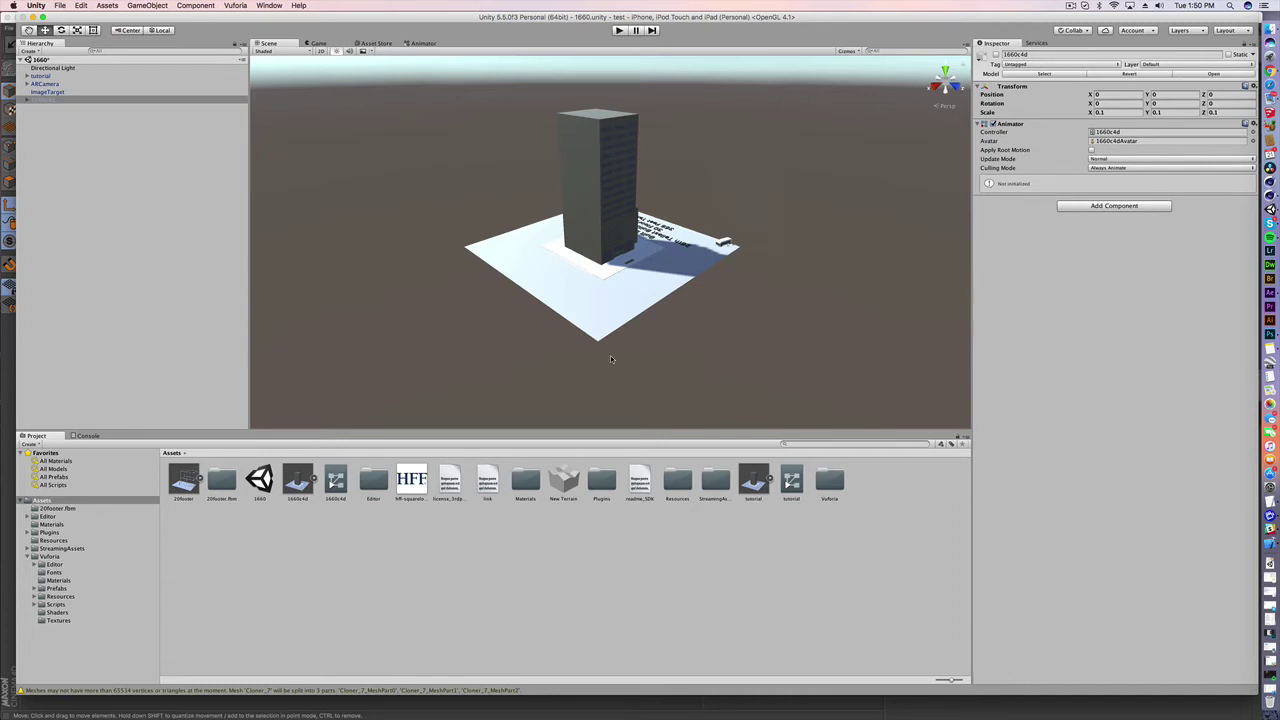
Open Assets/Vuforia/Prefabs and compare the ARCamera and ImageTarget prefabs with the scene's ARCamera.
{"action": "left_click", "coordinate": [49, 557]}
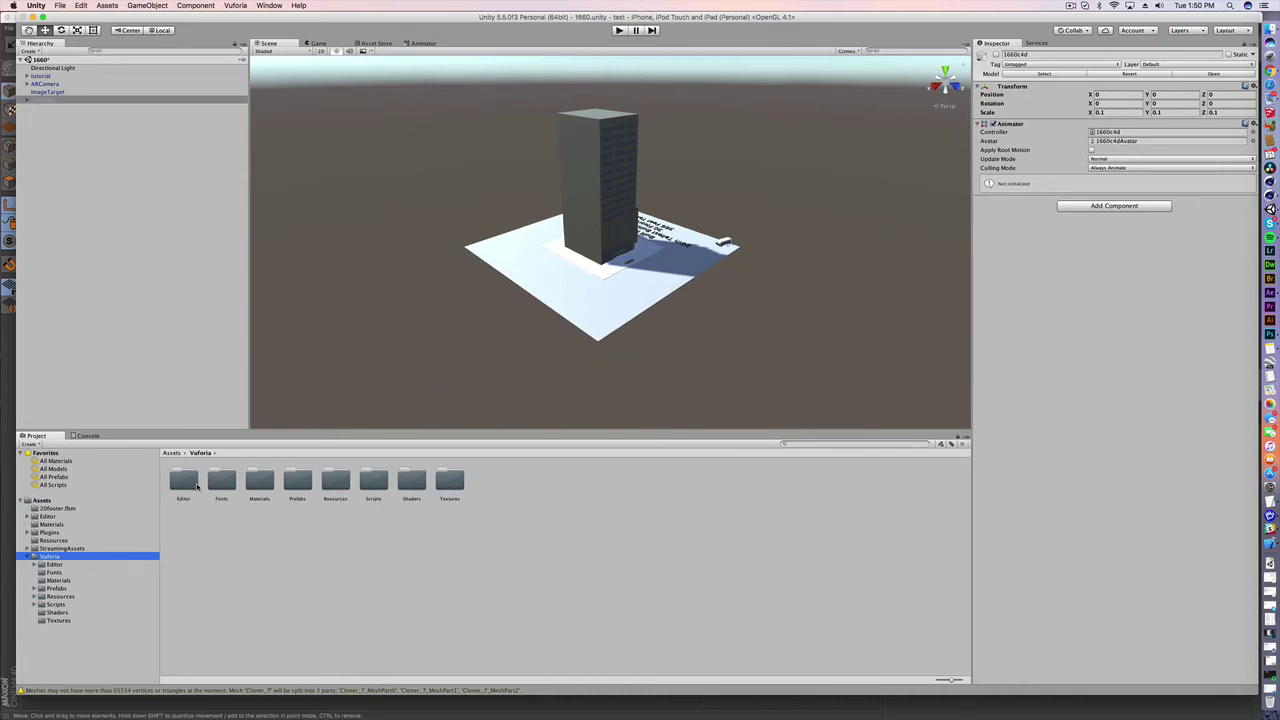
{"action": "double_click", "coordinate": [299, 484]}
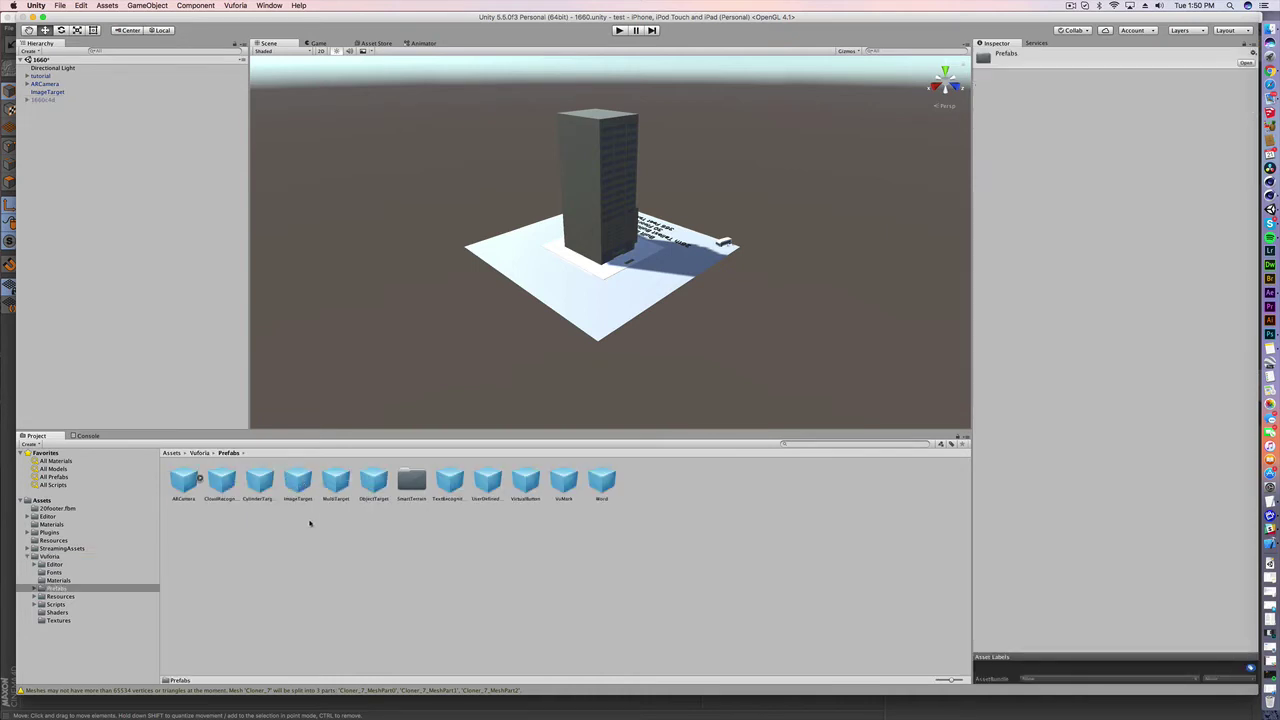
{"action": "left_click", "coordinate": [184, 482]}
{"action": "left_click", "coordinate": [47, 85]}
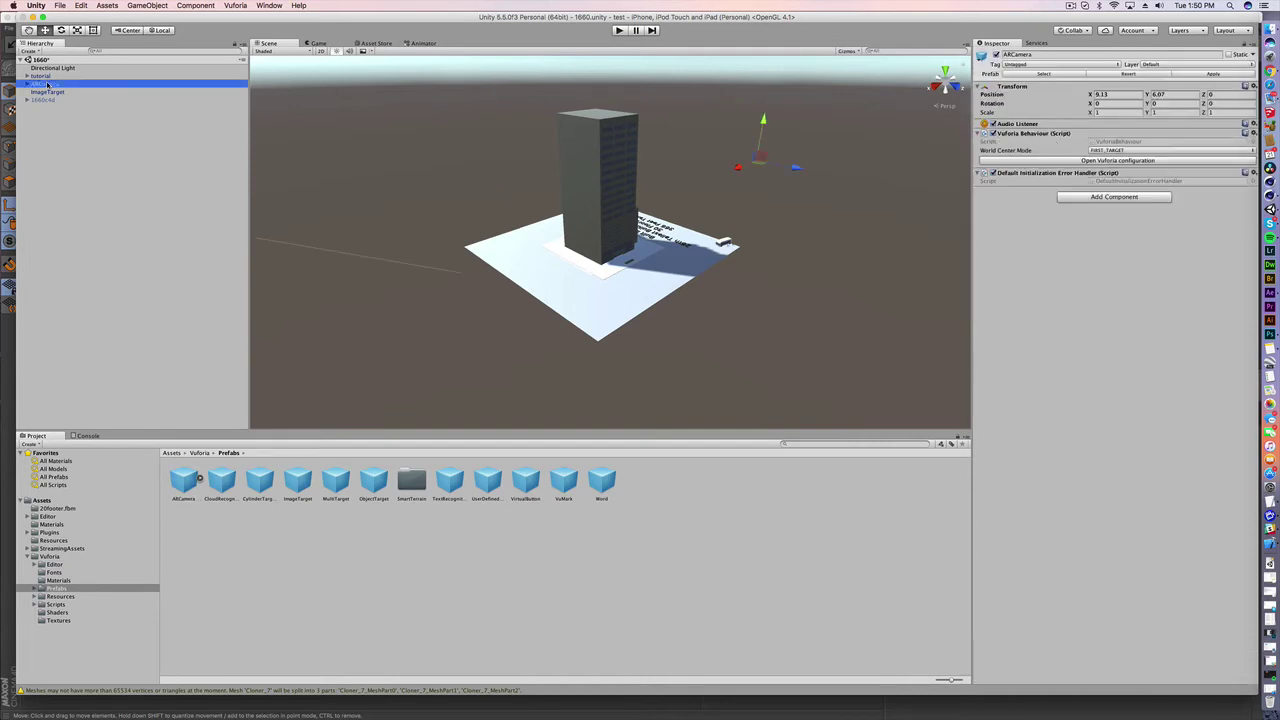
{"action": "left_click", "coordinate": [297, 482]}
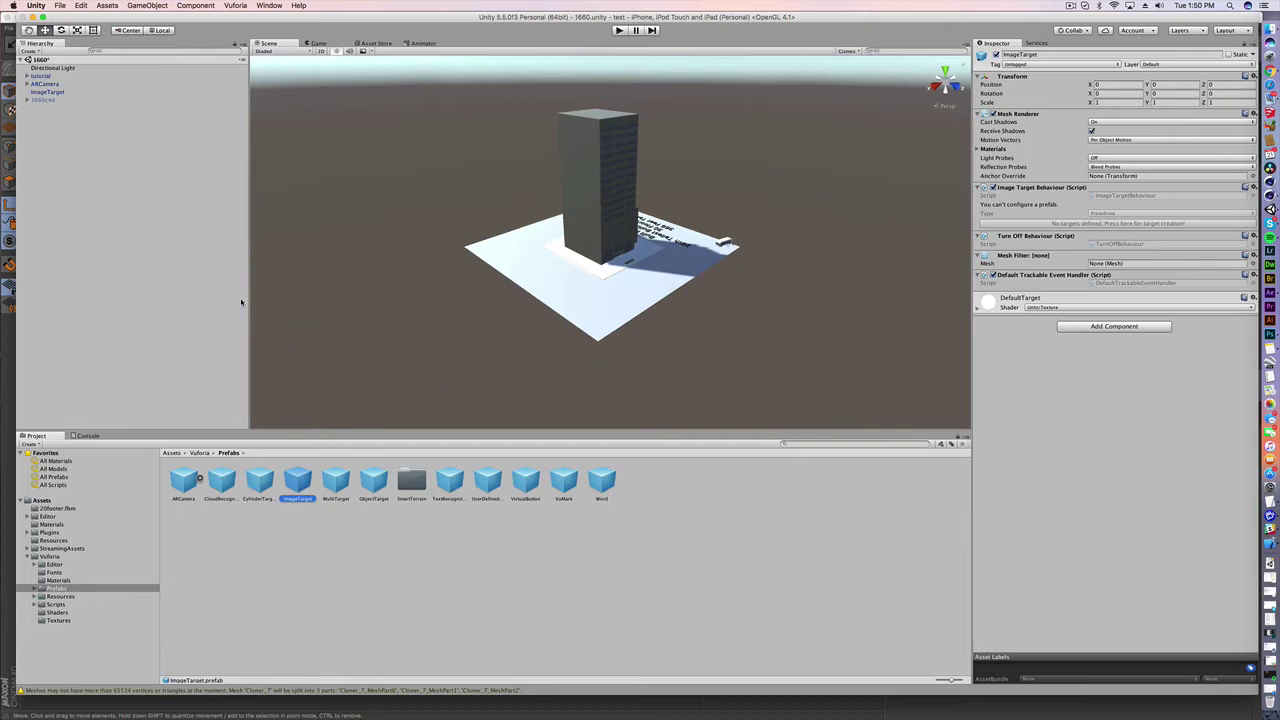
{"action": "left_click", "coordinate": [42, 86]}
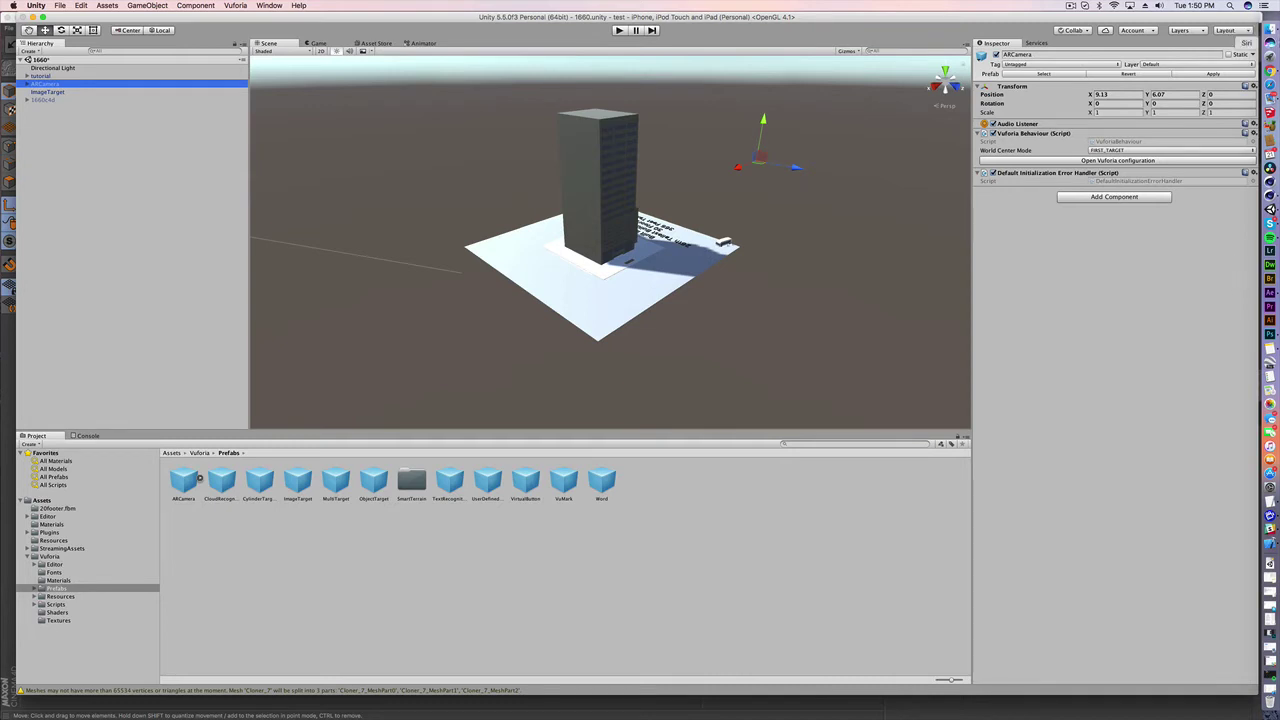
In the Vuforia License Manager, open the HFF entry and copy its full license key.
{"action": "left_click", "coordinate": [1271, 72]}
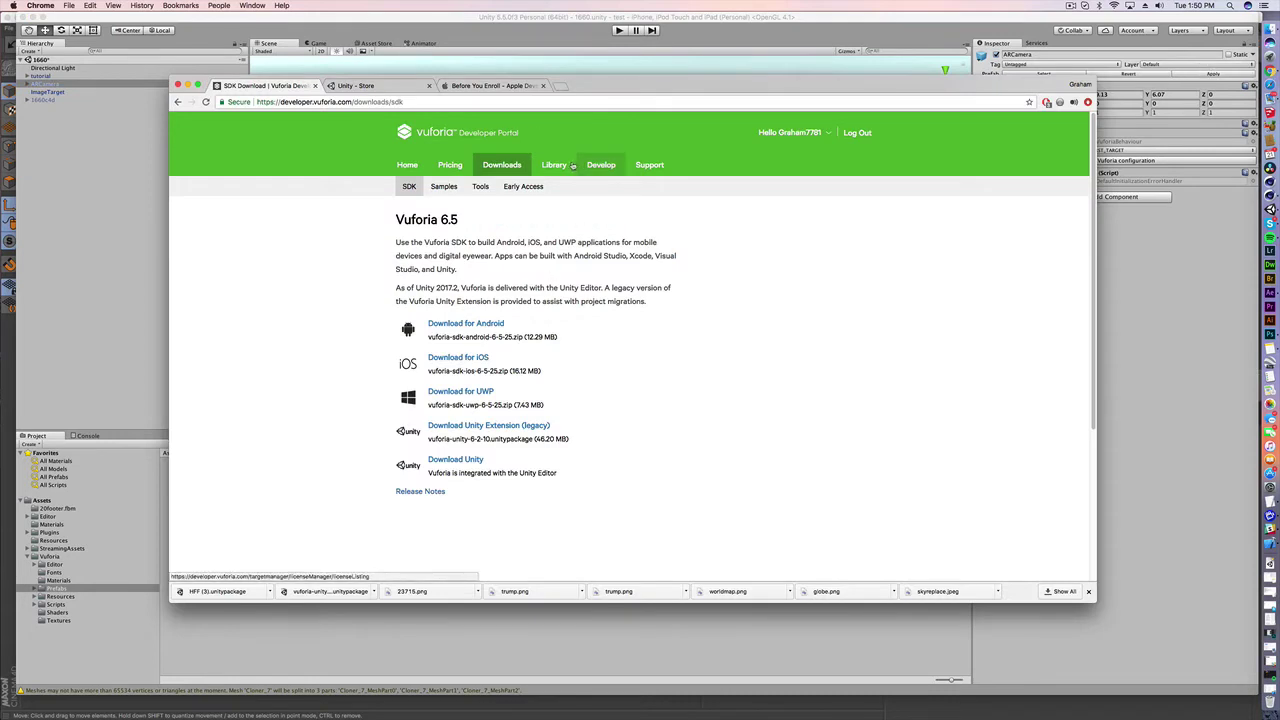
{"action": "left_click", "coordinate": [601, 166]}
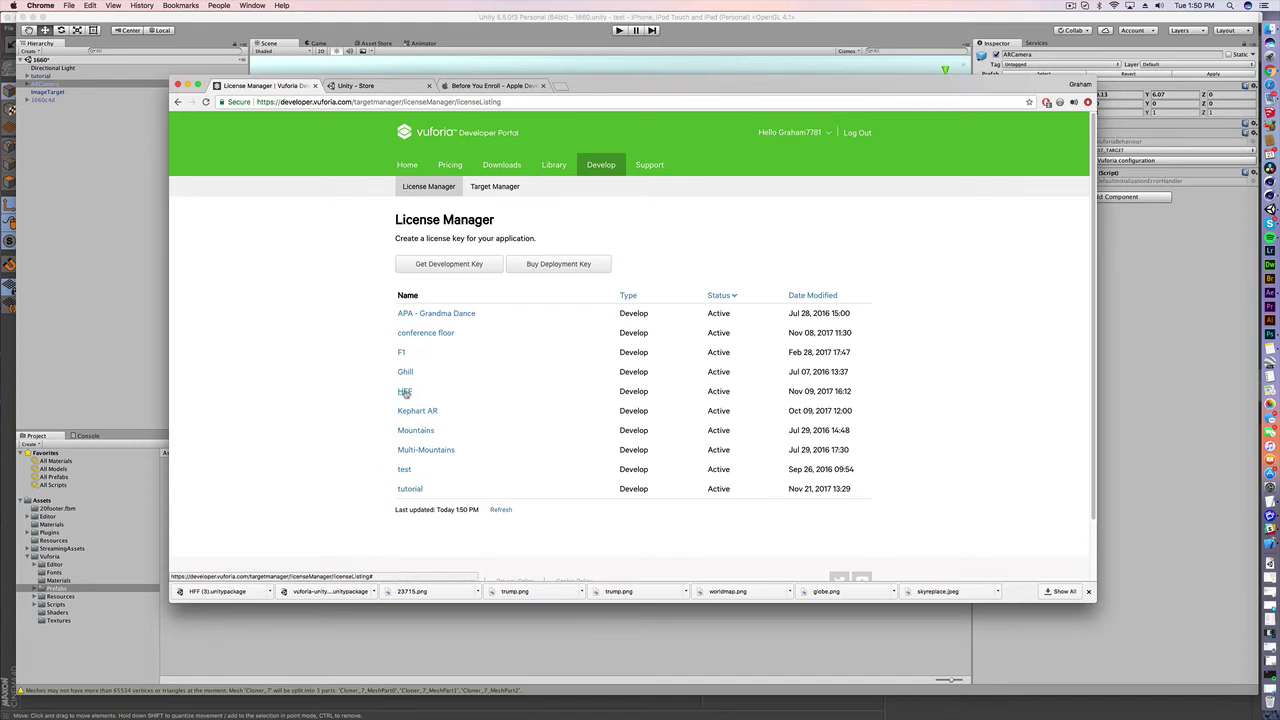
{"action": "left_click", "coordinate": [440, 268]}
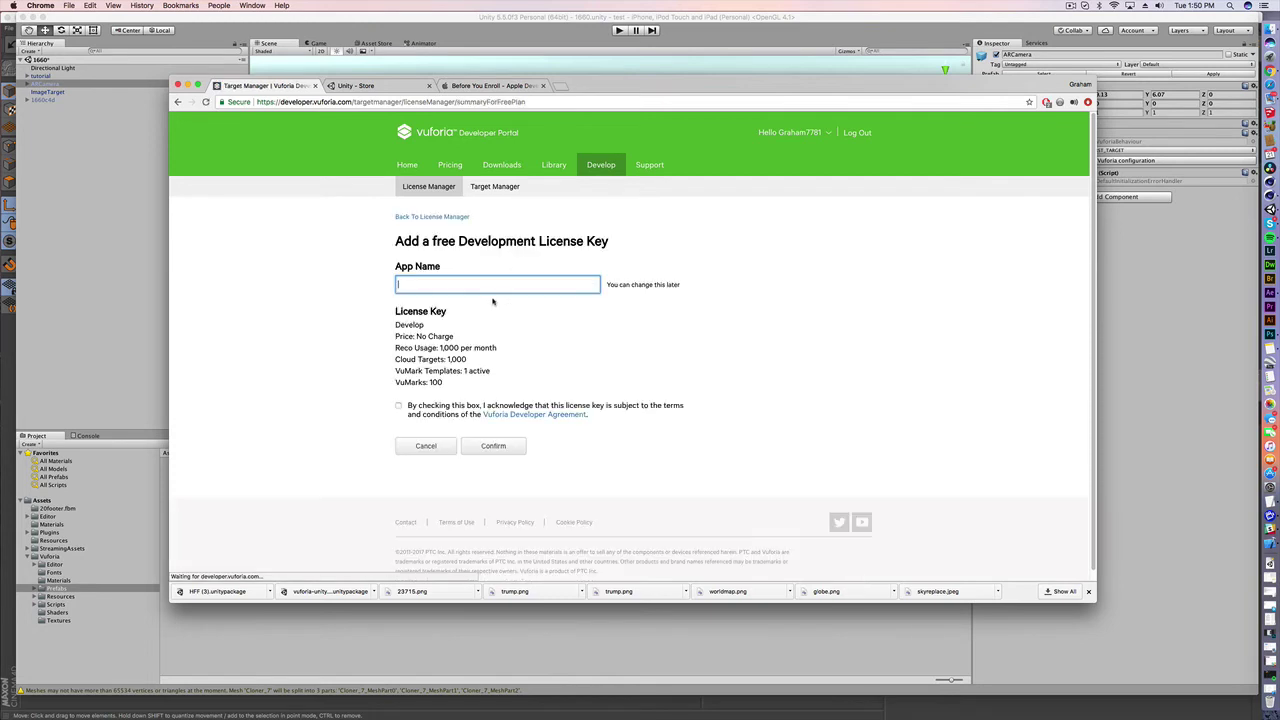
{"action": "left_click", "coordinate": [421, 450]}
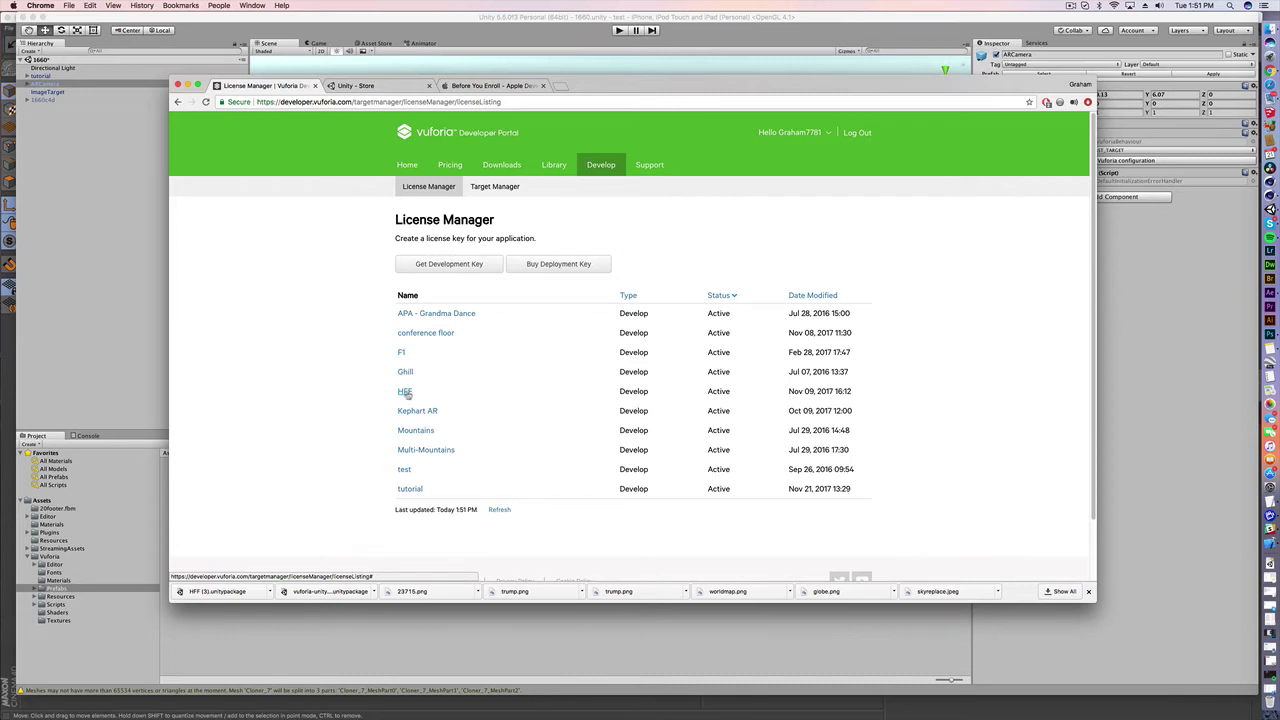
{"action": "left_click", "coordinate": [405, 392]}
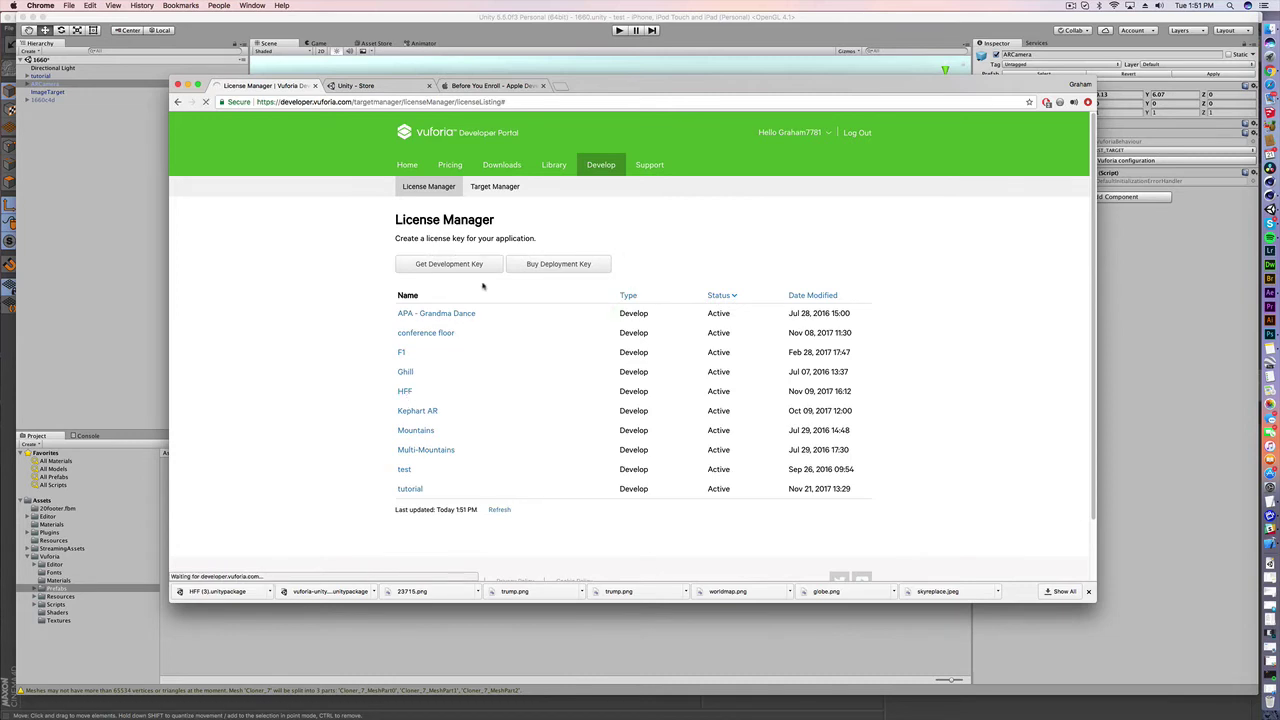
{"action": "left_click_drag", "start_coordinate": [416, 332], "coordinate": [515, 400]}
{"action": "key", "text": "super+c"}
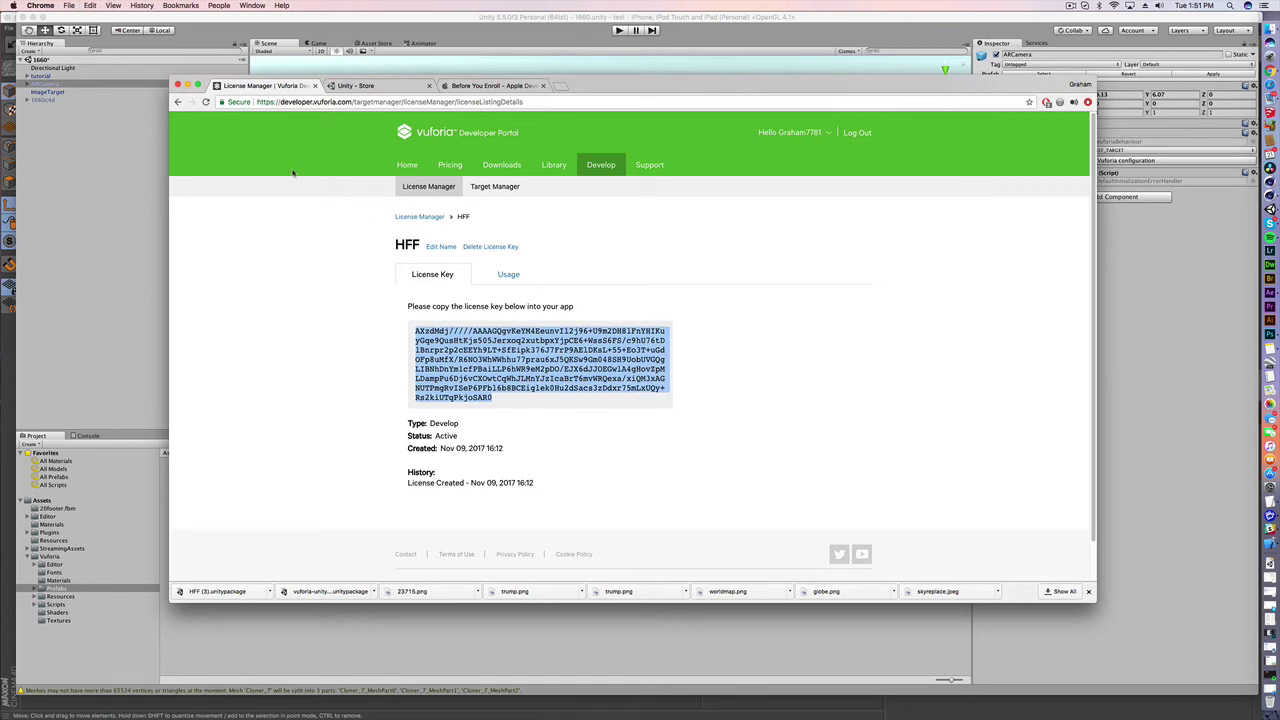
Paste the copied HFF license key into the App License Key field of ARCamera's Vuforia configuration.
{"action": "left_click", "coordinate": [139, 171]}
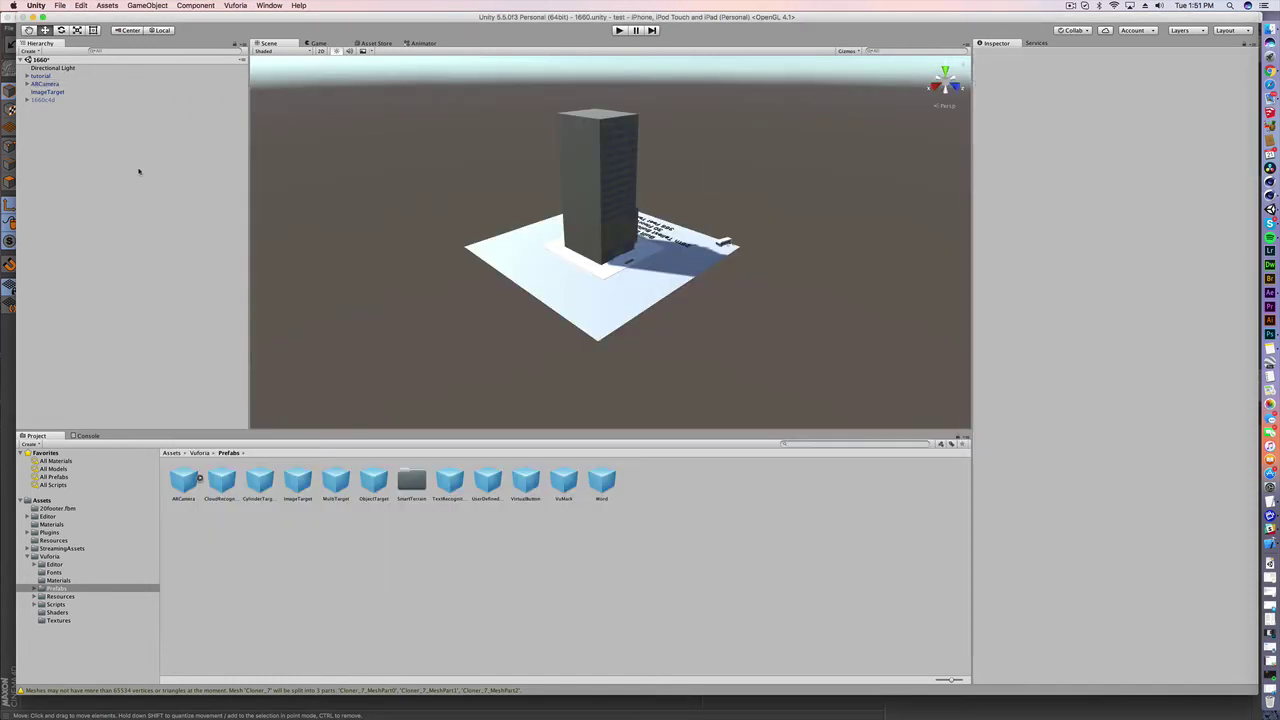
{"action": "left_click", "coordinate": [46, 85]}
{"action": "left_click", "coordinate": [1060, 159]}
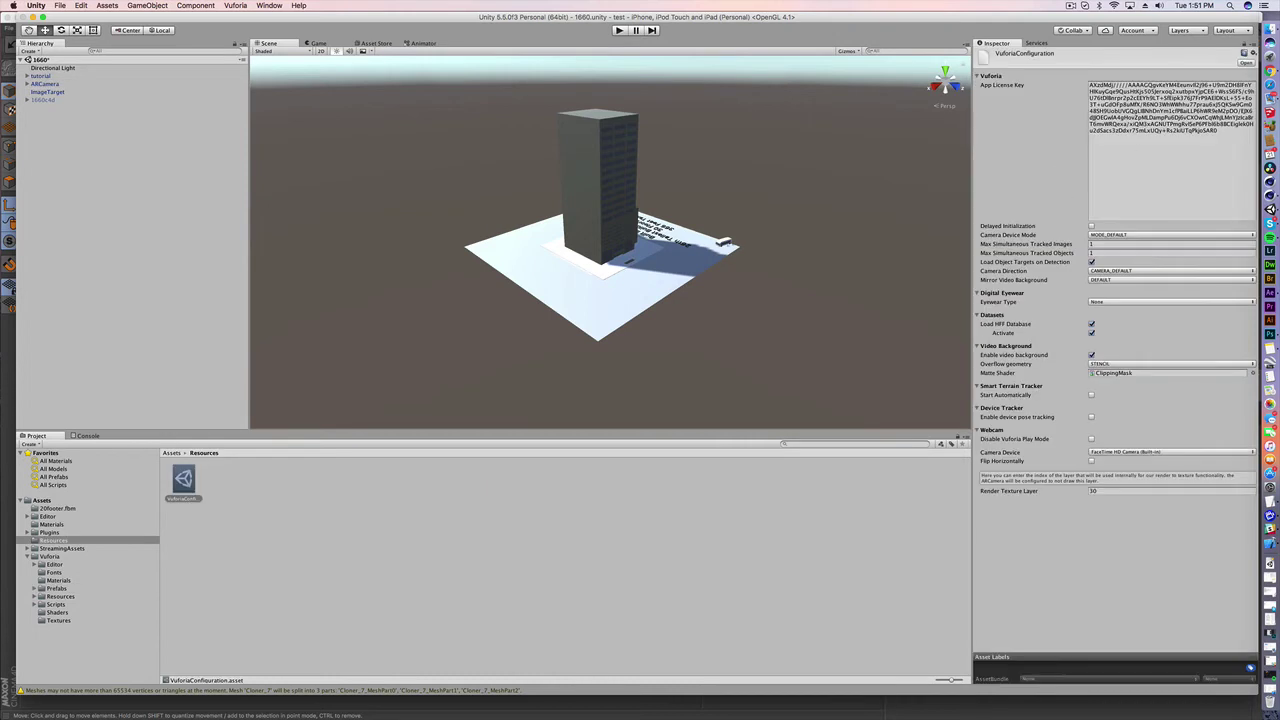
{"action": "left_click", "coordinate": [1225, 131]}
{"action": "key", "text": "super+v"}
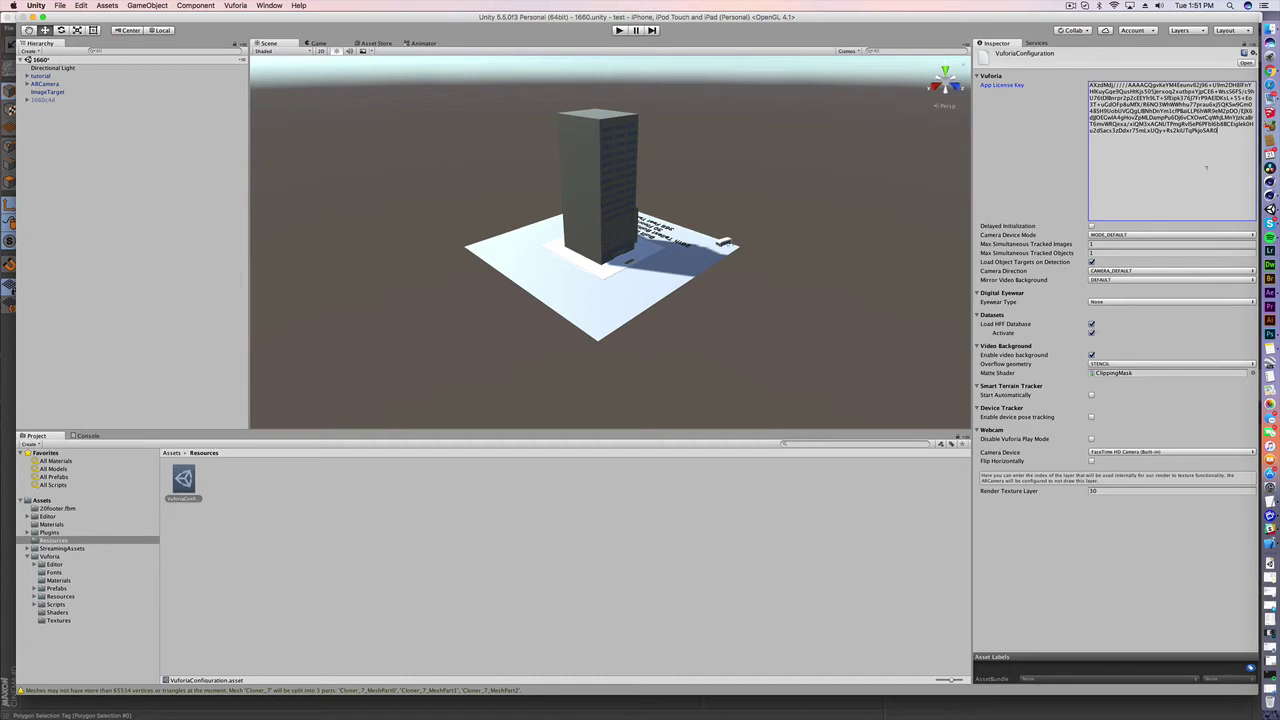
{"action": "left_click", "coordinate": [1270, 73]}
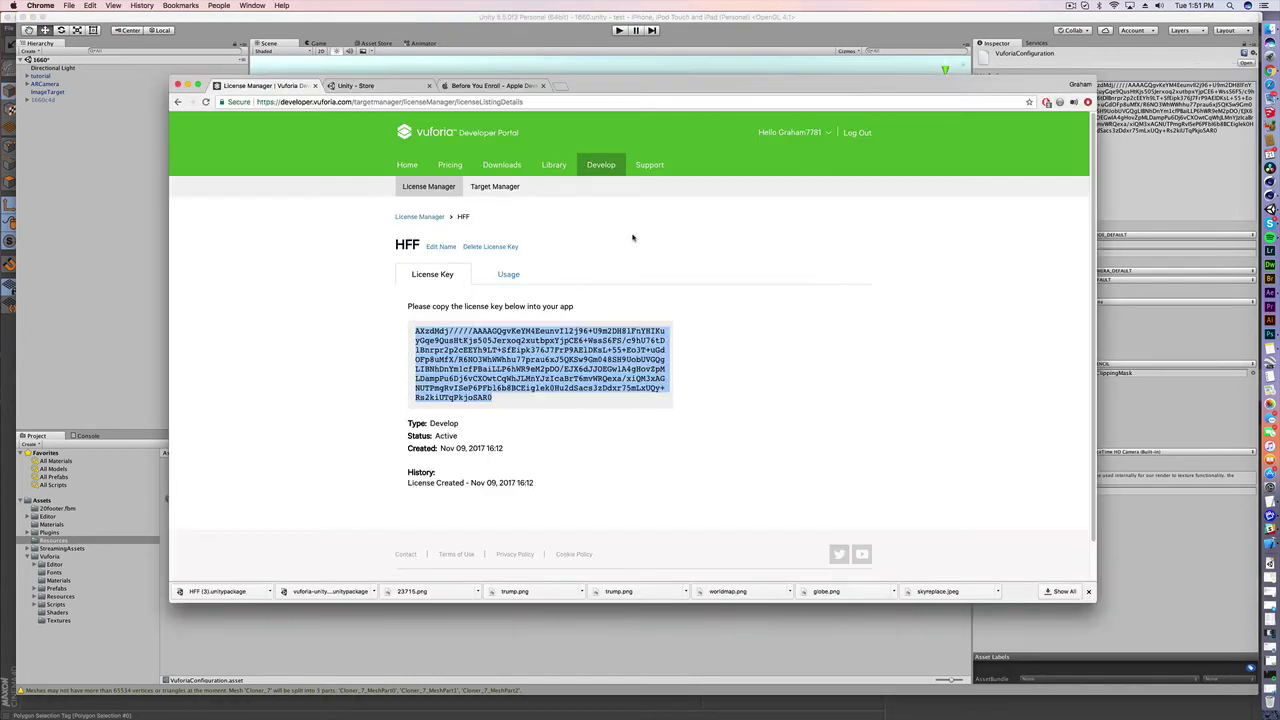
Open the HFF database in Target Manager and inspect its Black-and-White-Floor-Plans image target.
{"action": "left_click", "coordinate": [500, 187]}
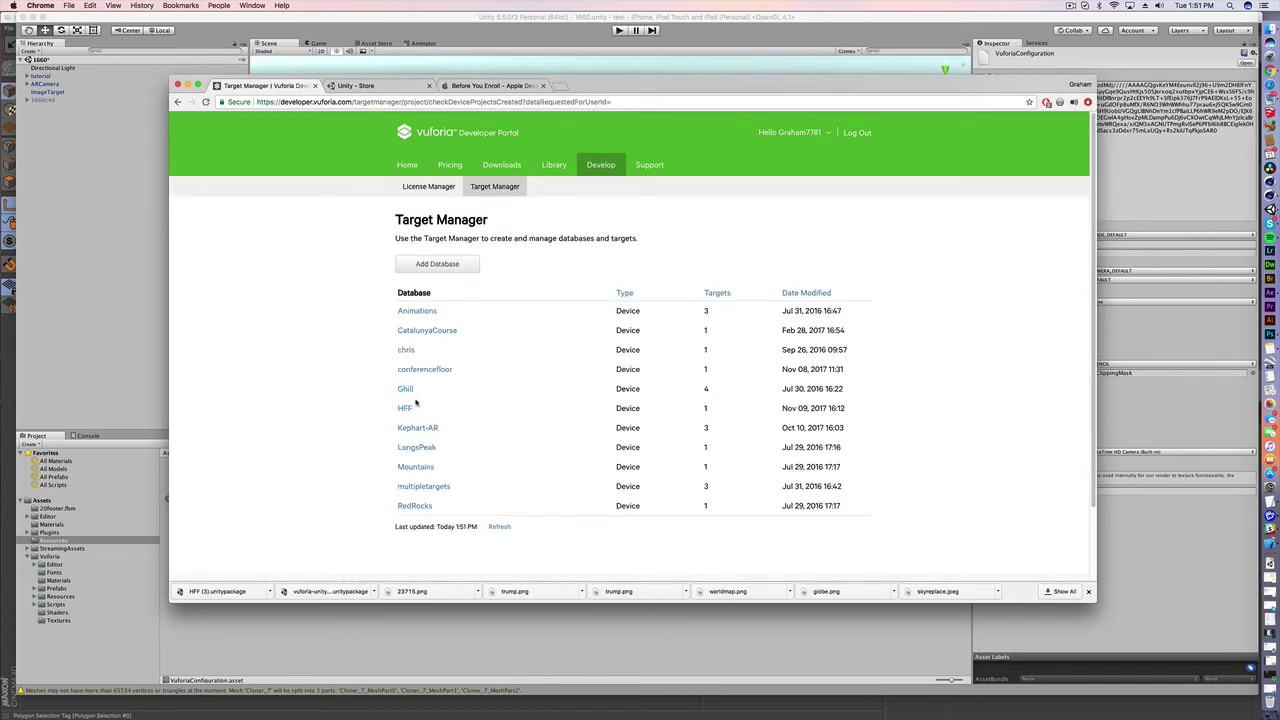
{"action": "left_click", "coordinate": [404, 408]}
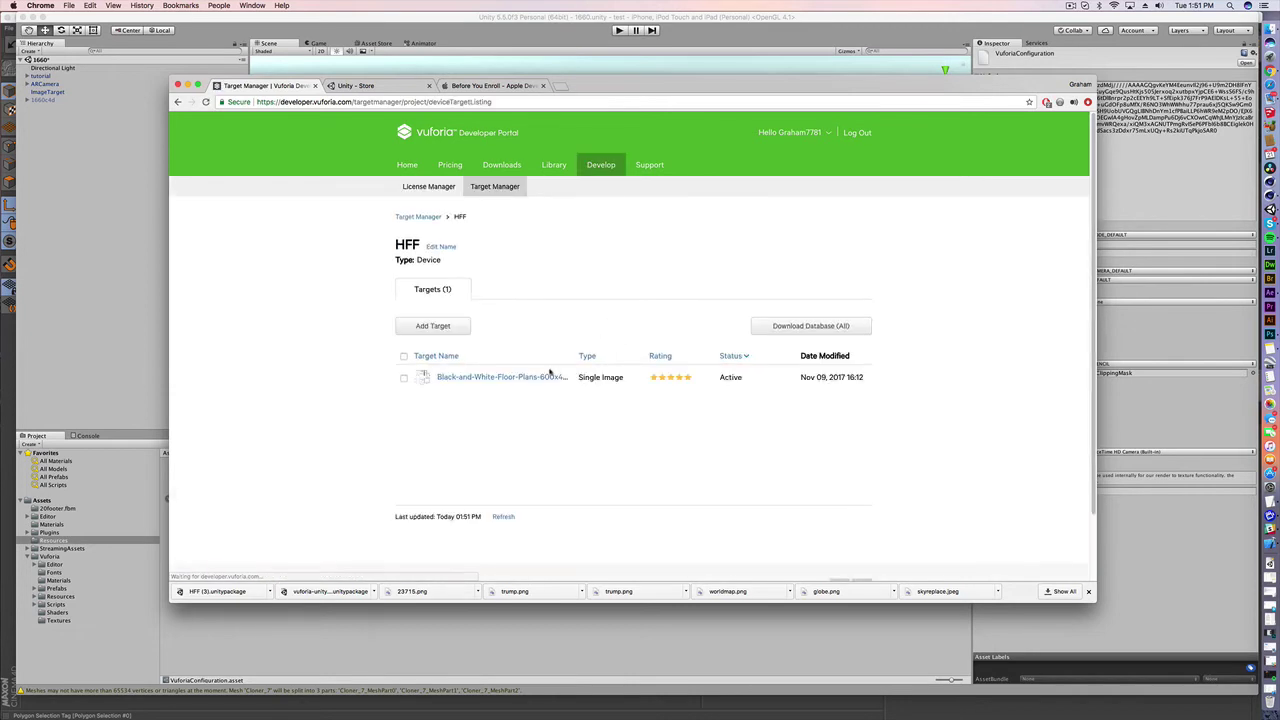
{"action": "left_click", "coordinate": [444, 379]}
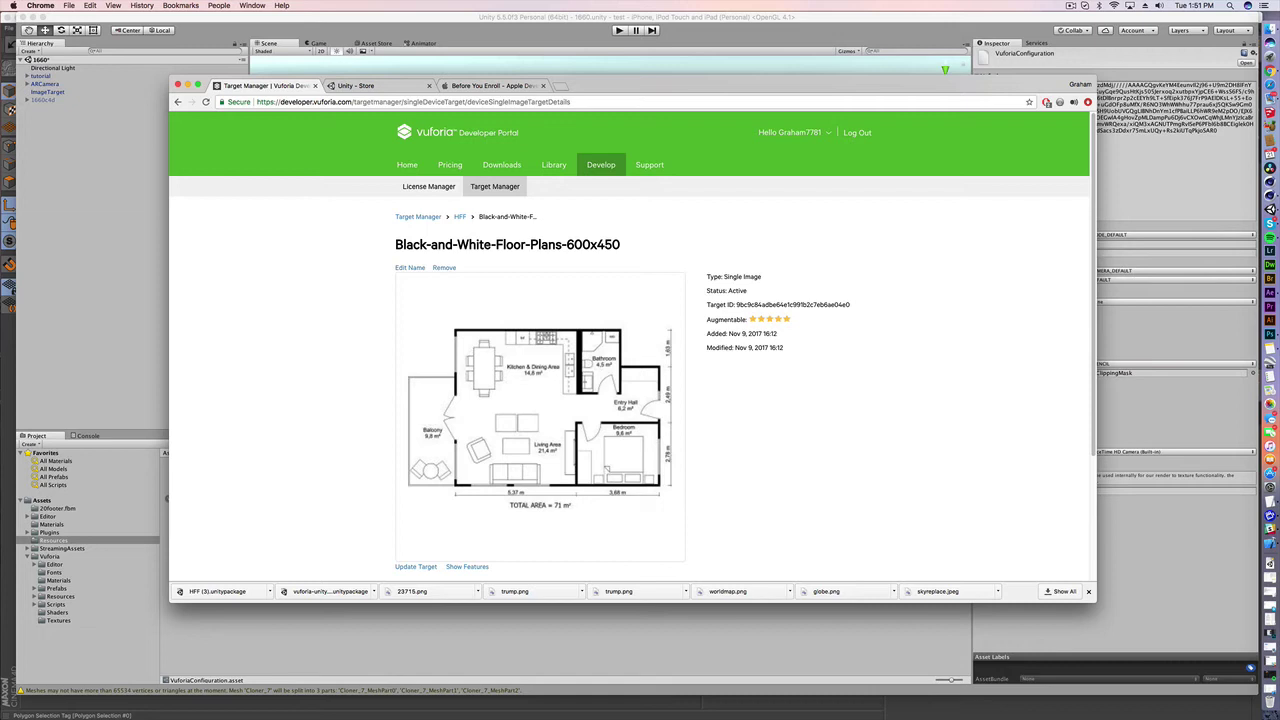
{"action": "scroll", "coordinate": [442, 293], "scroll_direction": "down", "scroll_amount": 1}
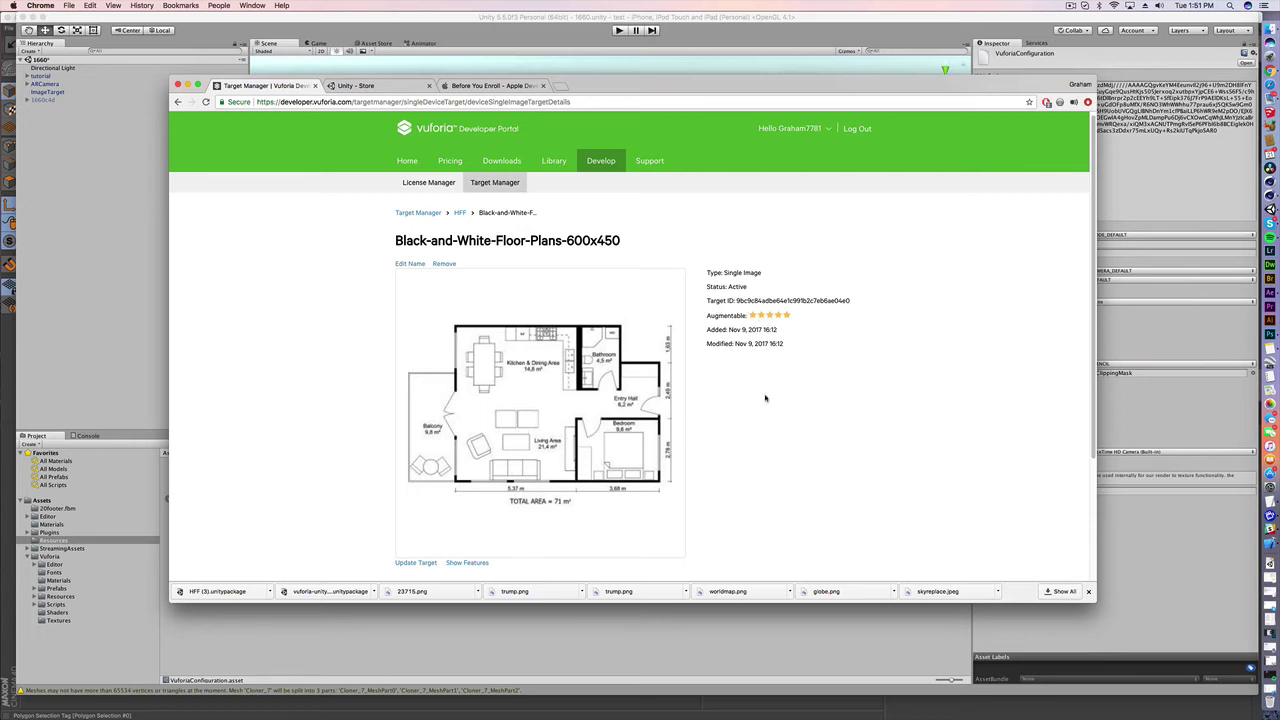
{"action": "scroll", "coordinate": [765, 398], "scroll_direction": "down", "scroll_amount": 1}
{"action": "scroll", "coordinate": [765, 398], "scroll_direction": "up", "scroll_amount": 1}
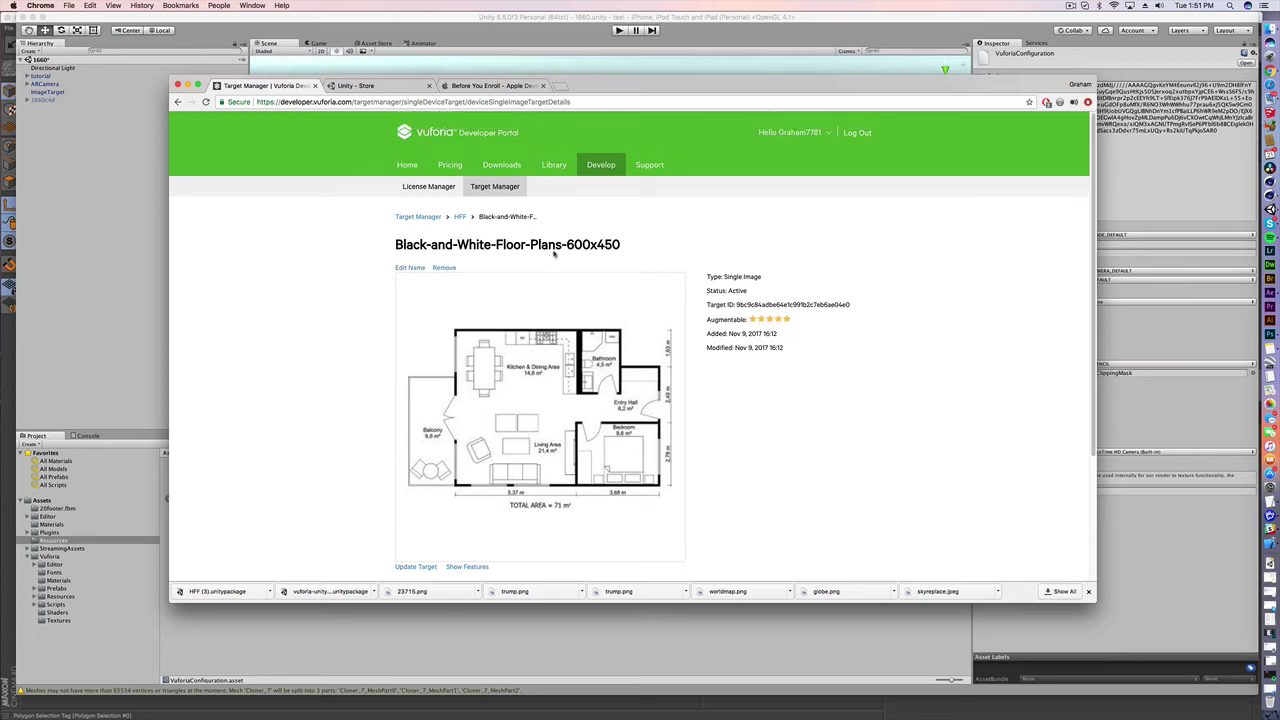
{"action": "left_click", "coordinate": [460, 217]}
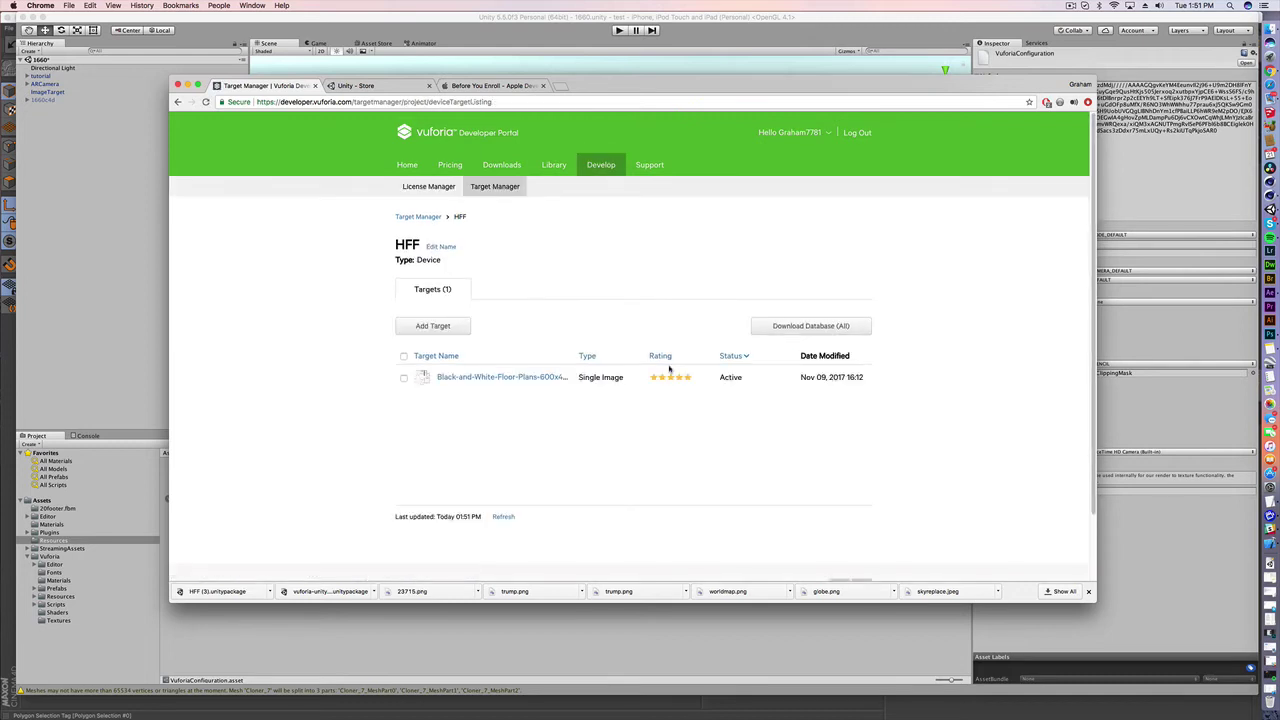
Request a Download Database for Unity Editor, then dismiss the dialog.
{"action": "left_click", "coordinate": [836, 335]}
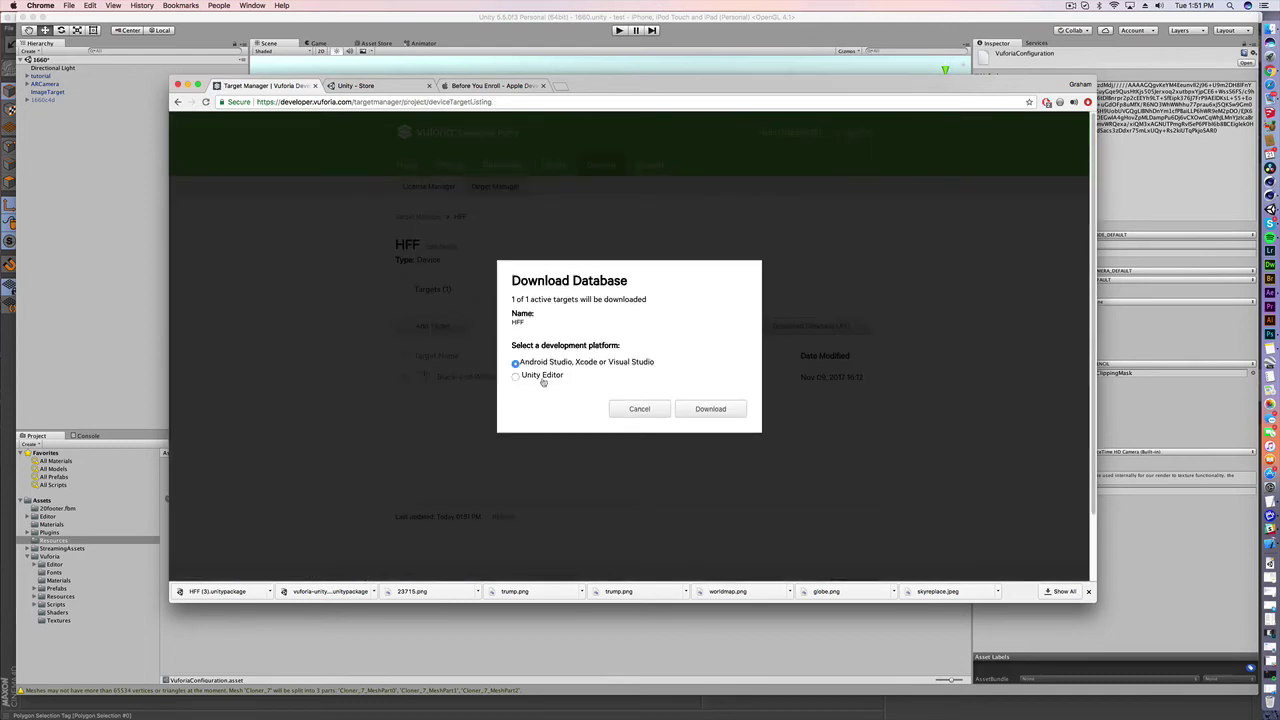
{"action": "left_click", "coordinate": [516, 377]}
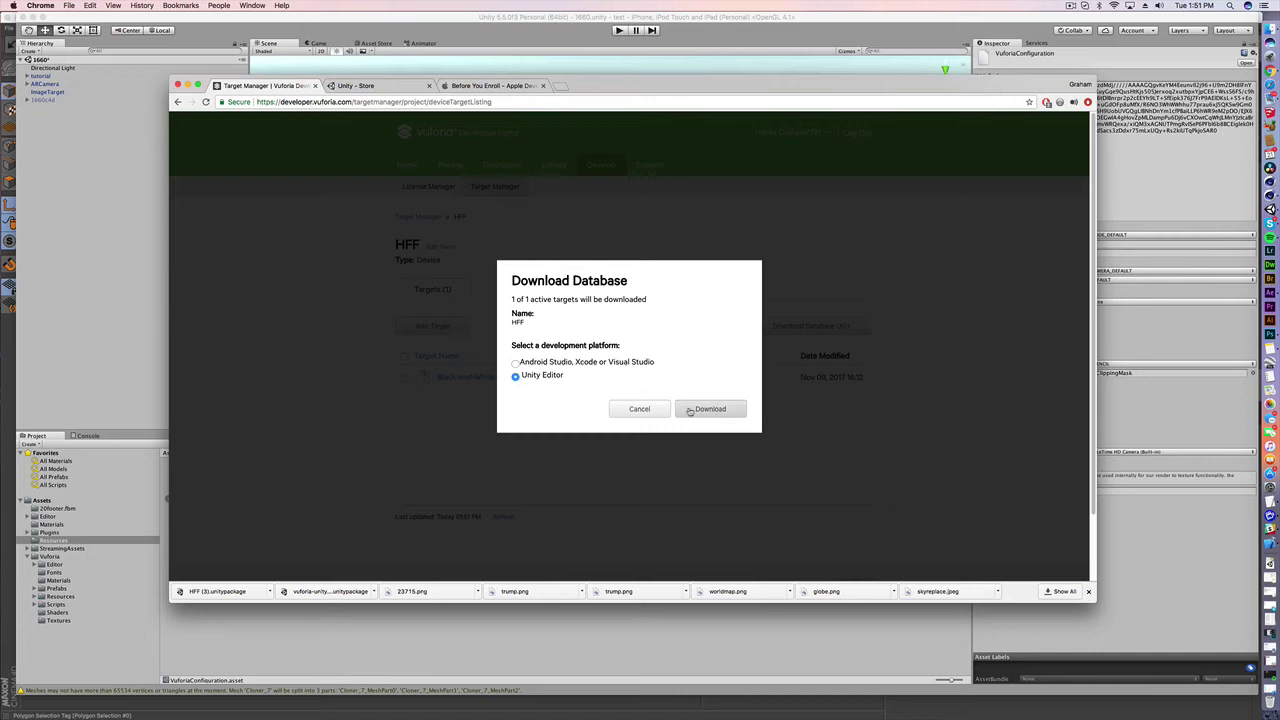
{"action": "left_click", "coordinate": [640, 412]}
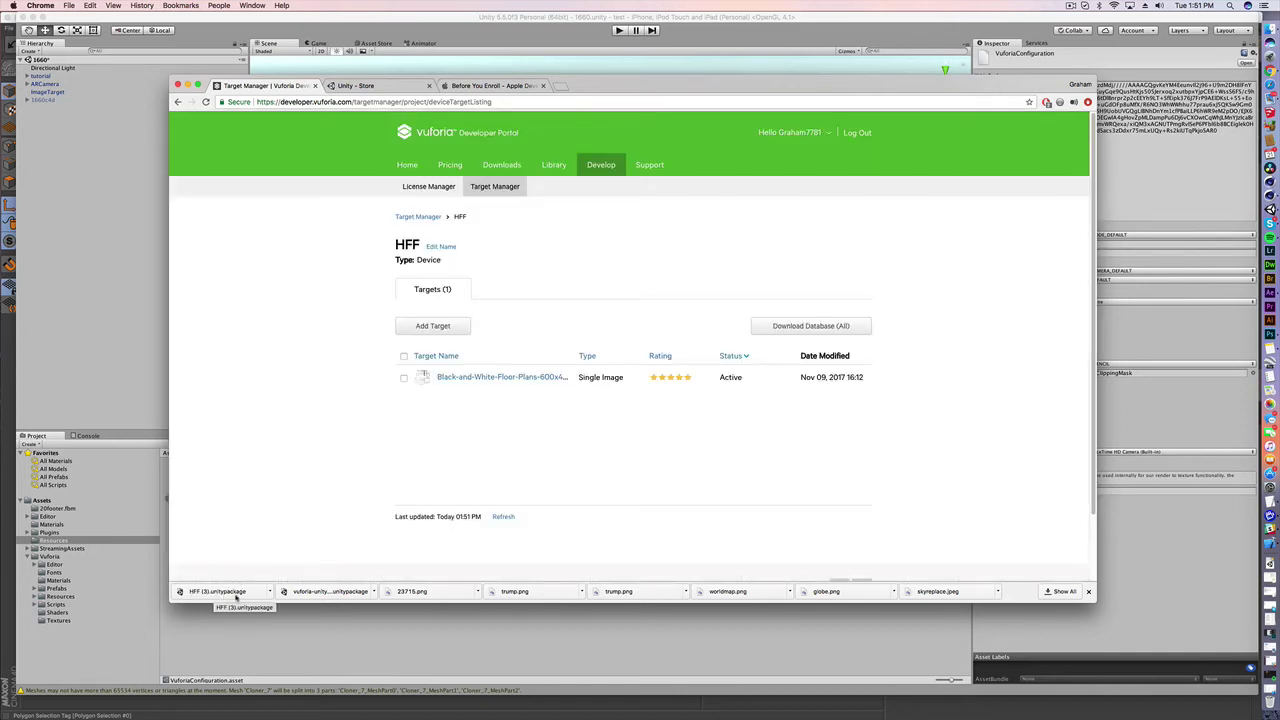
Back in Unity, start an Assets > Import Package > Custom Package import, then cancel it.
{"action": "left_click", "coordinate": [202, 35]}
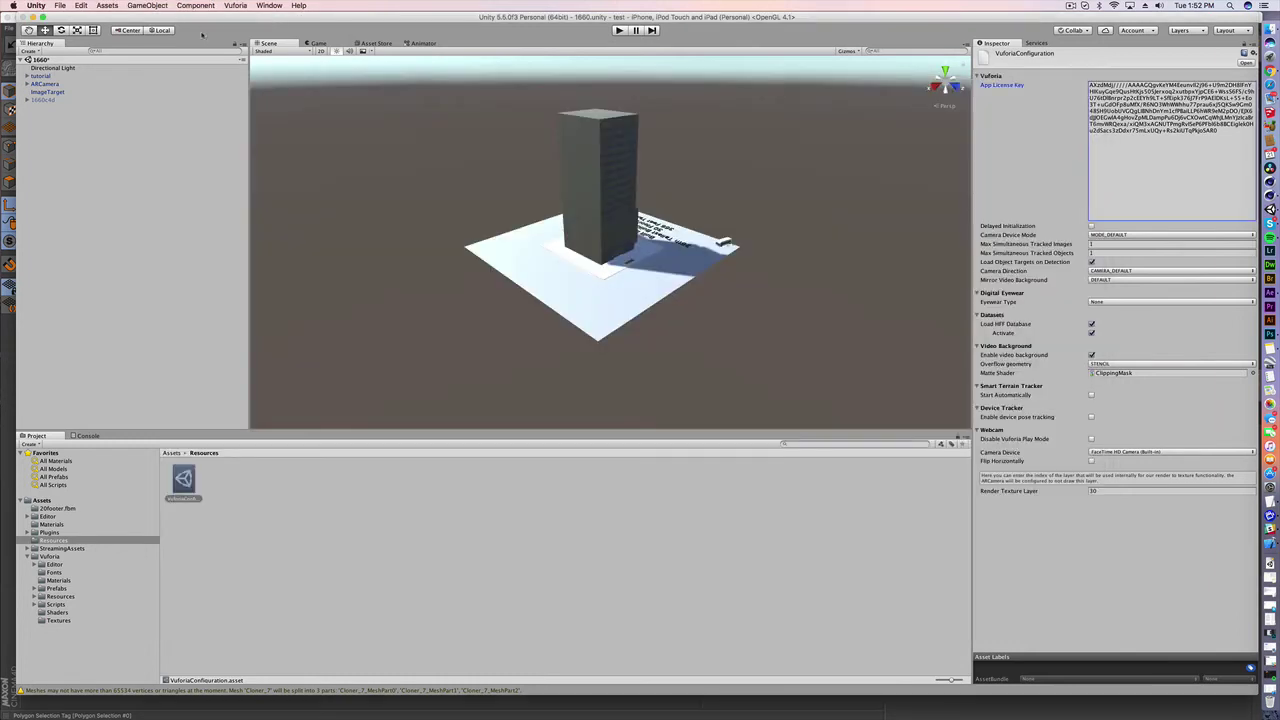
{"action": "left_click", "coordinate": [107, 5]}
{"action": "mouse_move", "coordinate": [126, 88]}
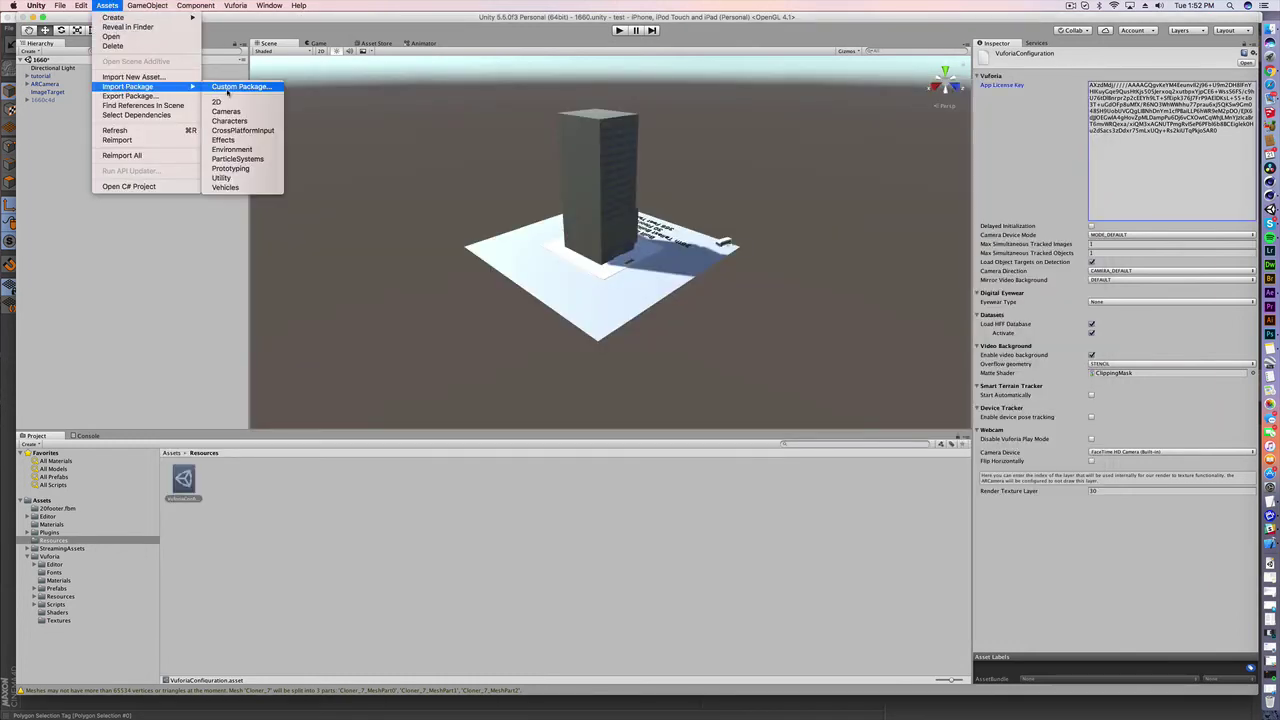
{"action": "left_click", "coordinate": [231, 91]}
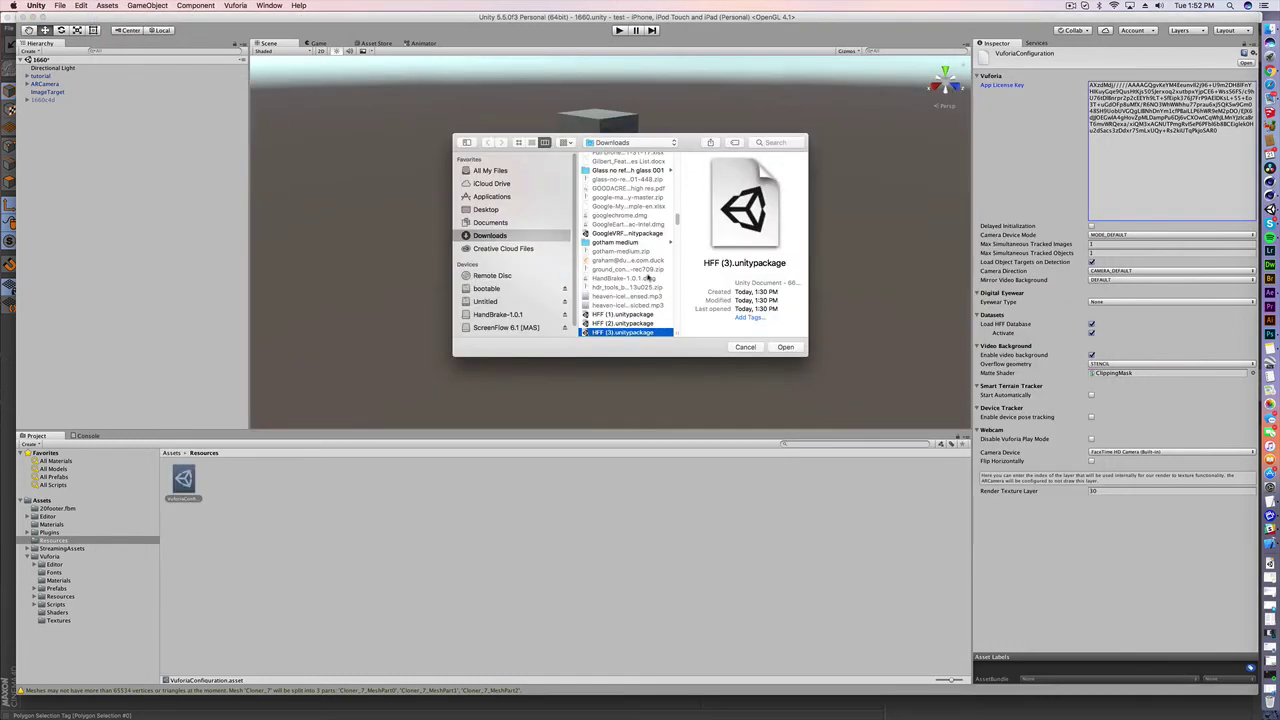
{"action": "left_click", "coordinate": [746, 347]}
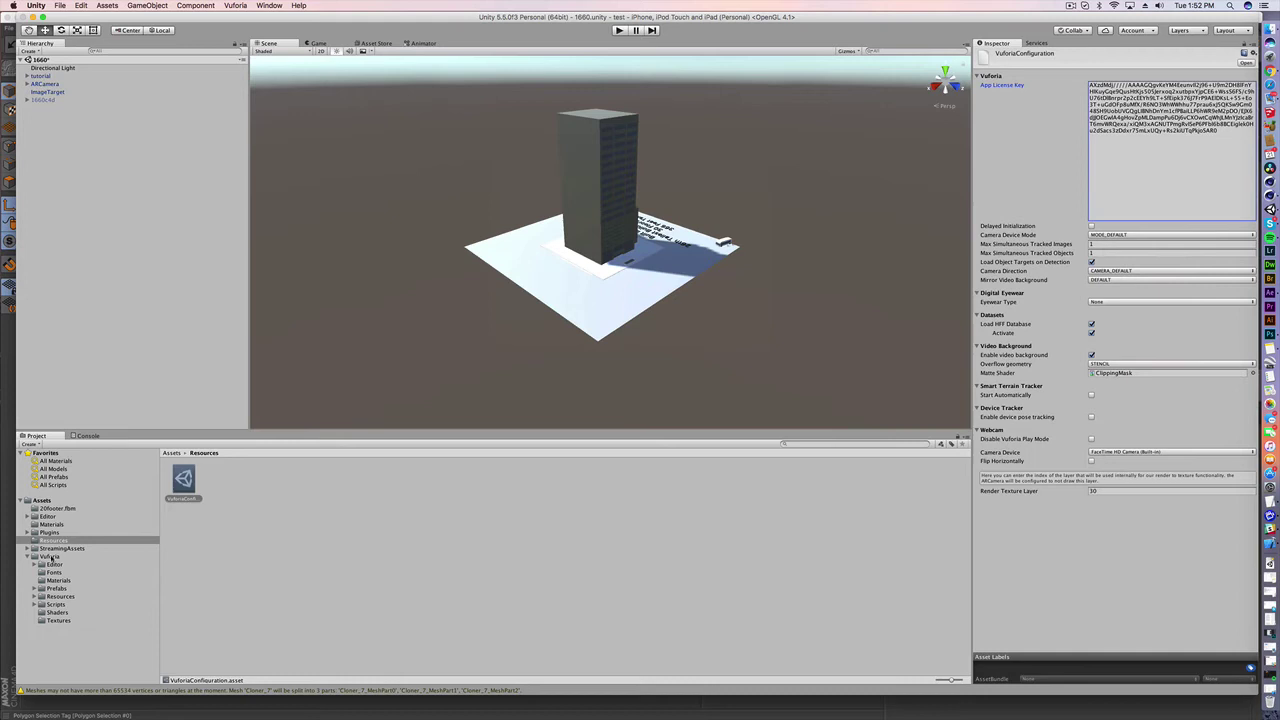
Show the Vuforia folder and toggle Load HFF Database off and back on.
{"action": "left_click", "coordinate": [50, 556]}
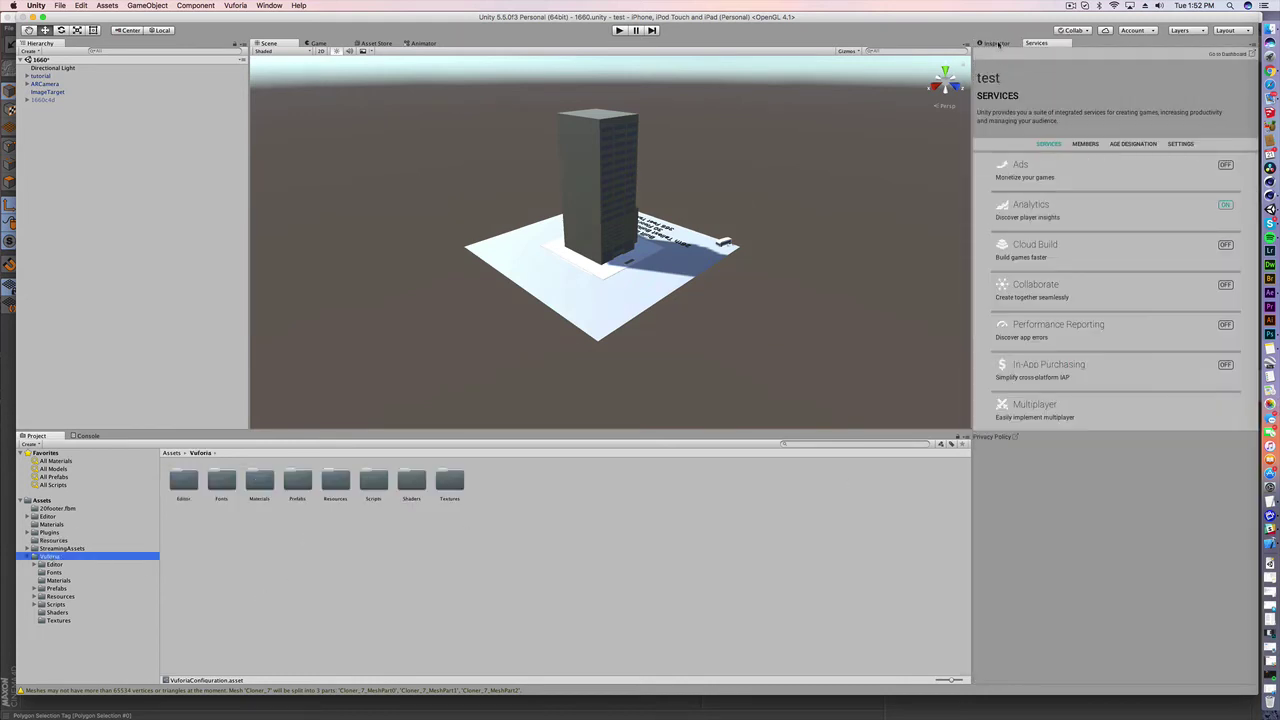
{"action": "left_click", "coordinate": [1091, 324]}
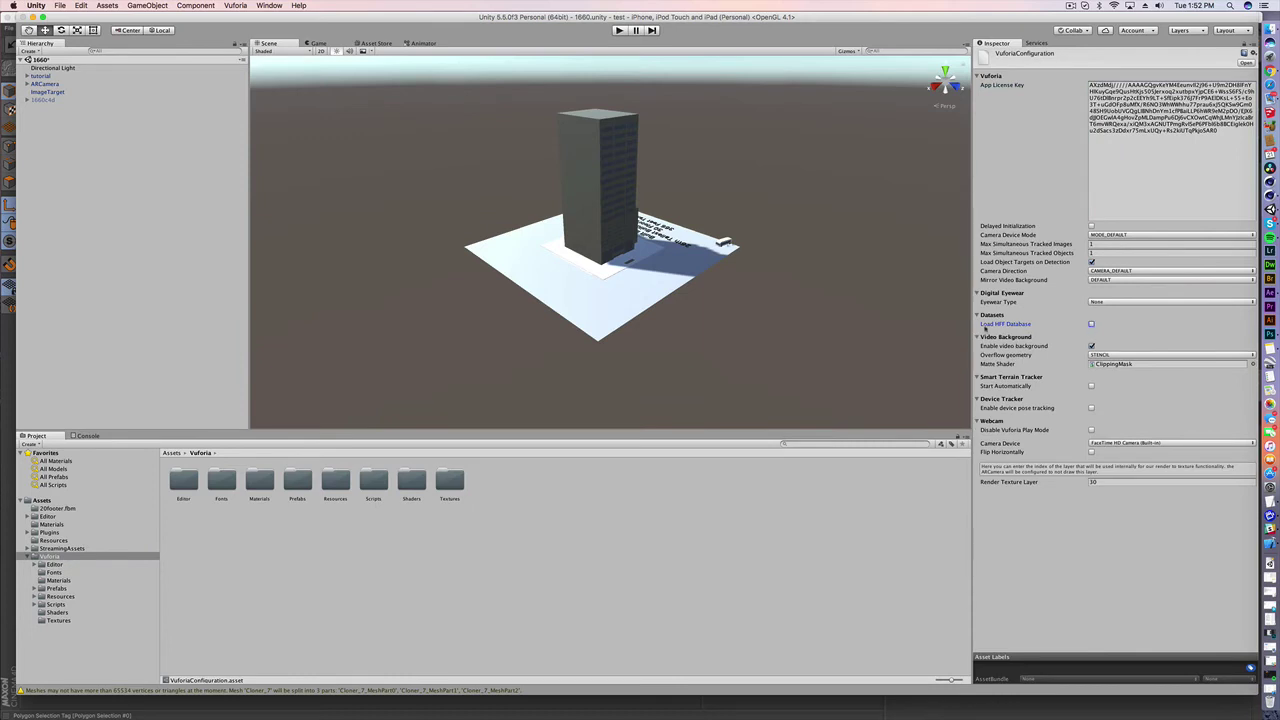
{"action": "left_click", "coordinate": [1091, 324]}
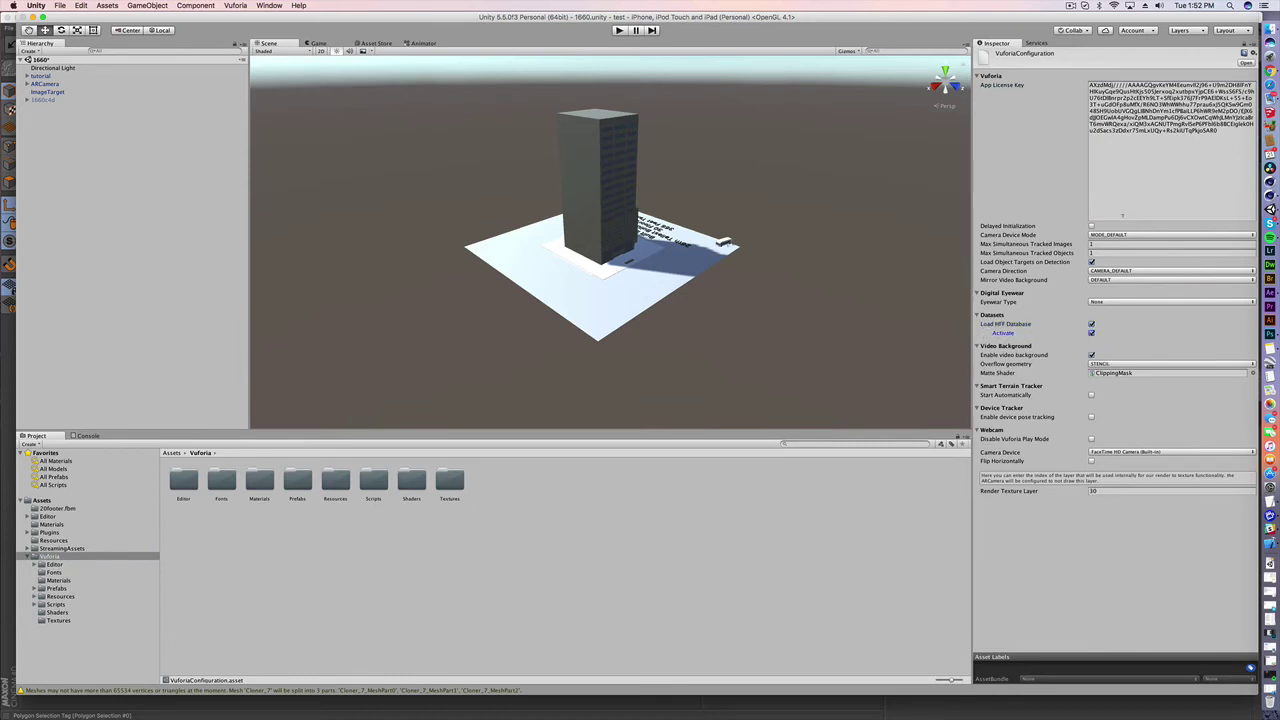
{"action": "left_click", "coordinate": [1091, 262]}
Nudge the ImageTarget along X and scale it to about 2.29 beneath the building.
{"action": "left_click", "coordinate": [59, 93]}
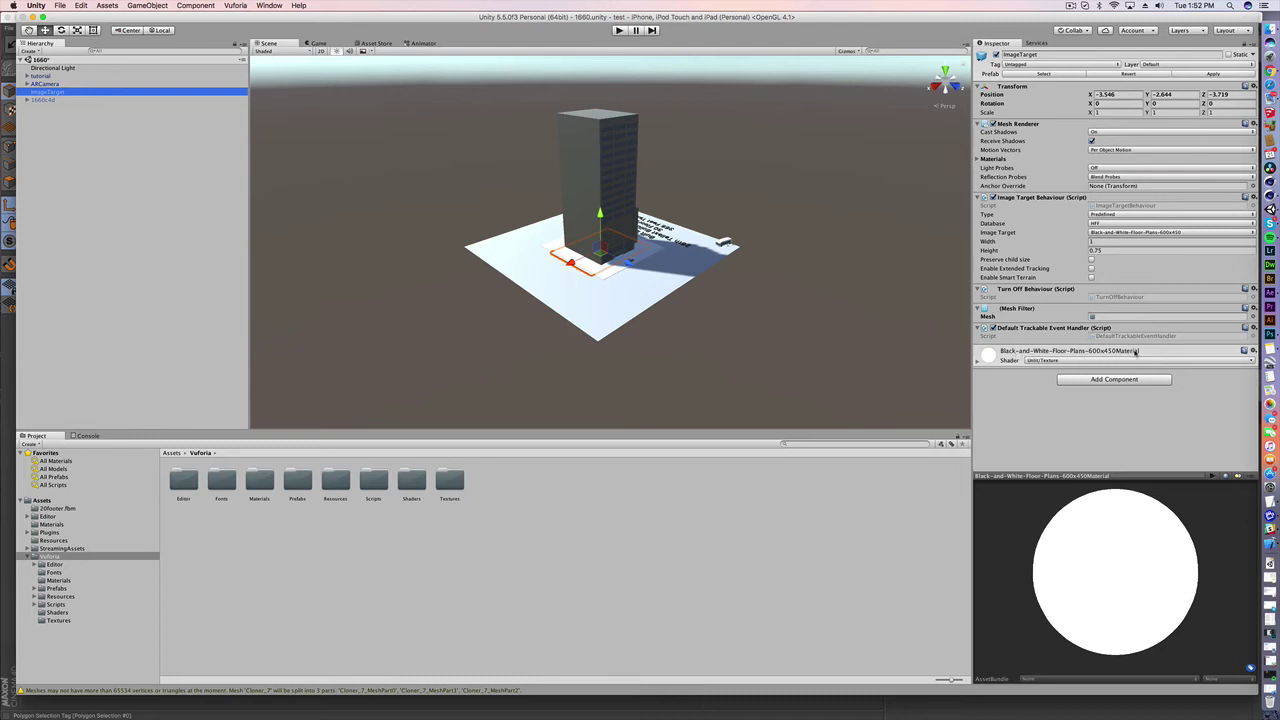
{"action": "left_click", "coordinate": [978, 362]}
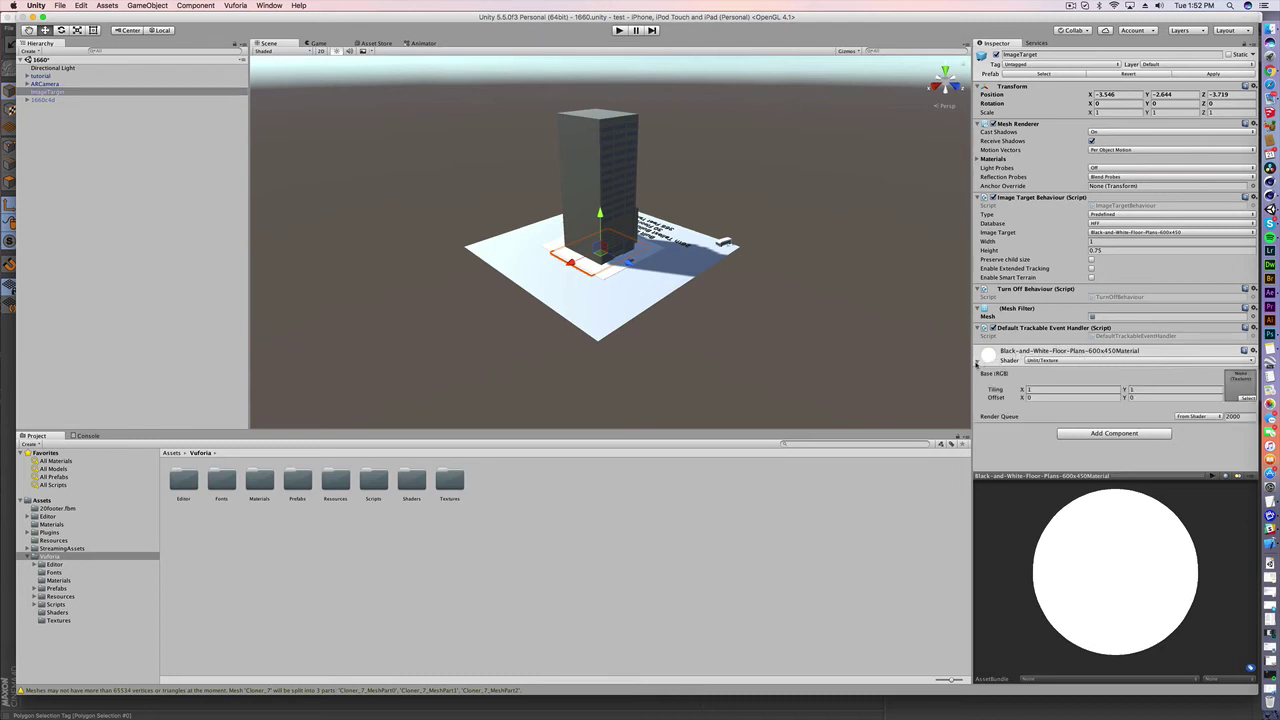
{"action": "left_click", "coordinate": [978, 362]}
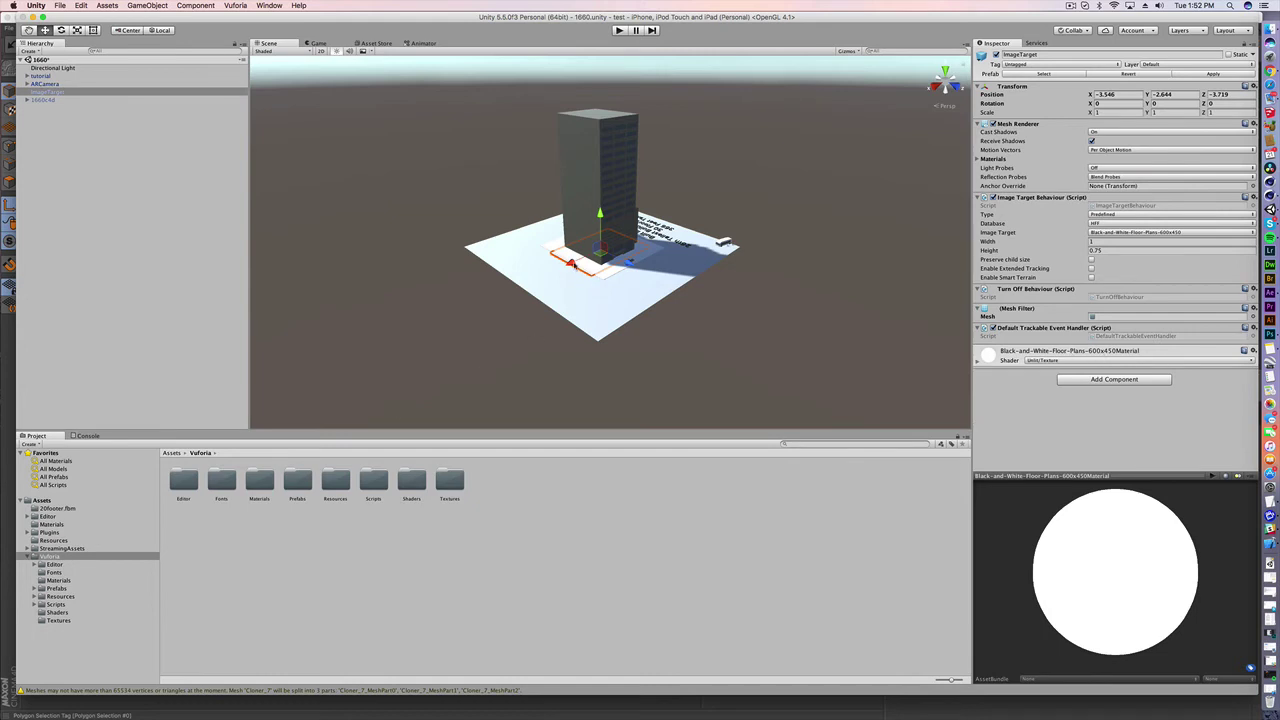
{"action": "left_click_drag", "start_coordinate": [574, 264], "coordinate": [570, 265]}
{"action": "left_click_drag", "start_coordinate": [1088, 112], "coordinate": [1112, 113]}
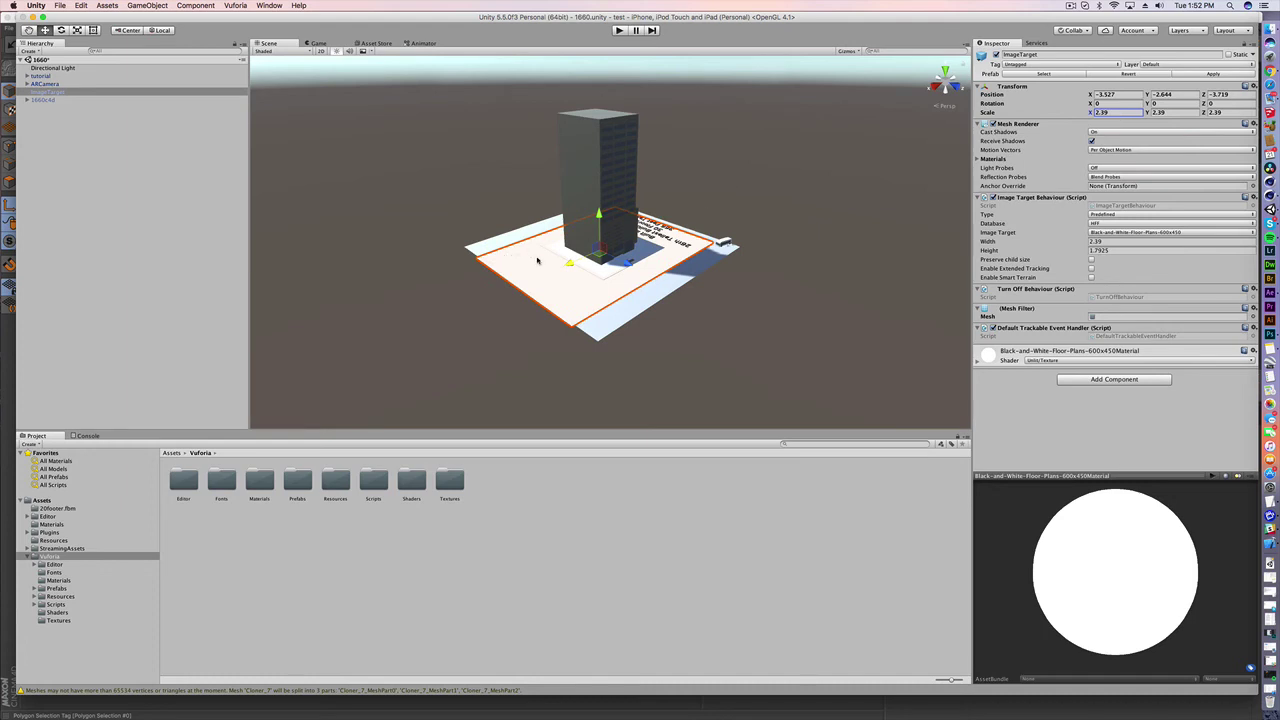
{"action": "left_click_drag", "start_coordinate": [568, 263], "coordinate": [572, 261]}
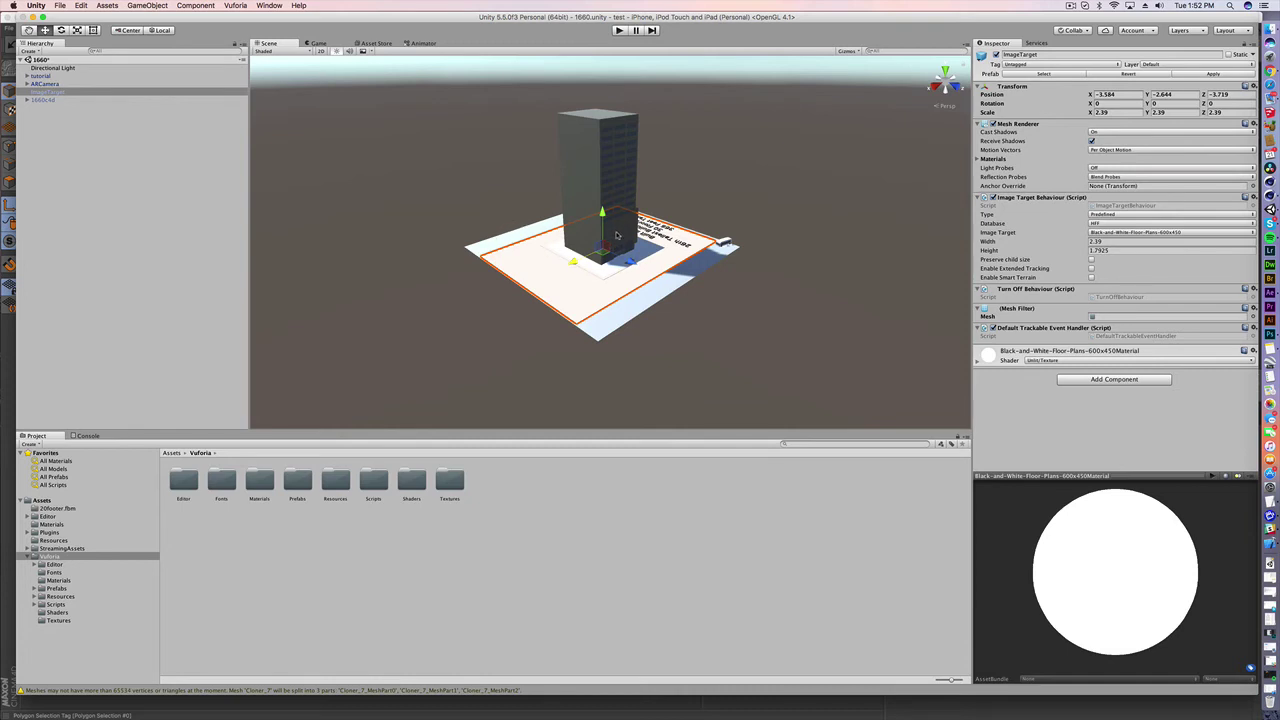
{"action": "mouse_move", "coordinate": [1090, 113]}
{"action": "left_mouse_down"}
{"action": "mouse_move", "coordinate": [1130, 113]}
{"action": "mouse_move", "coordinate": [1092, 117]}
{"action": "left_mouse_up"}
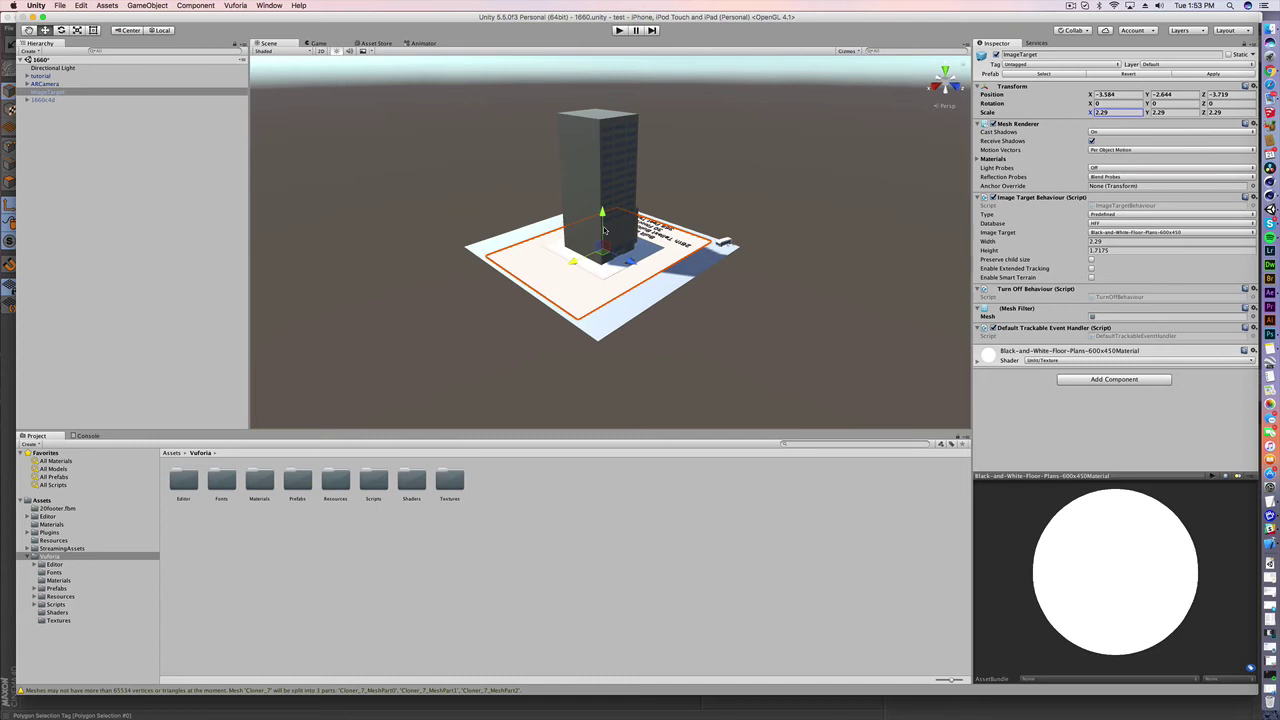
{"action": "left_click", "coordinate": [45, 85]}
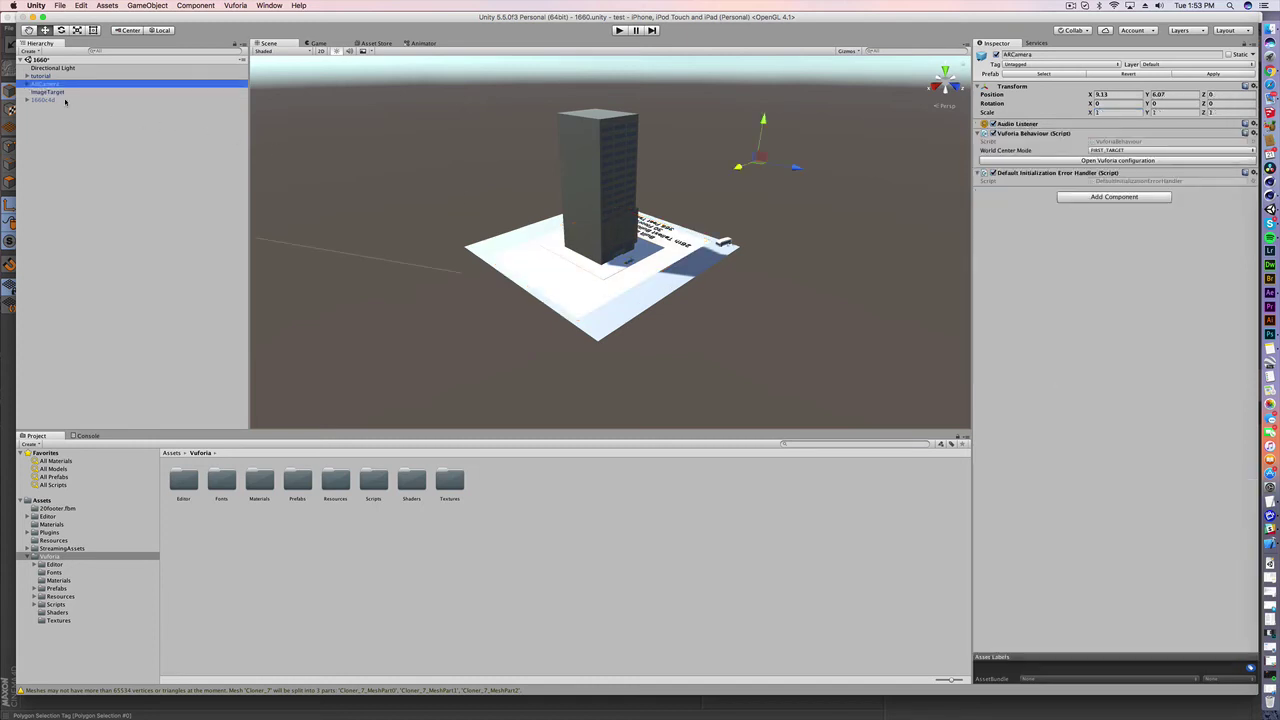
{"action": "left_click", "coordinate": [620, 31]}
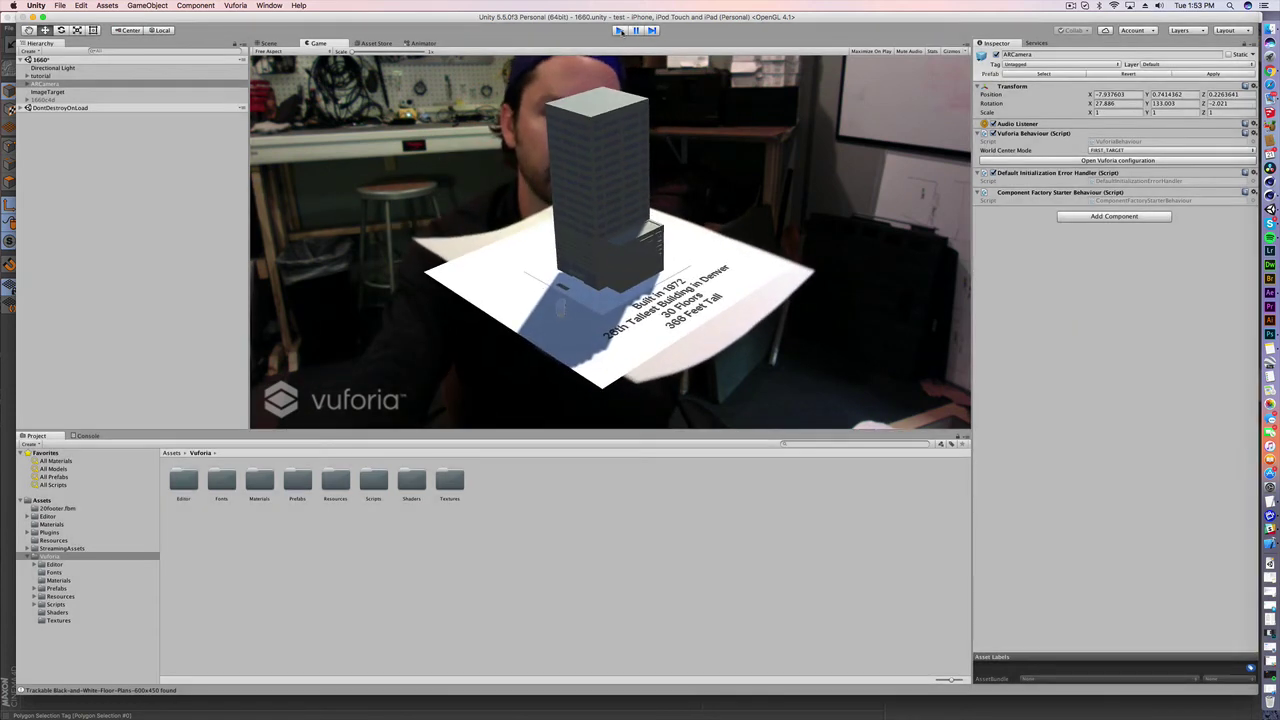
{"action": "left_click", "coordinate": [620, 31]}
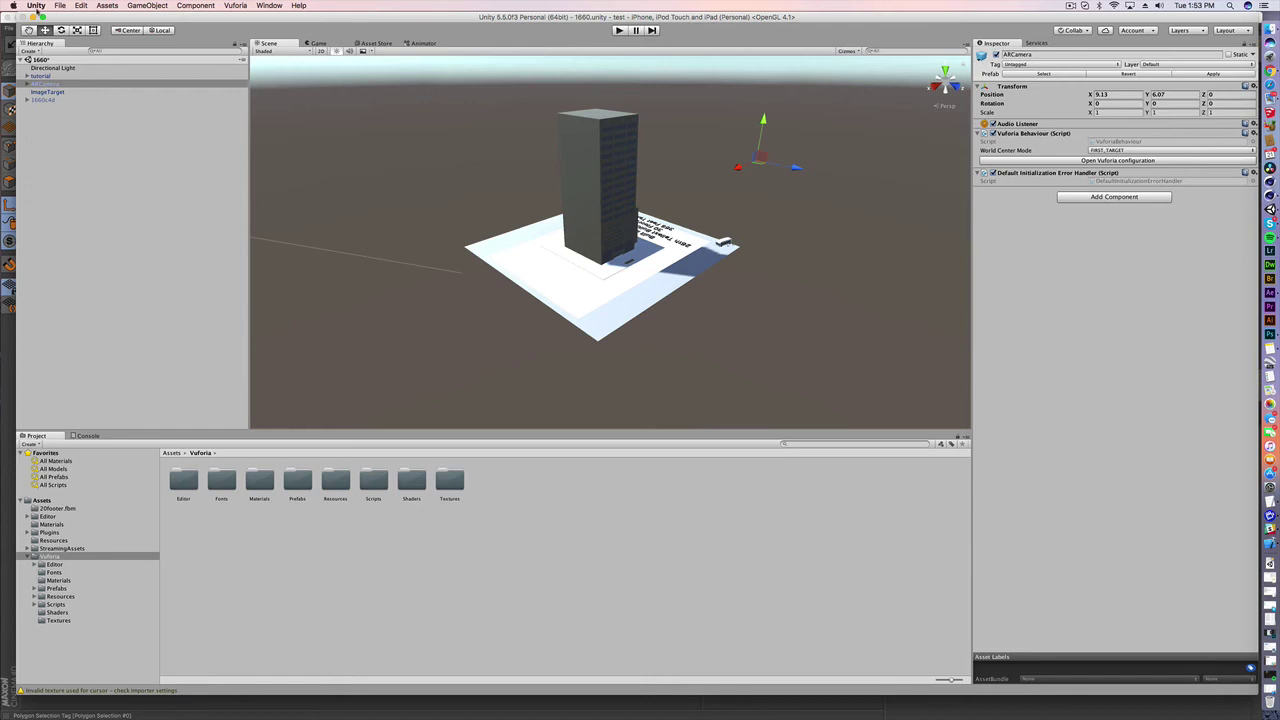
Open File > Build Settings and select iOS as the target platform.
{"action": "left_click", "coordinate": [36, 5]}
{"action": "mouse_move", "coordinate": [60, 5]}
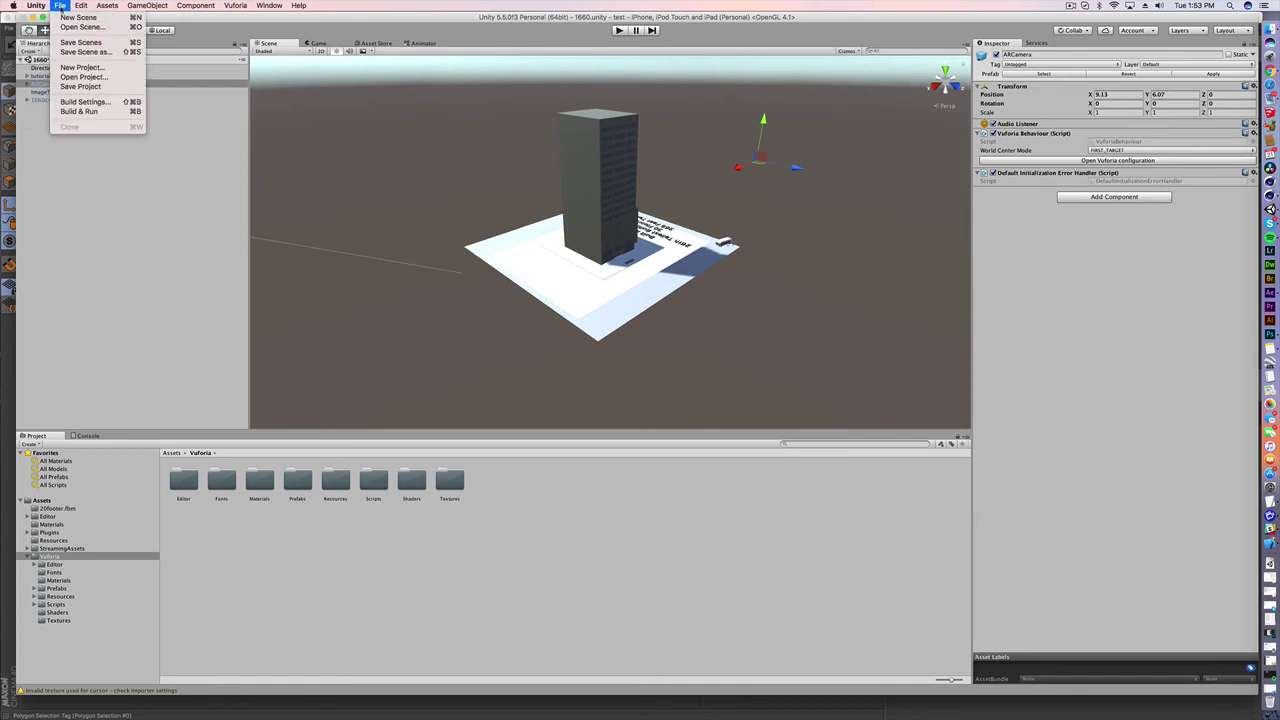
{"action": "left_click", "coordinate": [80, 102]}
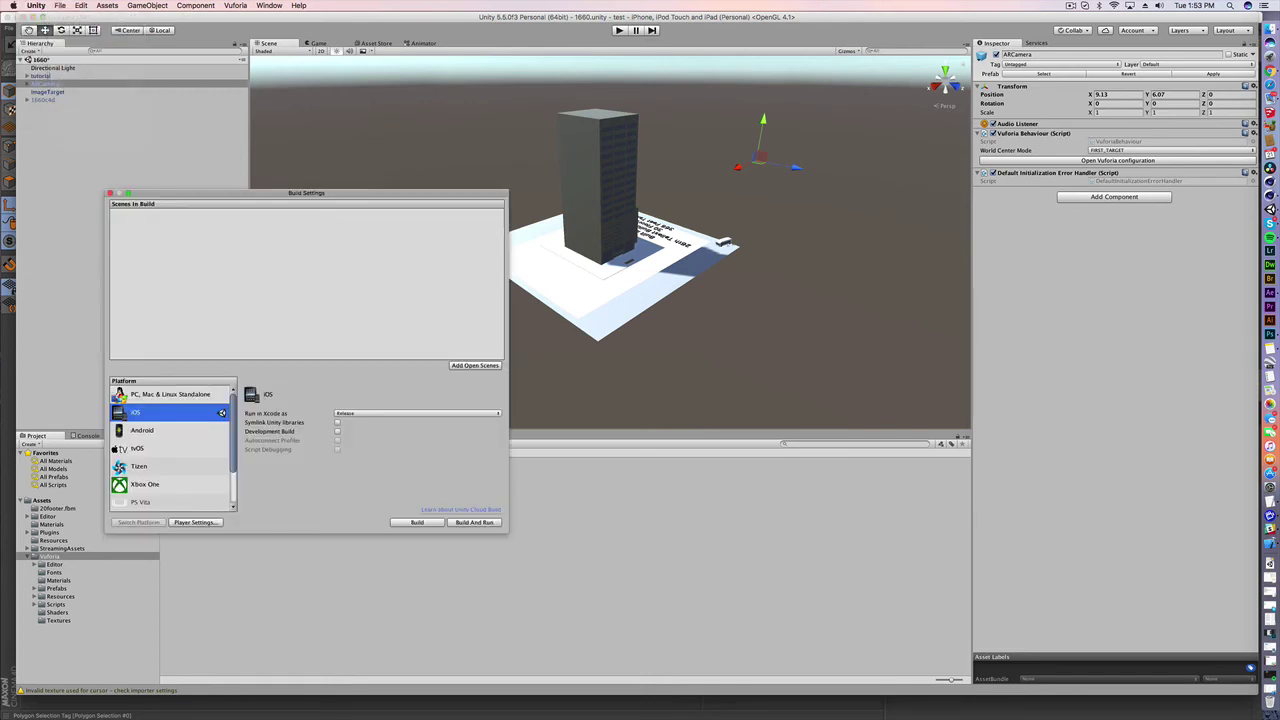
{"action": "left_click_drag", "start_coordinate": [207, 199], "coordinate": [394, 169]}
{"action": "left_click", "coordinate": [360, 367]}
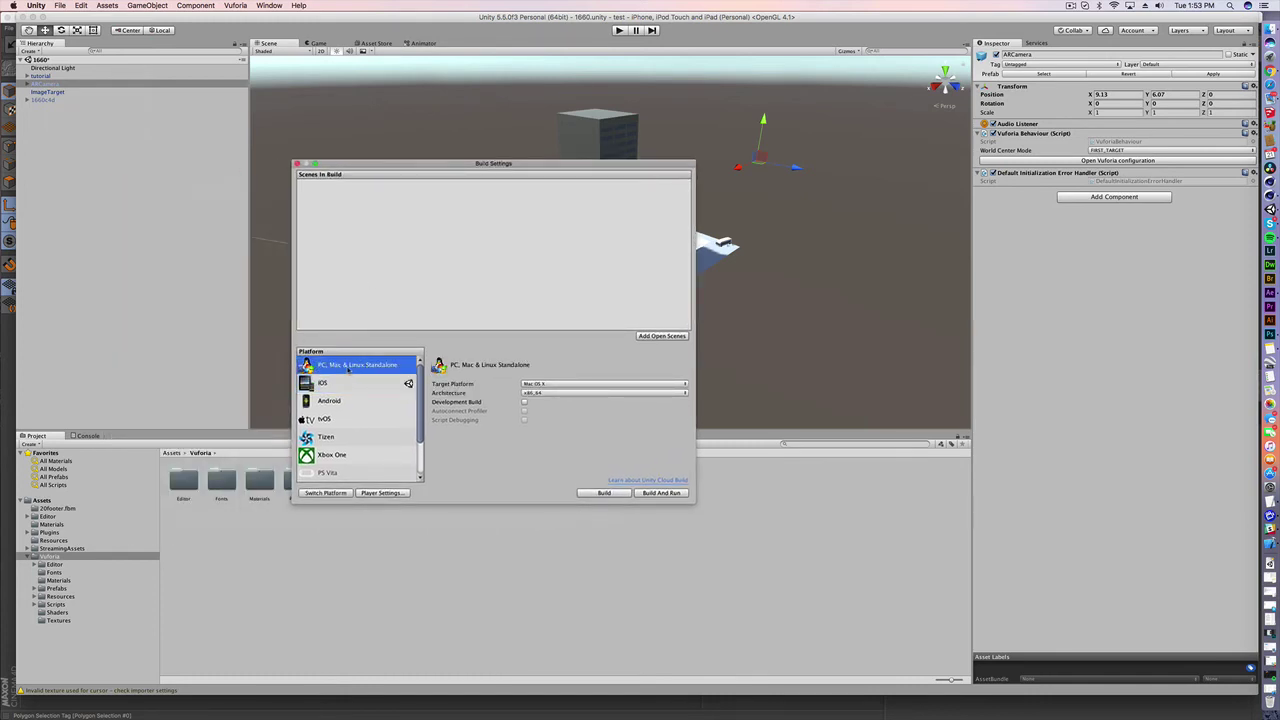
{"action": "left_click", "coordinate": [359, 383]}
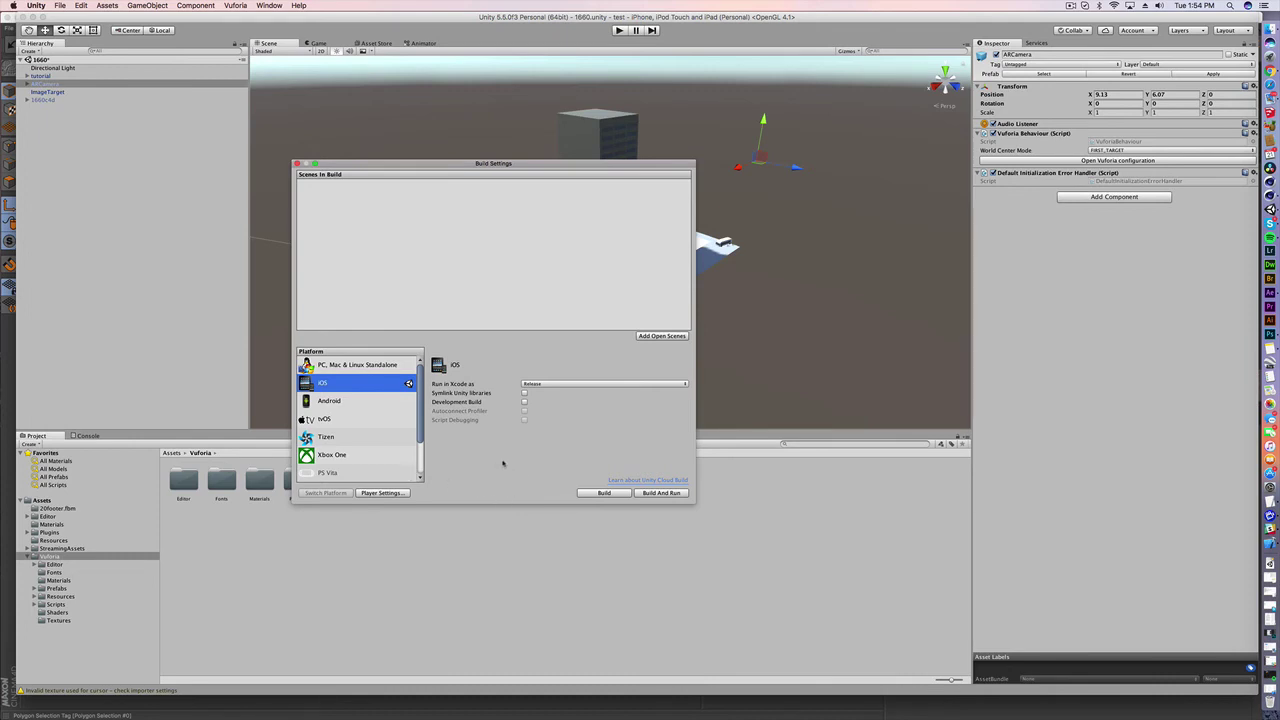
Open the iOS Player Settings and set Default Cursor to None.
{"action": "left_click", "coordinate": [383, 492]}
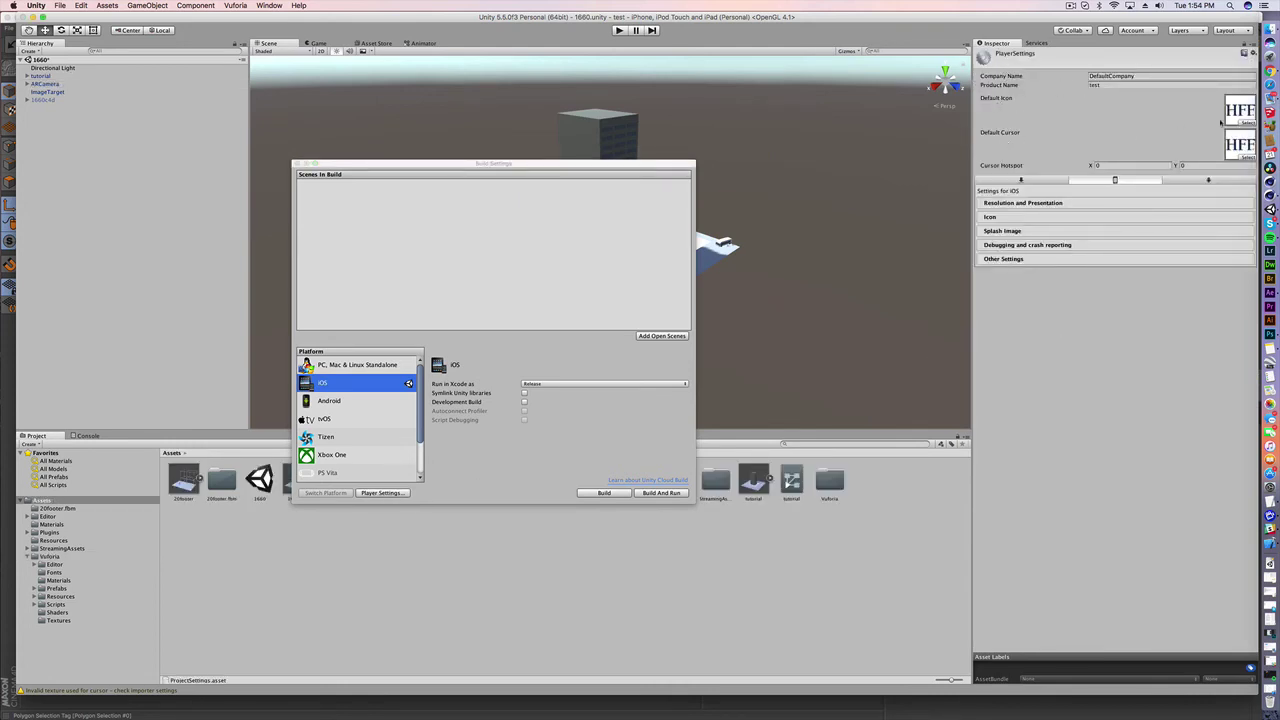
{"action": "left_click", "coordinate": [1242, 150]}
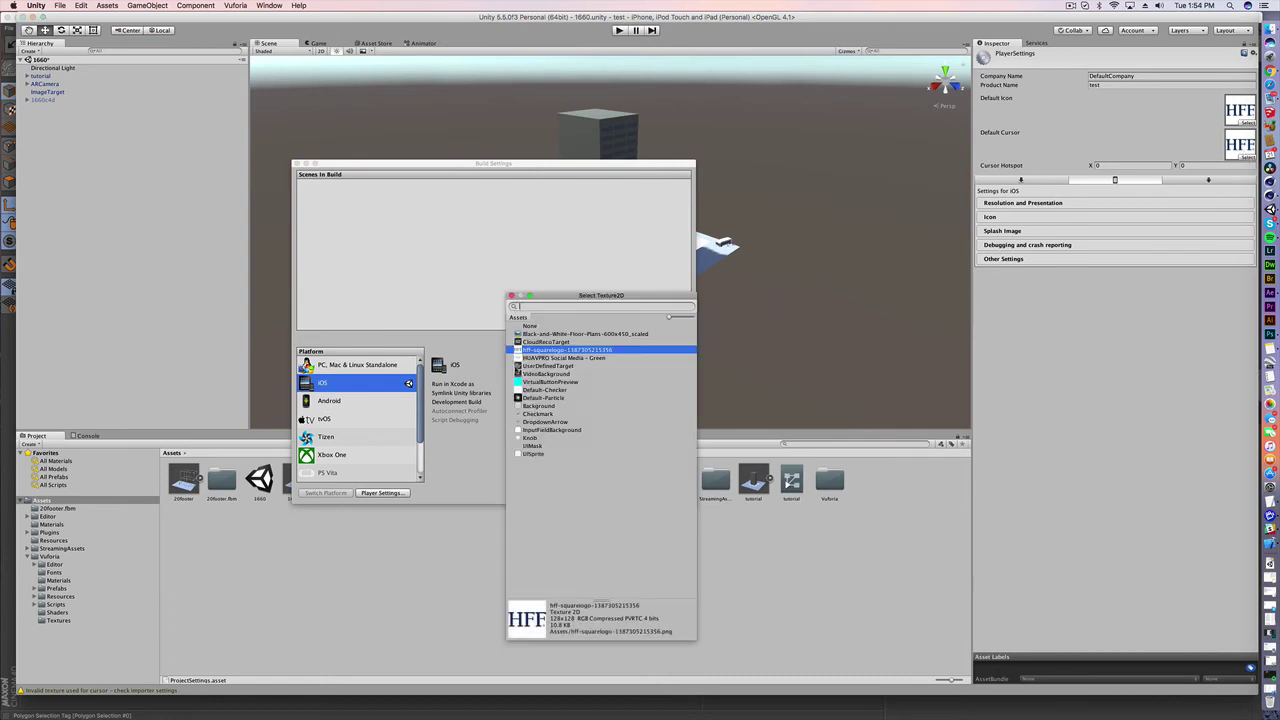
{"action": "left_click", "coordinate": [529, 327]}
{"action": "left_click", "coordinate": [511, 296]}
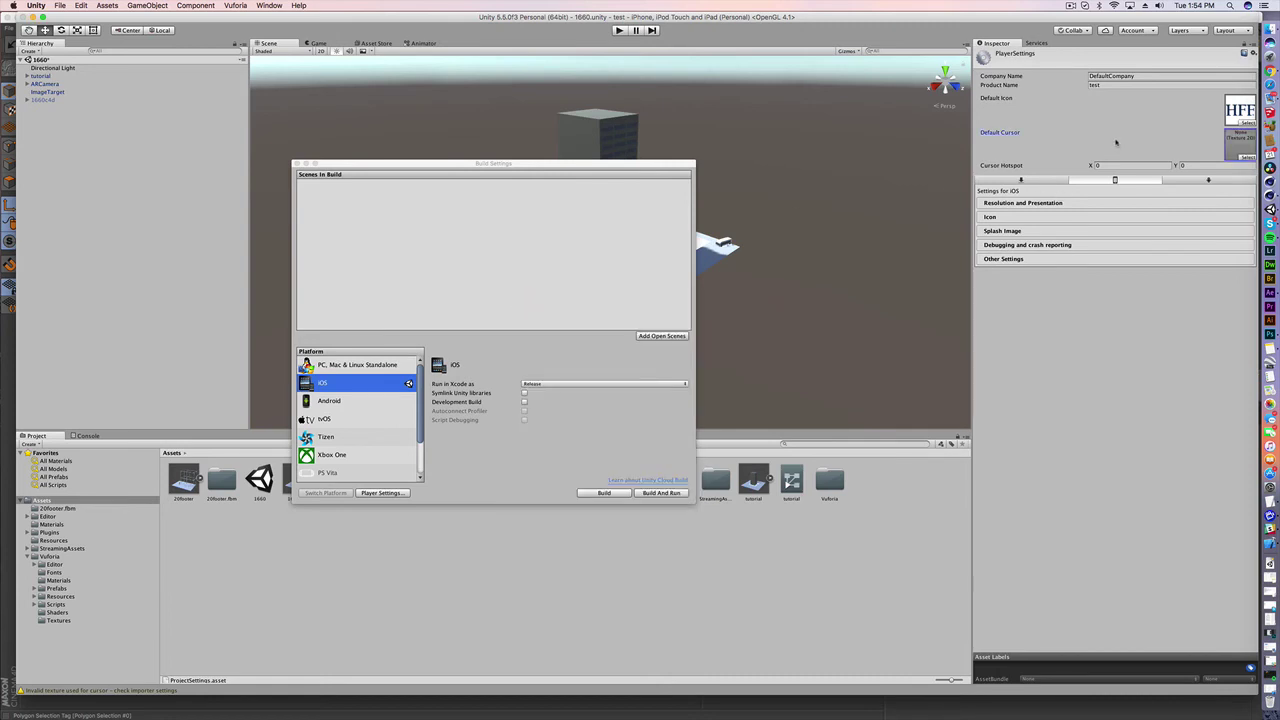
Disable Portrait, Portrait Upside Down and Landscape Right auto-rotation, leaving only Landscape Left.
{"action": "left_click", "coordinate": [1024, 205]}
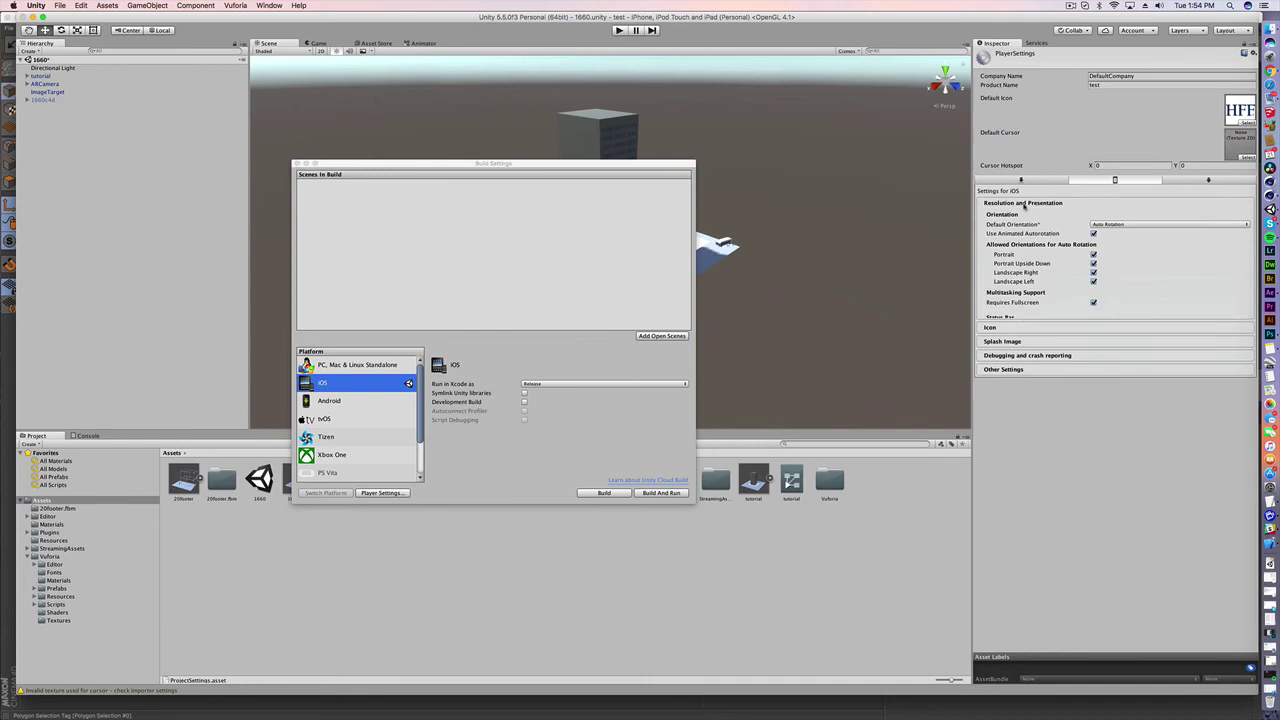
{"action": "left_click", "coordinate": [1091, 254]}
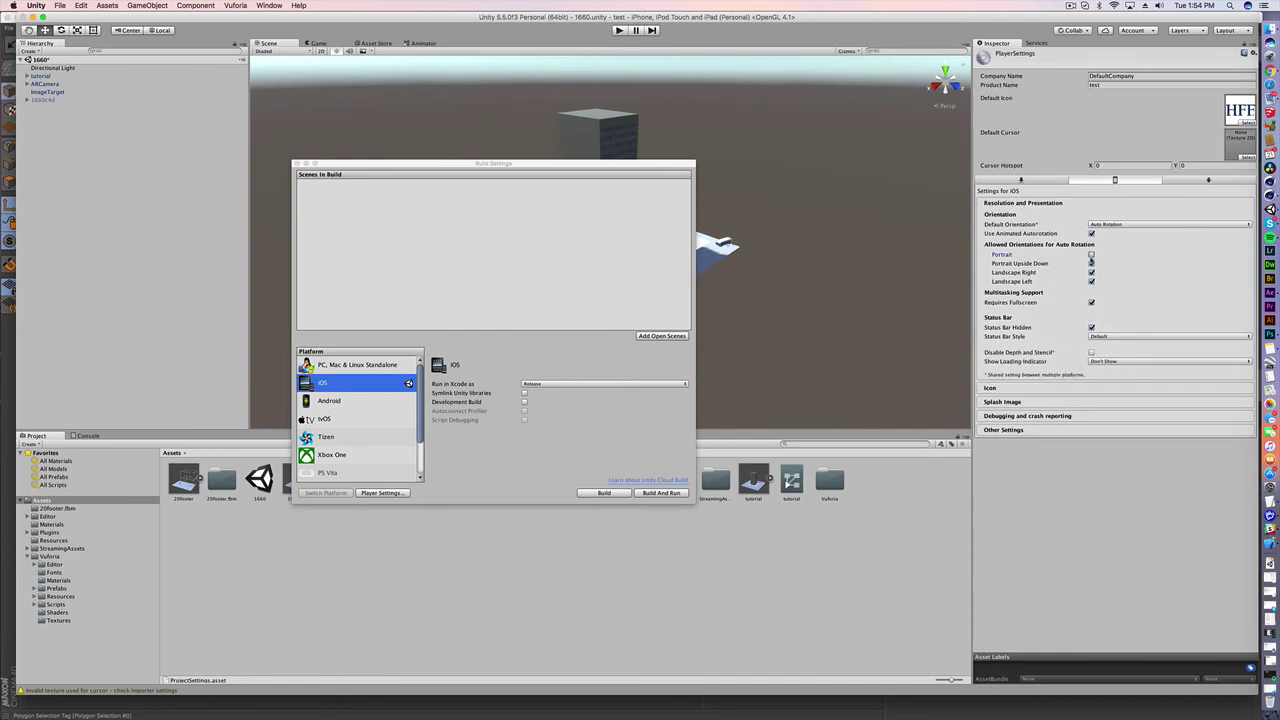
{"action": "left_click", "coordinate": [1091, 263]}
{"action": "left_click", "coordinate": [1091, 272]}
Tick Override for iOS in the Icon settings.
{"action": "left_click", "coordinate": [1031, 387]}
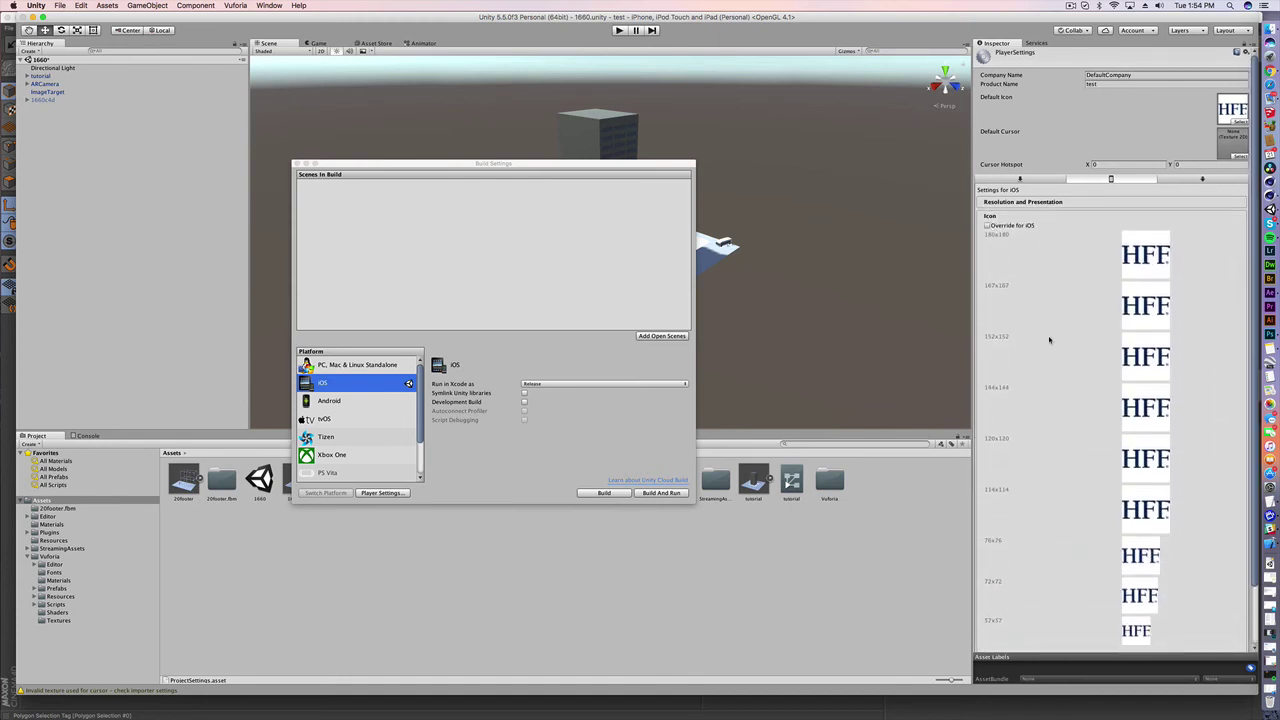
{"action": "left_click", "coordinate": [995, 218]}
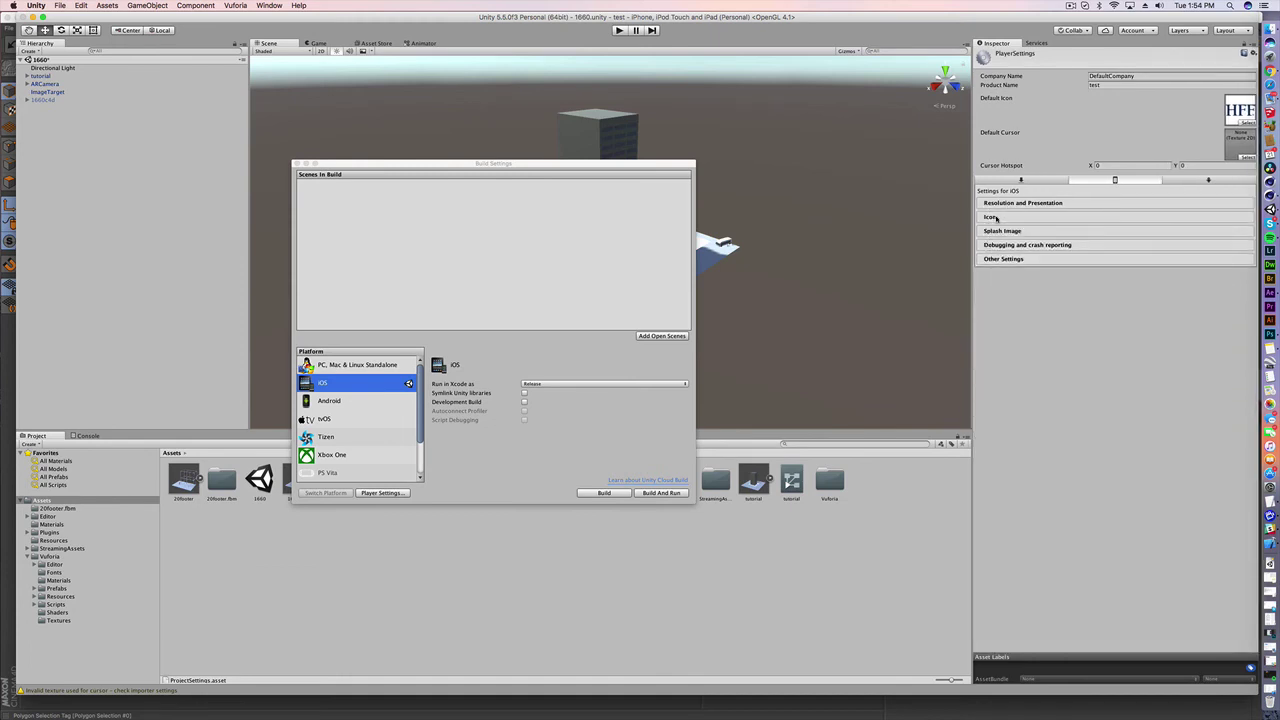
{"action": "left_click", "coordinate": [995, 218]}
{"action": "left_click", "coordinate": [989, 226]}
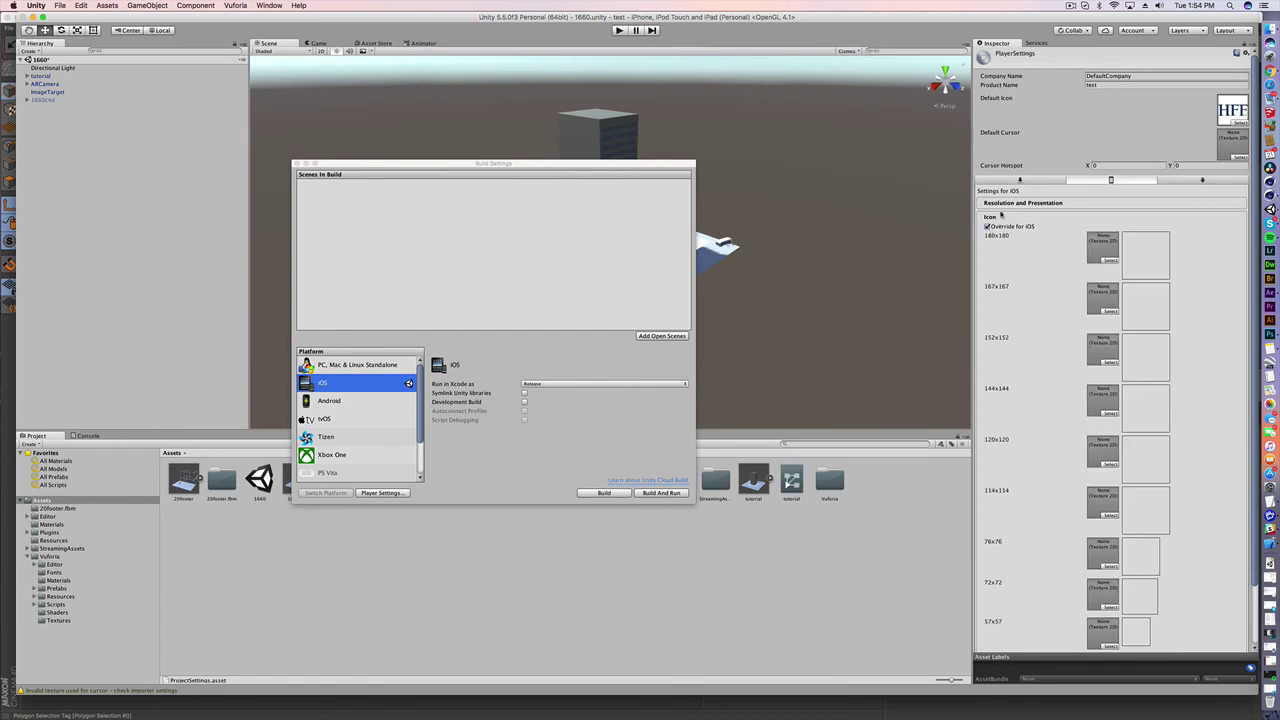
{"action": "left_click", "coordinate": [993, 218]}
Review the Splash Image, Other Settings and Resolution and Presentation sections.
{"action": "left_click", "coordinate": [1008, 231]}
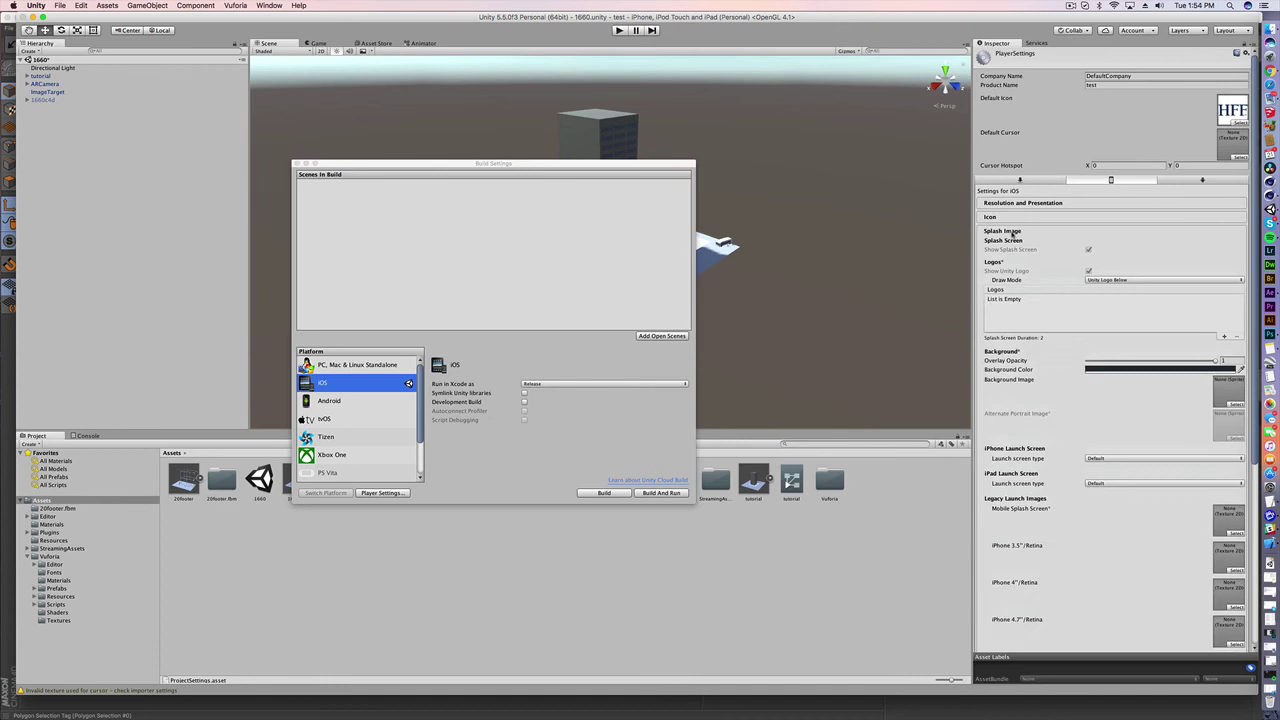
{"action": "left_click", "coordinate": [1012, 231]}
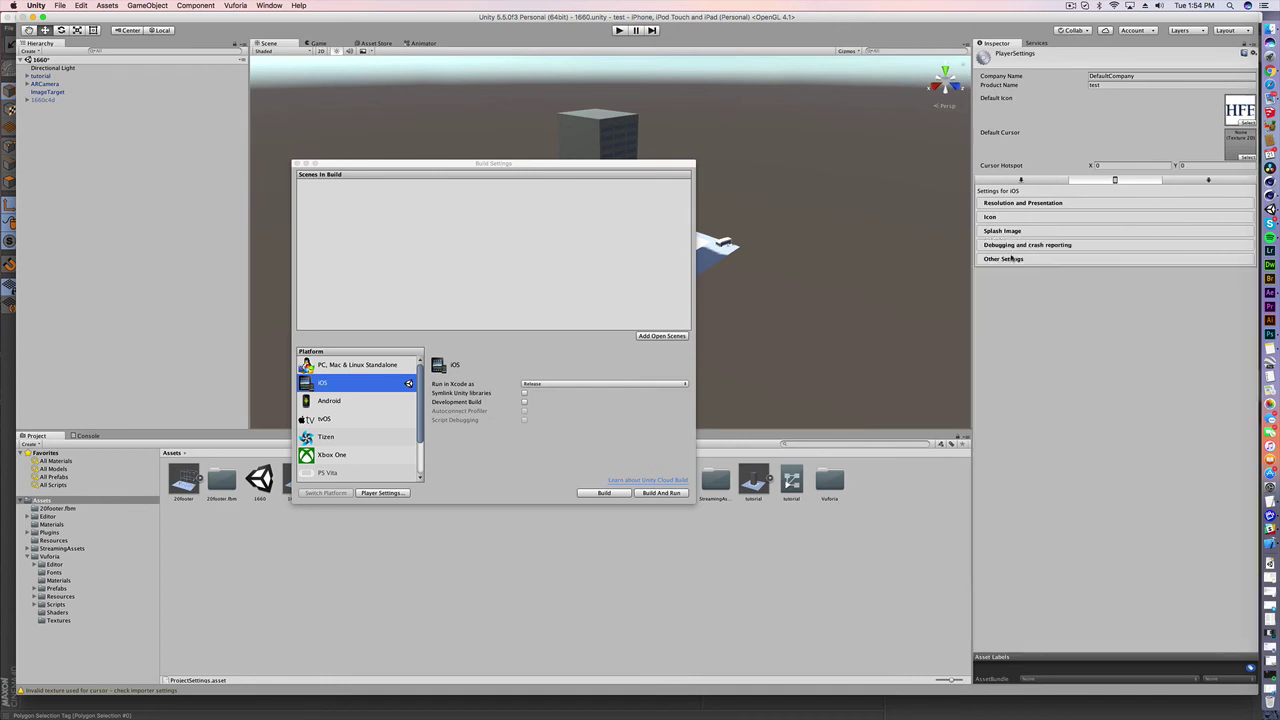
{"action": "left_click", "coordinate": [1014, 259]}
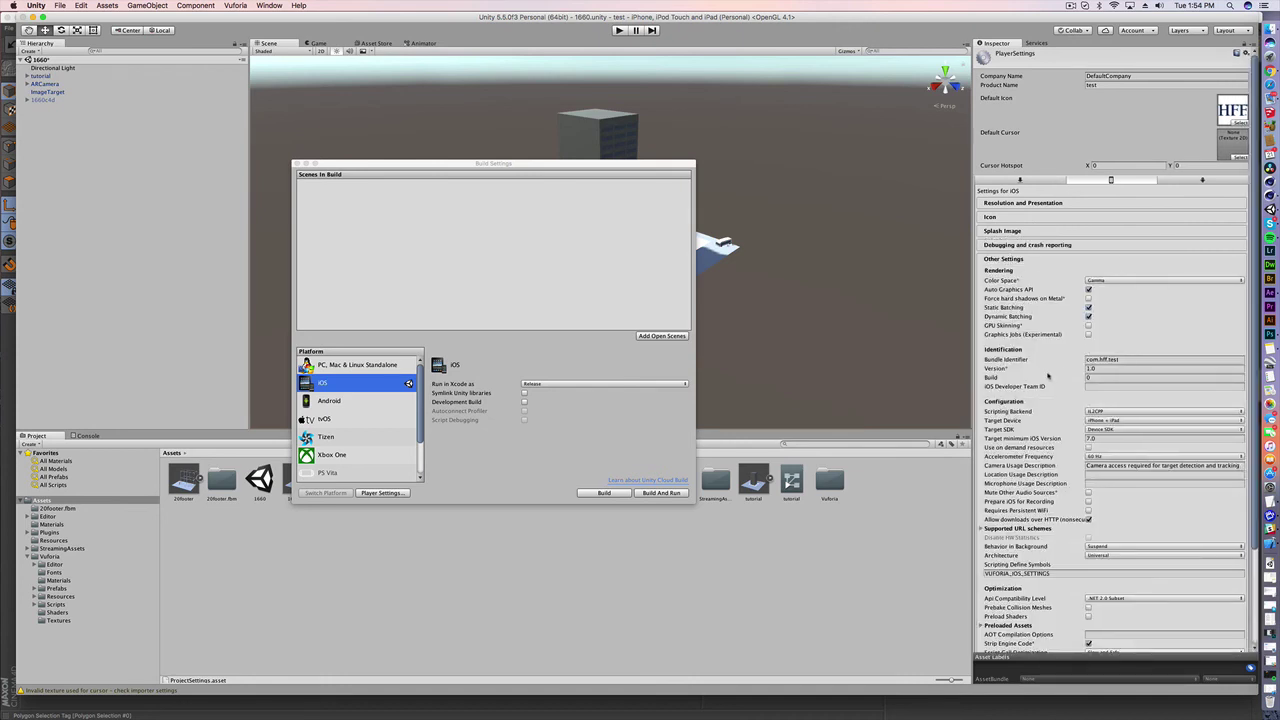
{"action": "scroll", "coordinate": [1046, 386], "scroll_direction": "down", "scroll_amount": 3}
{"action": "scroll", "coordinate": [1046, 393], "scroll_direction": "down", "scroll_amount": 2}
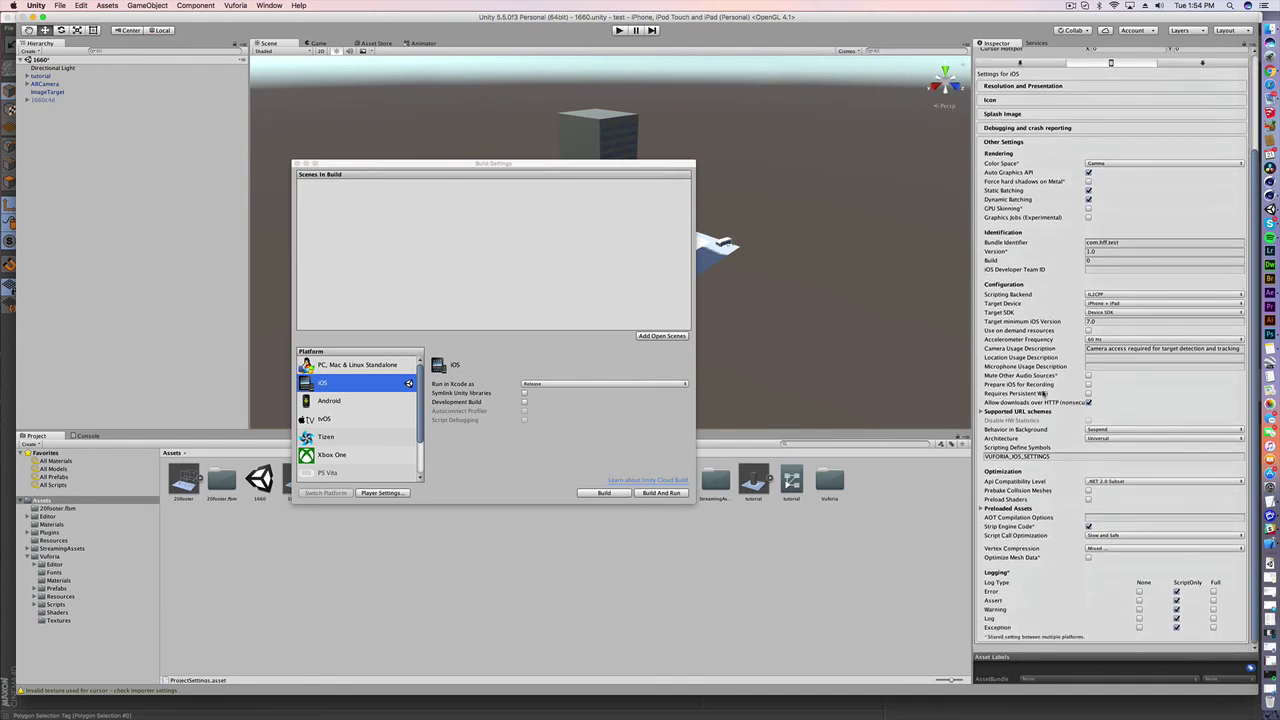
{"action": "scroll", "coordinate": [1043, 394], "scroll_direction": "up", "scroll_amount": 5}
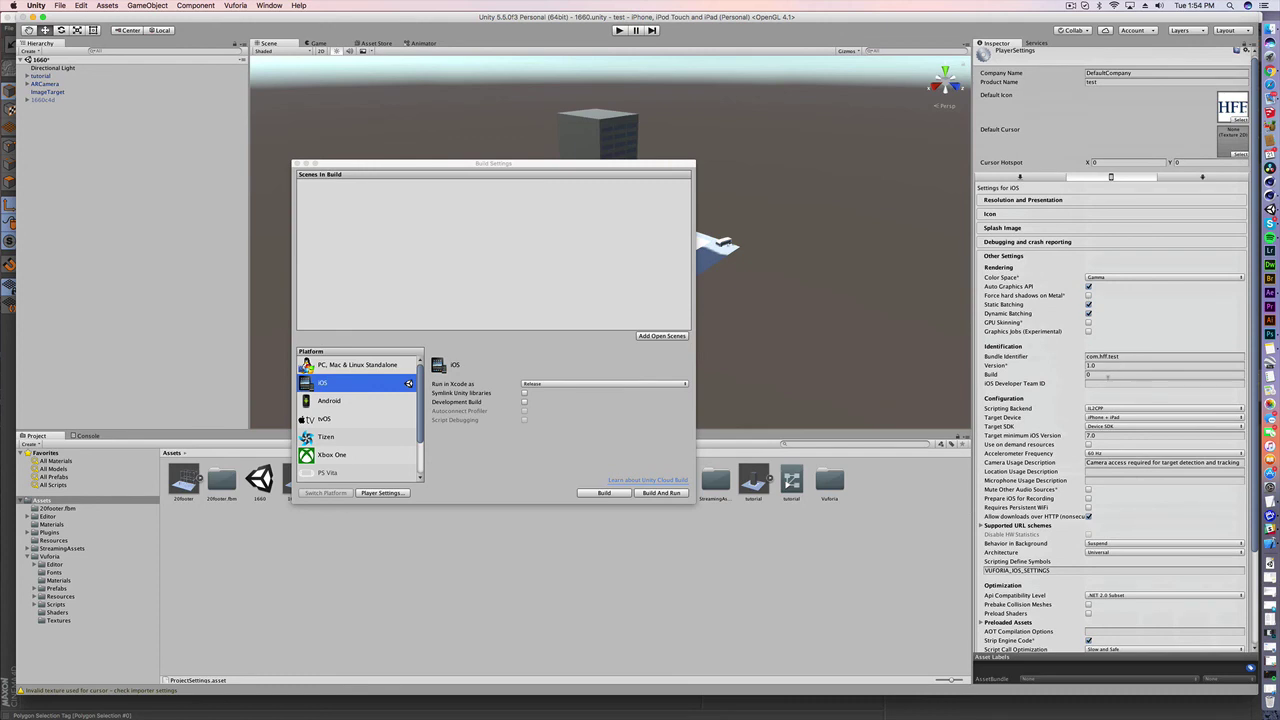
{"action": "left_click", "coordinate": [1008, 259]}
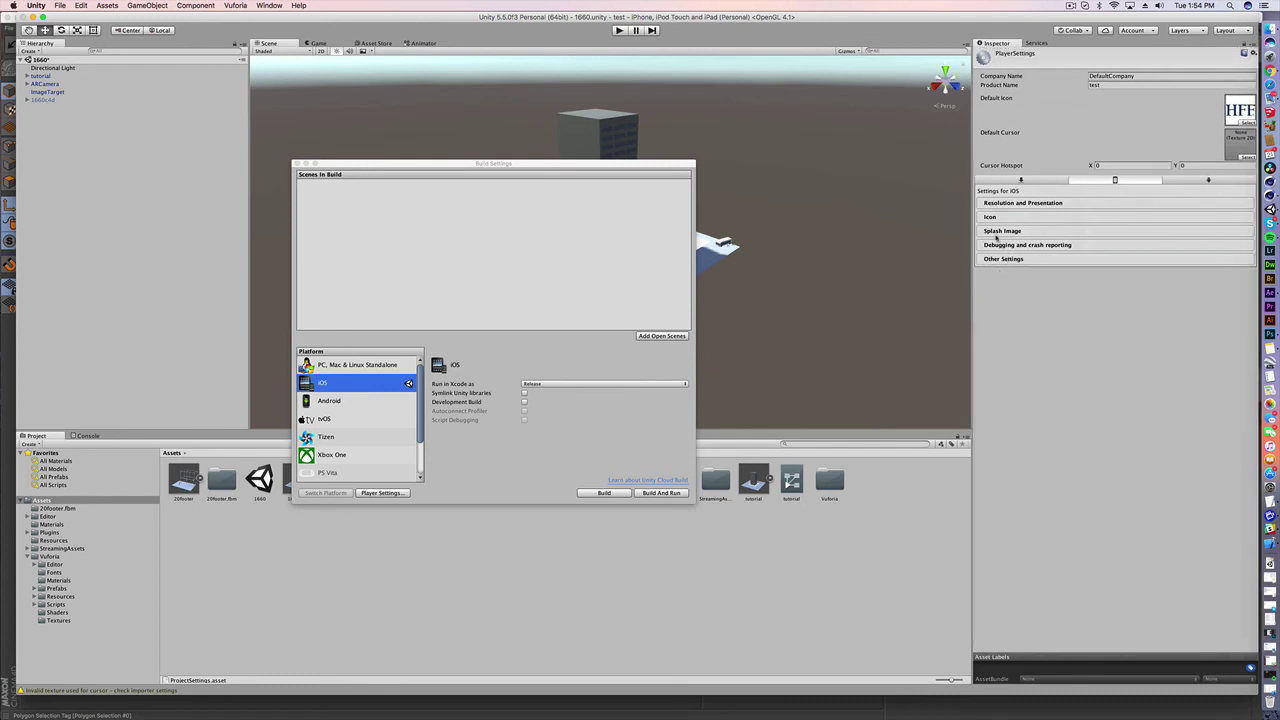
{"action": "left_click", "coordinate": [1006, 205]}
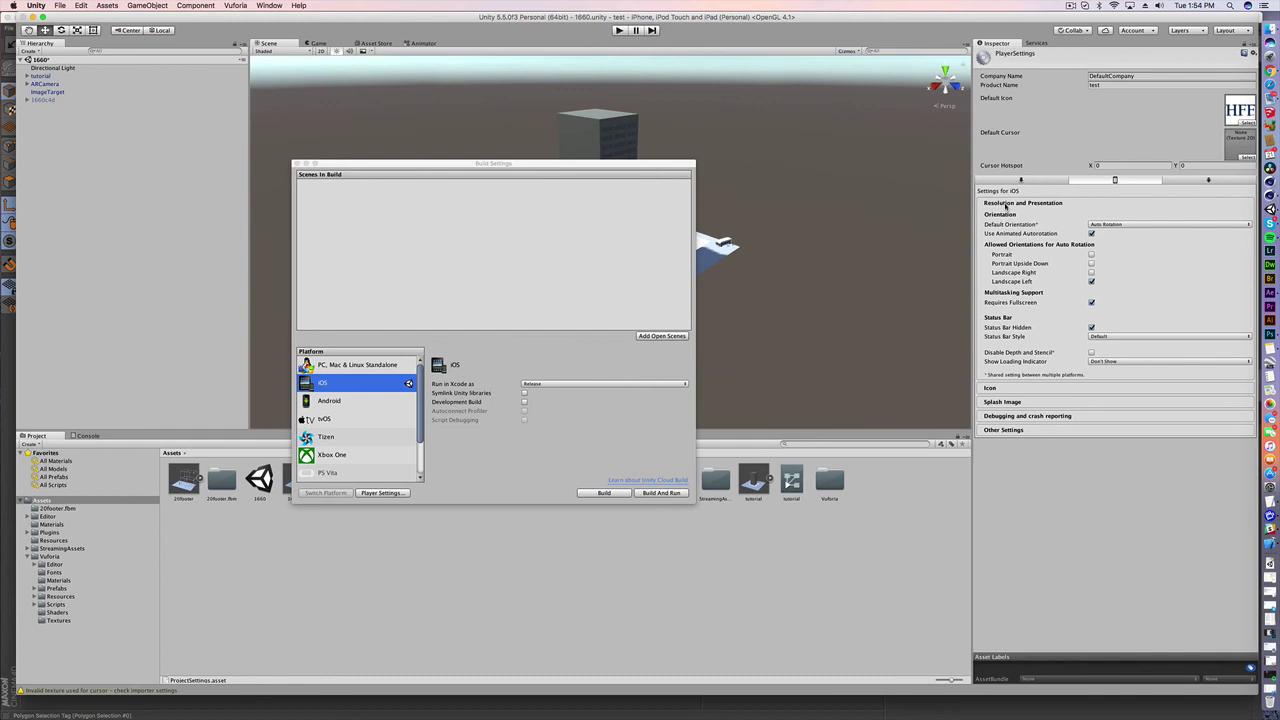
{"action": "left_click", "coordinate": [1006, 205]}
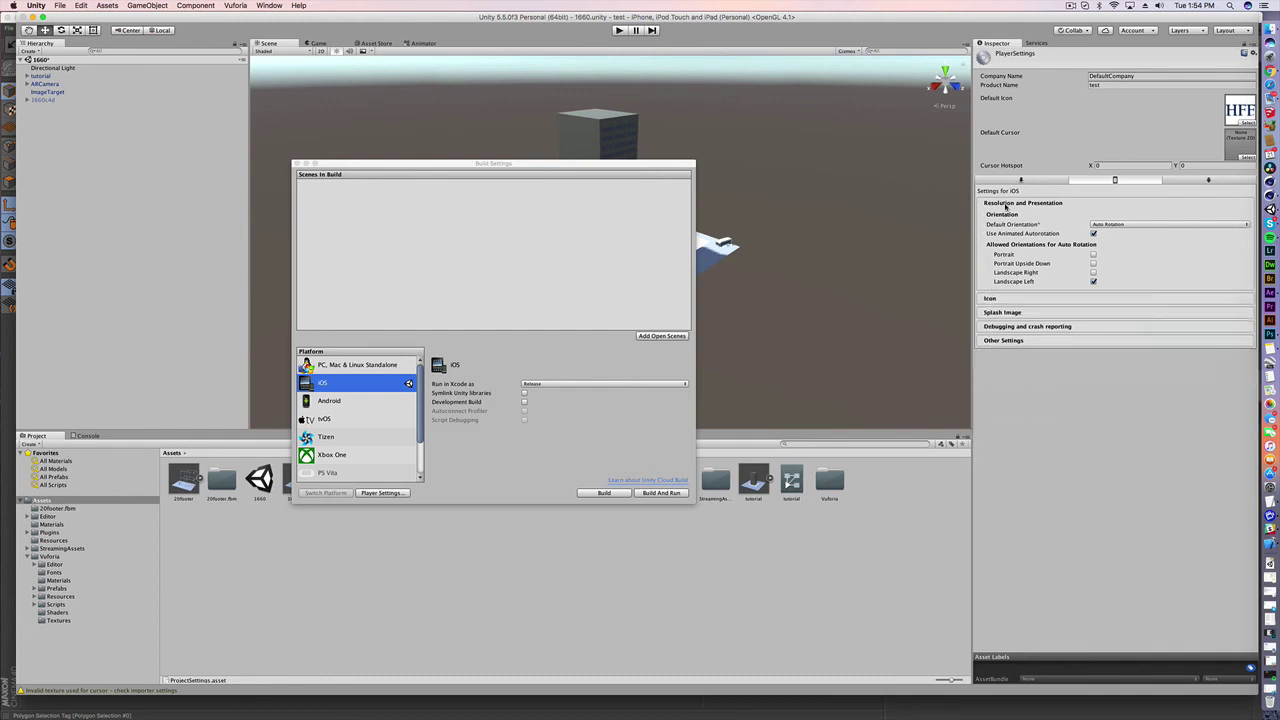
Reposition the Build Settings window and restore the Unity-iPhone Xcode project.
{"action": "left_click_drag", "start_coordinate": [452, 167], "coordinate": [496, 168]}
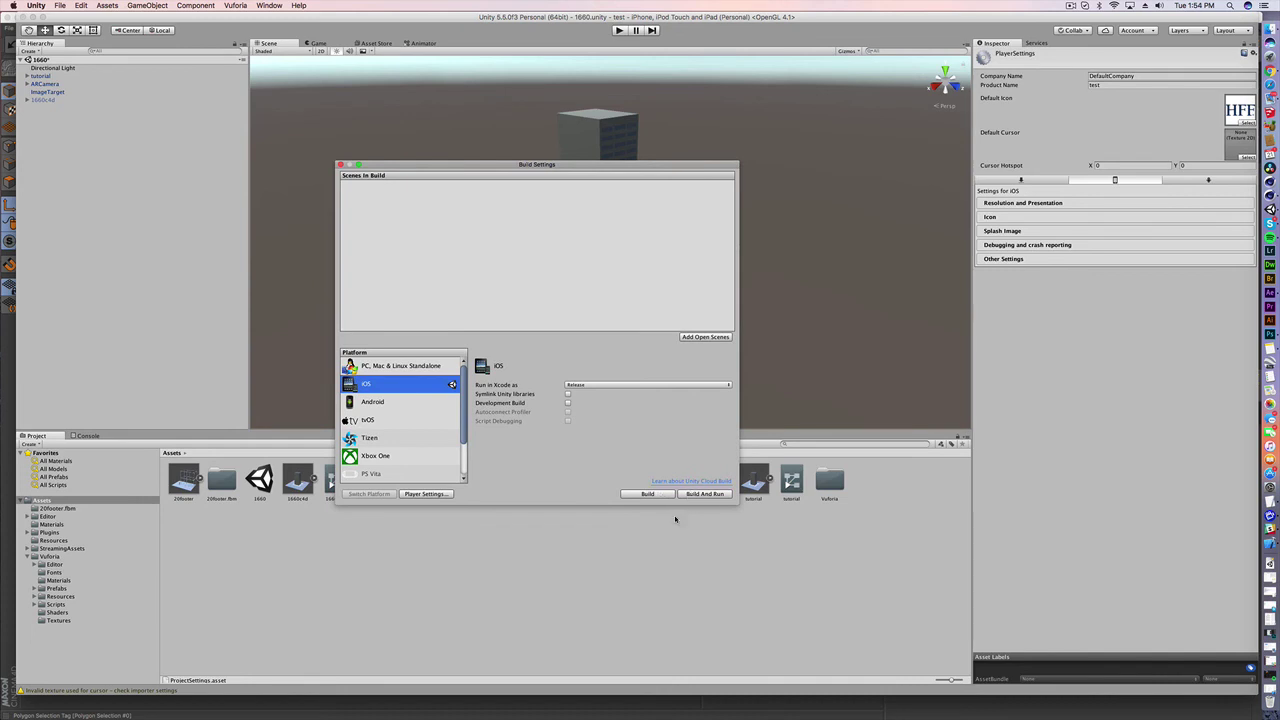
{"action": "left_click_drag", "start_coordinate": [520, 164], "coordinate": [498, 177]}
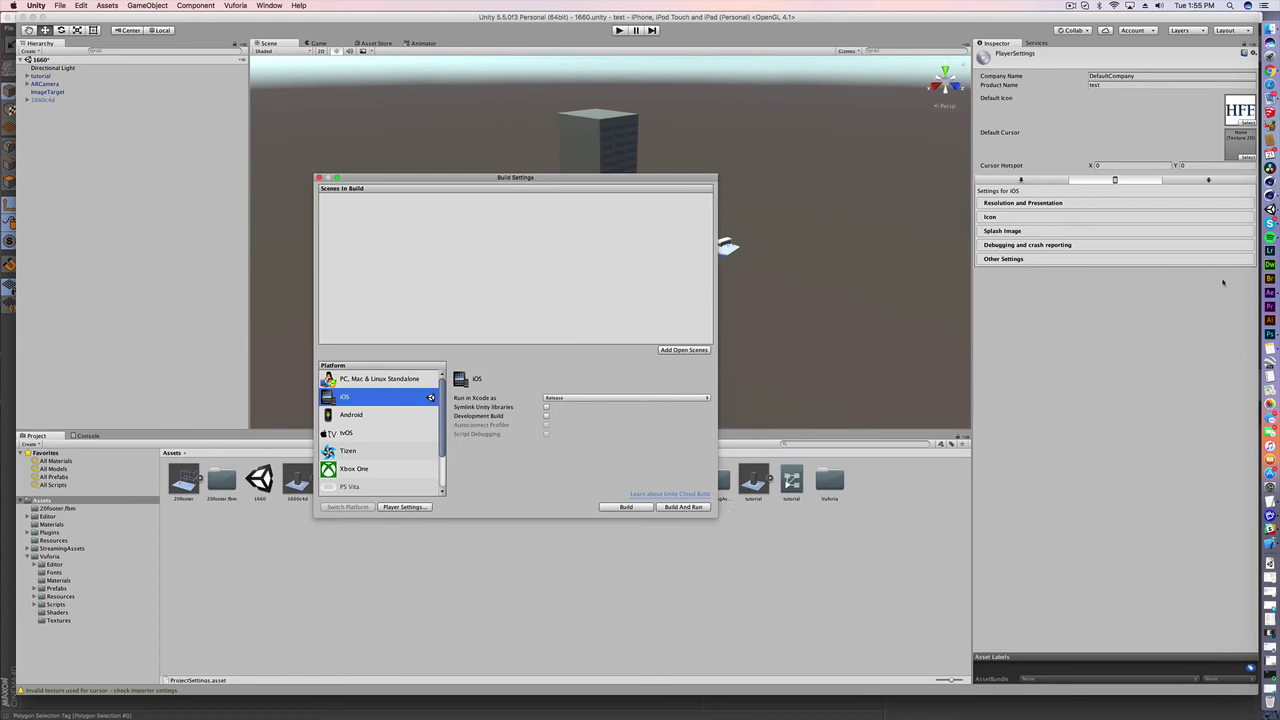
{"action": "left_click", "coordinate": [1268, 536]}
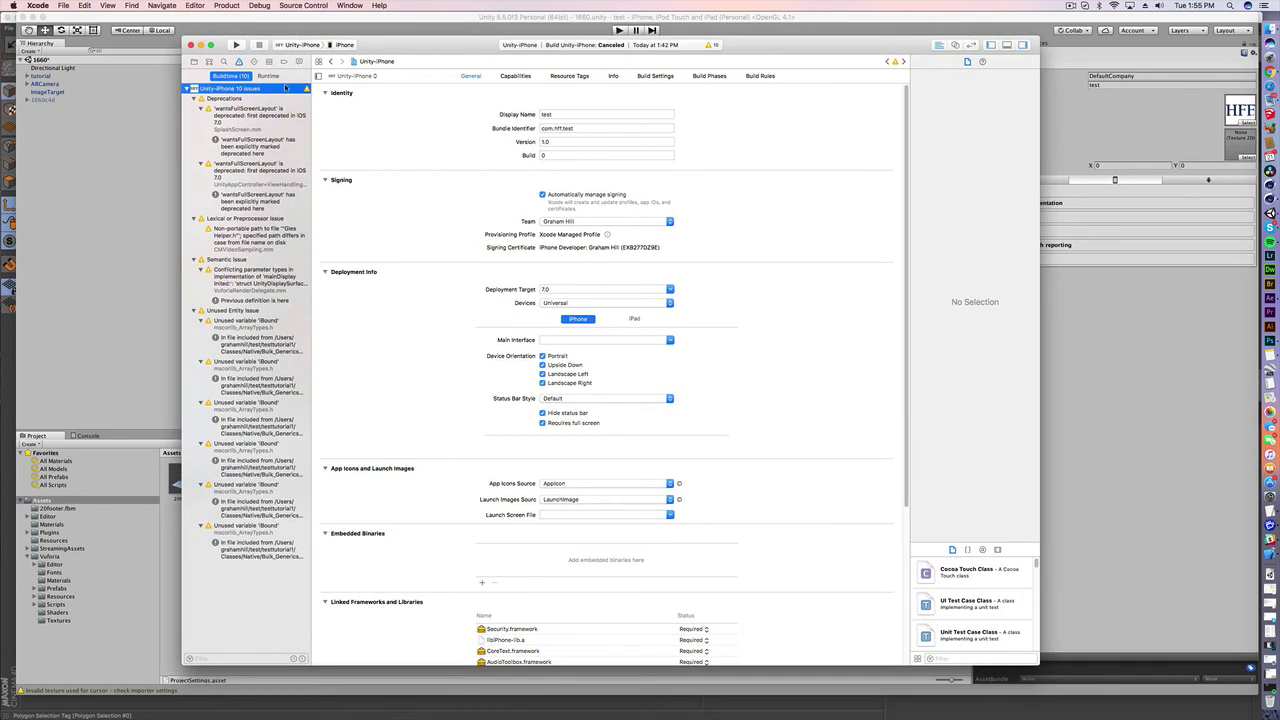
Keep the current signing team and iPhone destination, and set Display Name to Tutorial.
{"action": "left_click", "coordinate": [189, 90]}
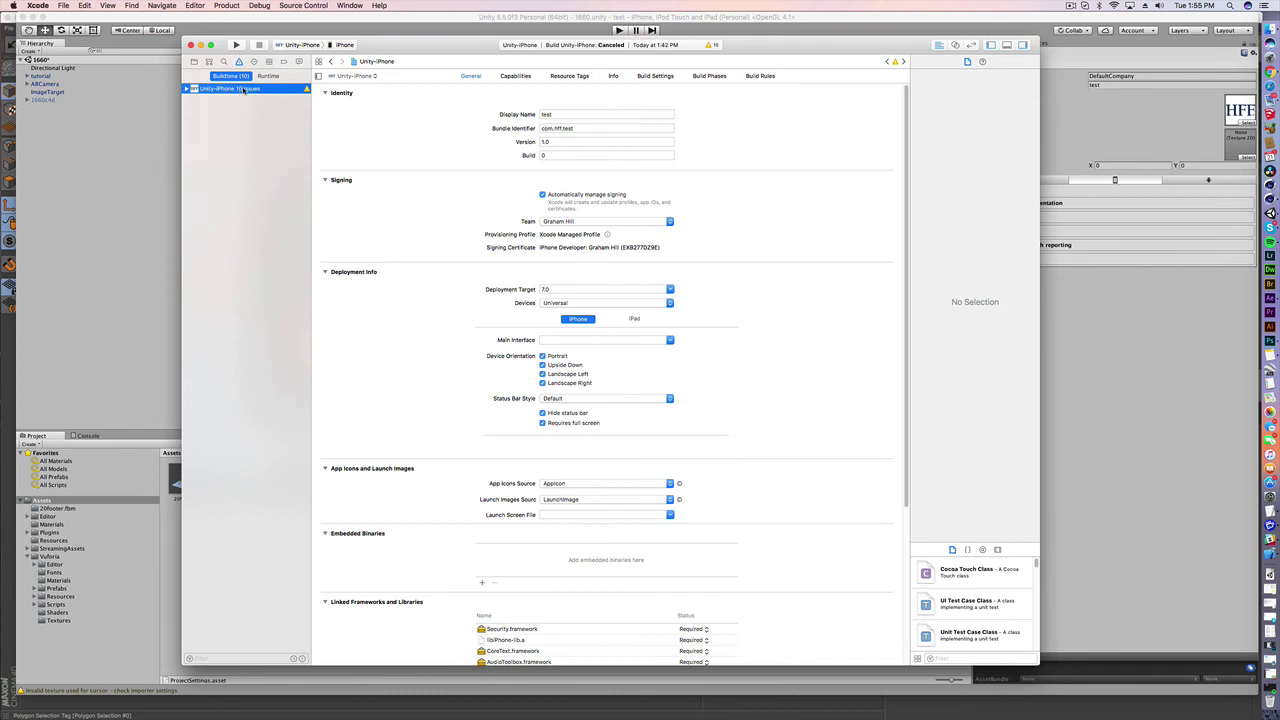
{"action": "left_click", "coordinate": [632, 223]}
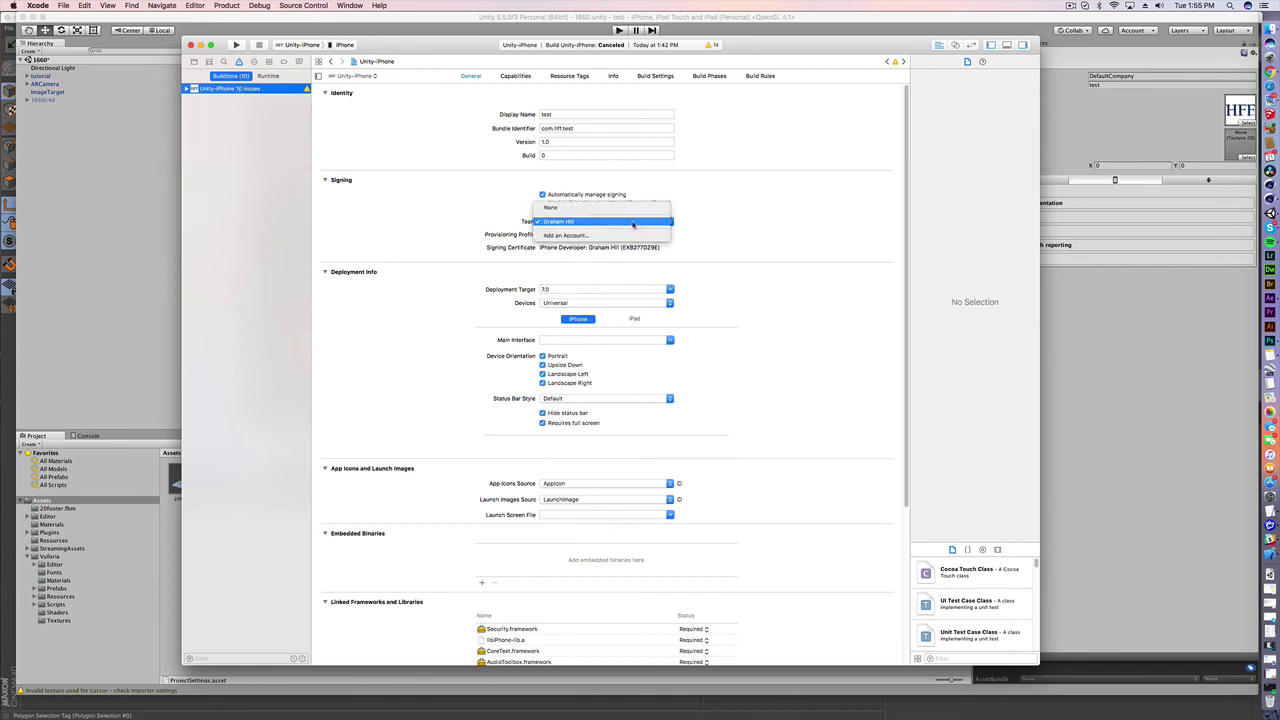
{"action": "left_click", "coordinate": [580, 222]}
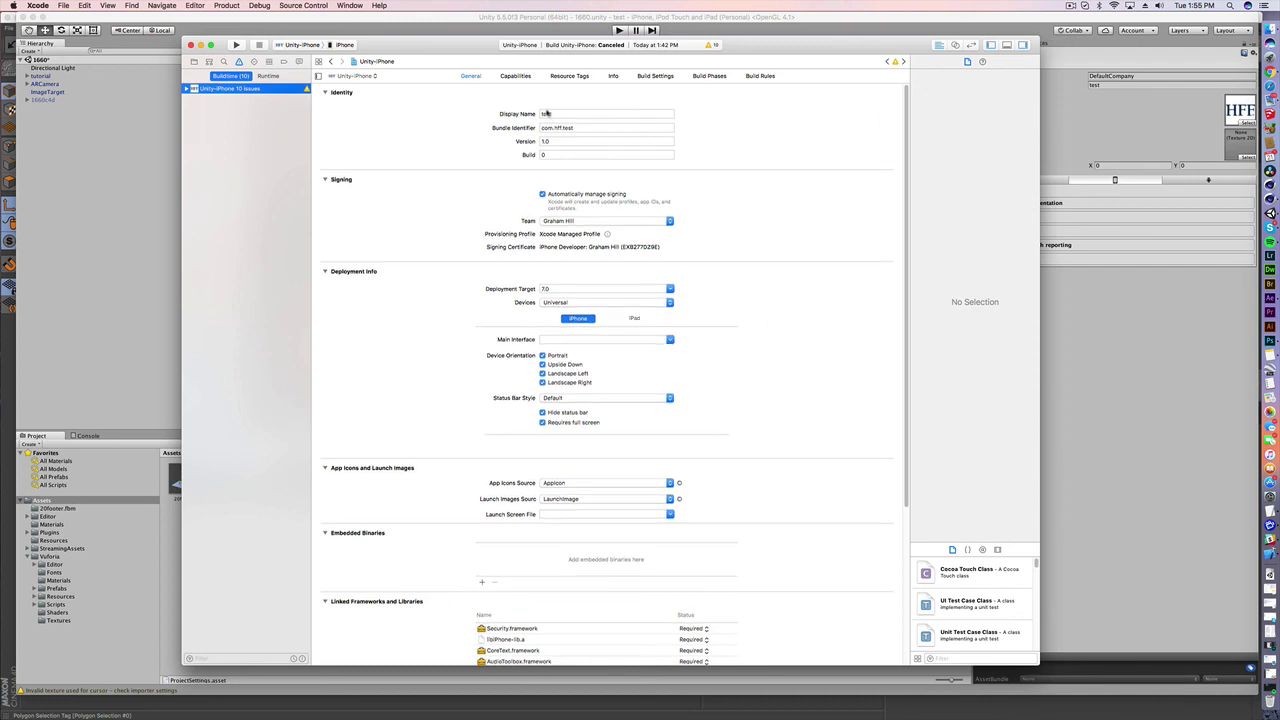
{"action": "double_click", "coordinate": [559, 112]}
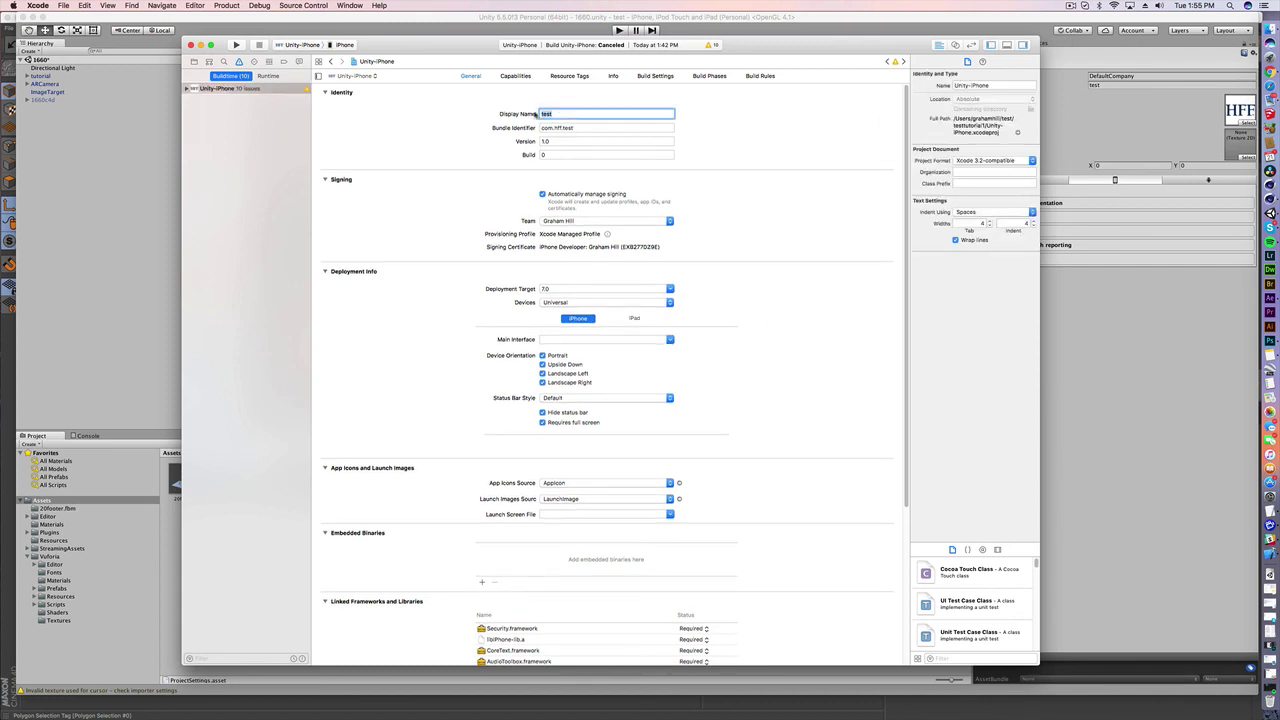
{"action": "type", "text": "Tutorial"}
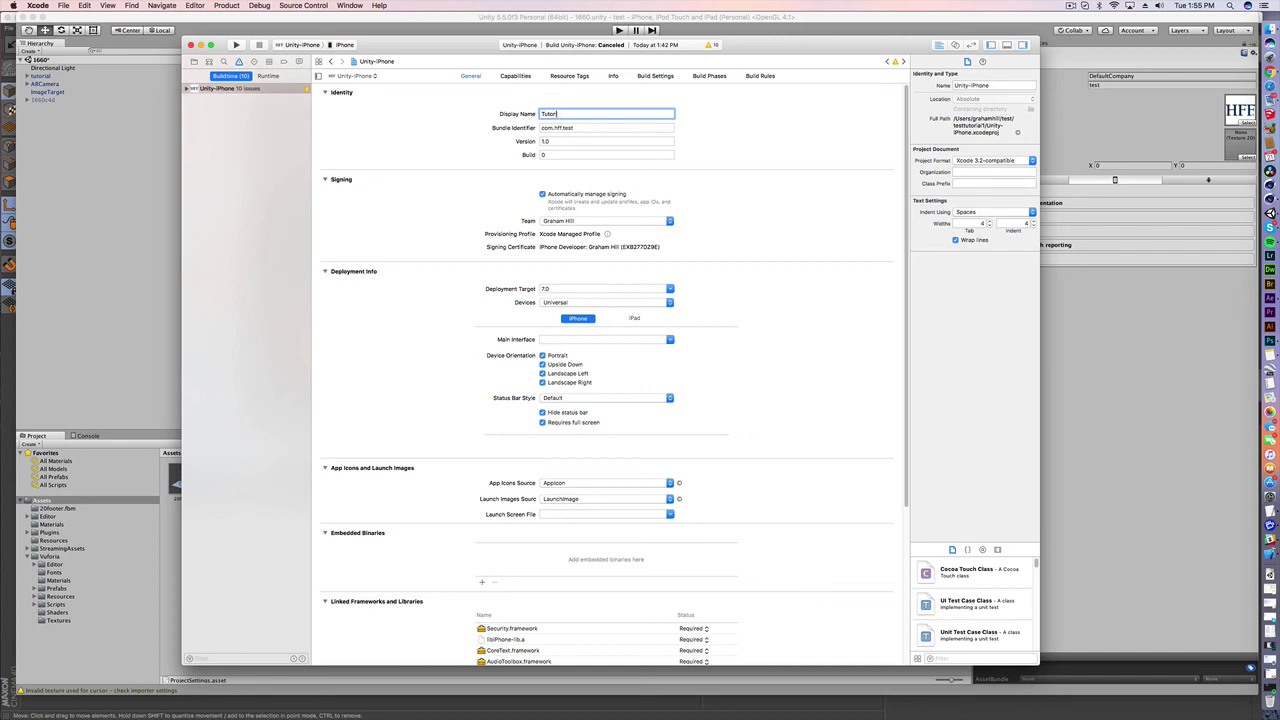
{"action": "left_click", "coordinate": [341, 45]}
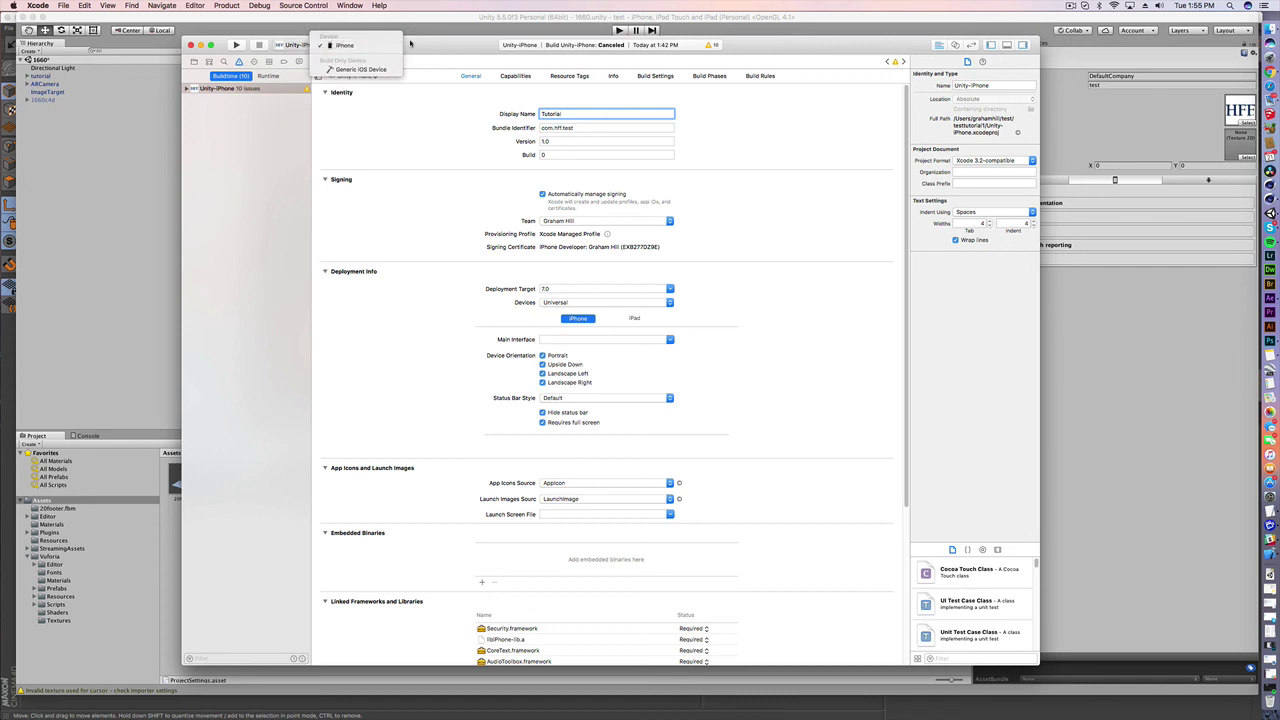
{"action": "left_click", "coordinate": [409, 43]}
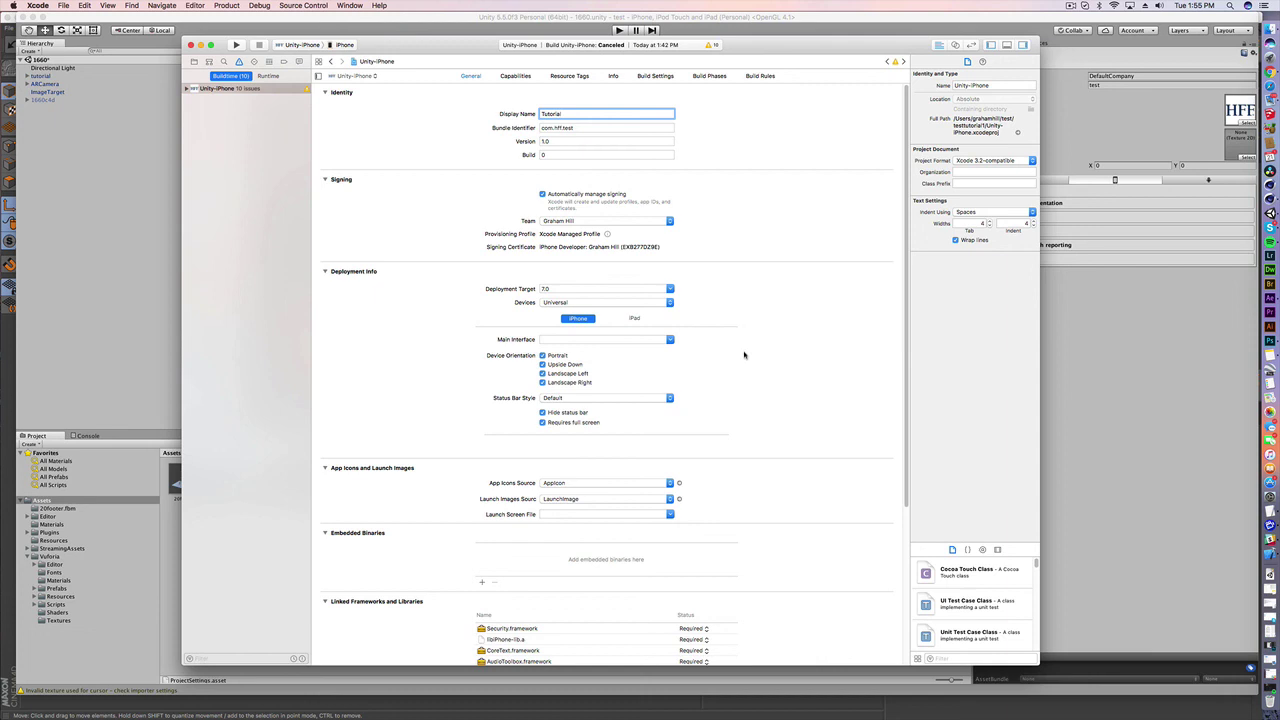
Toggle the device orientation checkboxes off and back on, then build and run Unity-iPhone.
{"action": "scroll", "coordinate": [671, 353], "scroll_direction": "down", "scroll_amount": 2}
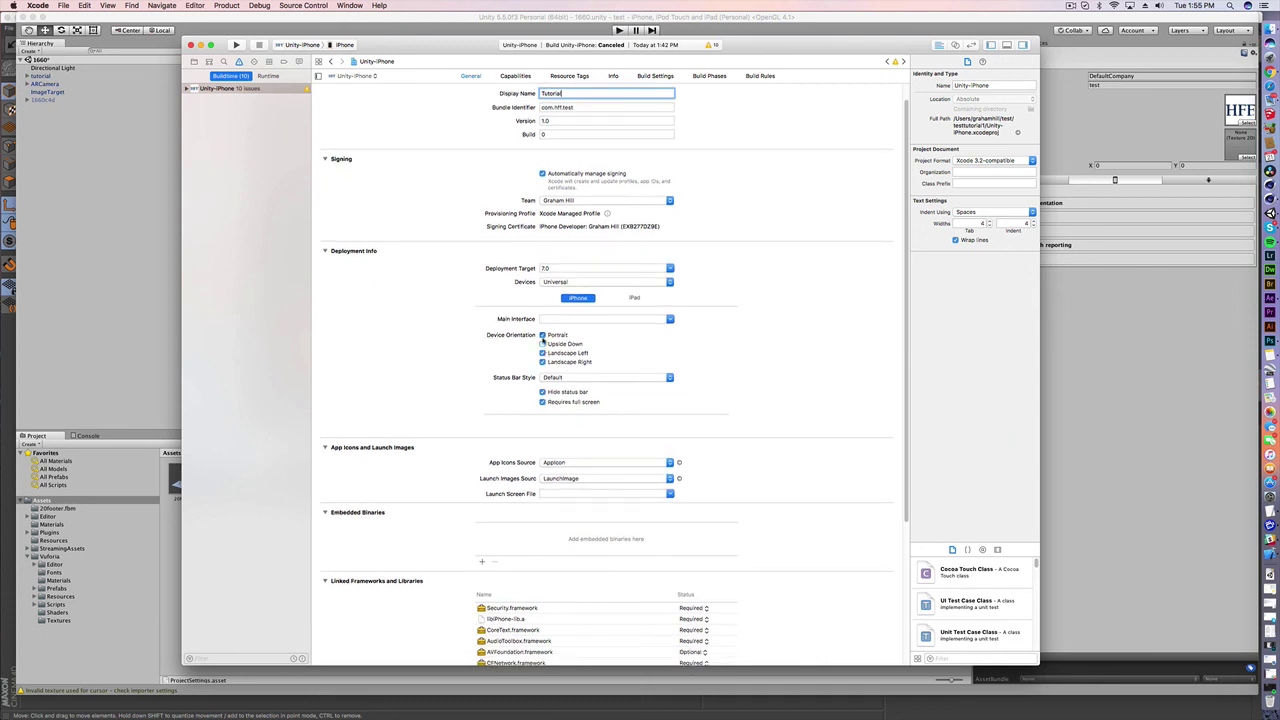
{"action": "left_click", "coordinate": [542, 335]}
{"action": "left_click", "coordinate": [542, 344]}
{"action": "left_click", "coordinate": [542, 362]}
{"action": "left_click", "coordinate": [542, 362]}
{"action": "left_click", "coordinate": [542, 344]}
{"action": "left_click", "coordinate": [542, 335]}
{"action": "scroll", "coordinate": [868, 396], "scroll_direction": "down", "scroll_amount": 5}
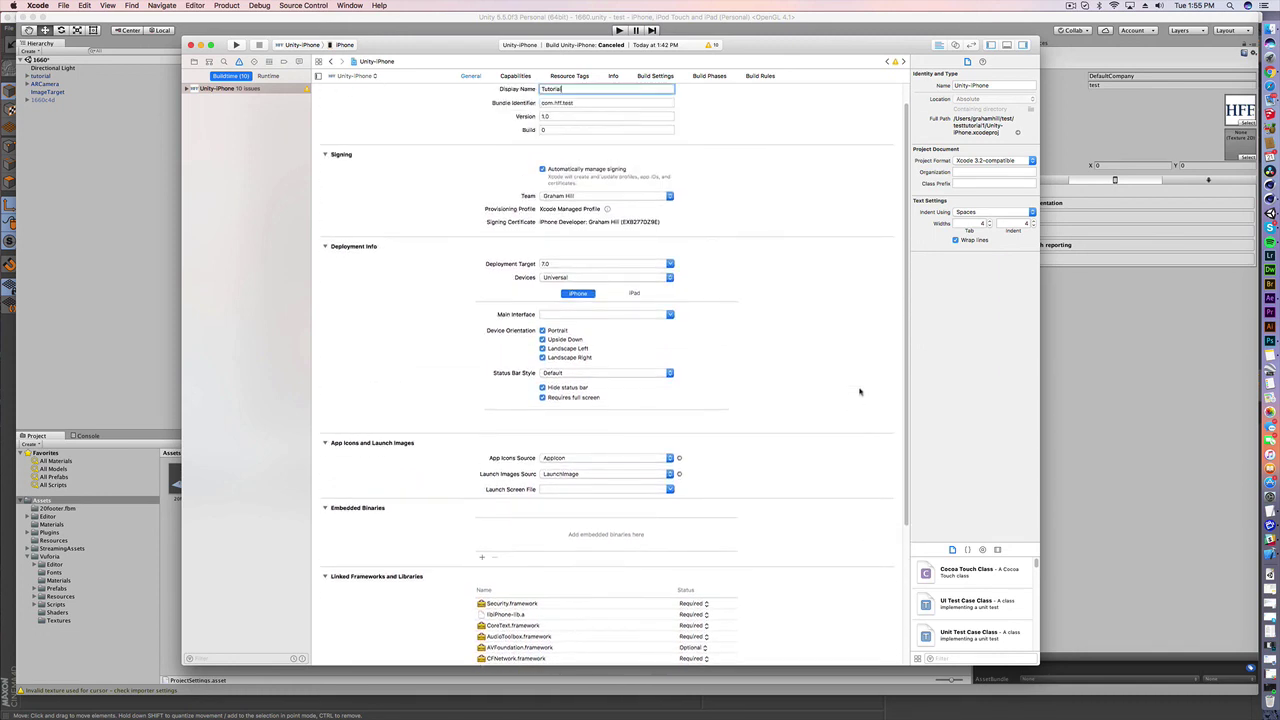
{"action": "scroll", "coordinate": [860, 394], "scroll_direction": "up", "scroll_amount": 1}
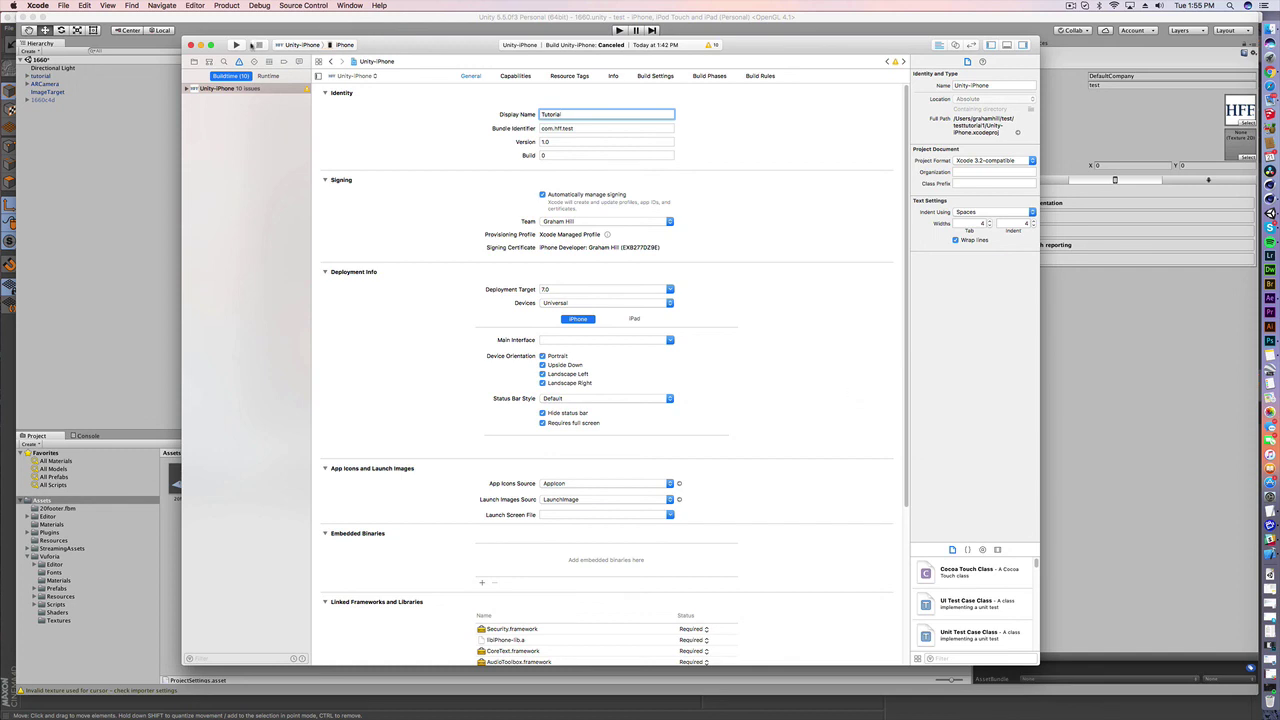
{"action": "left_click", "coordinate": [237, 46]}
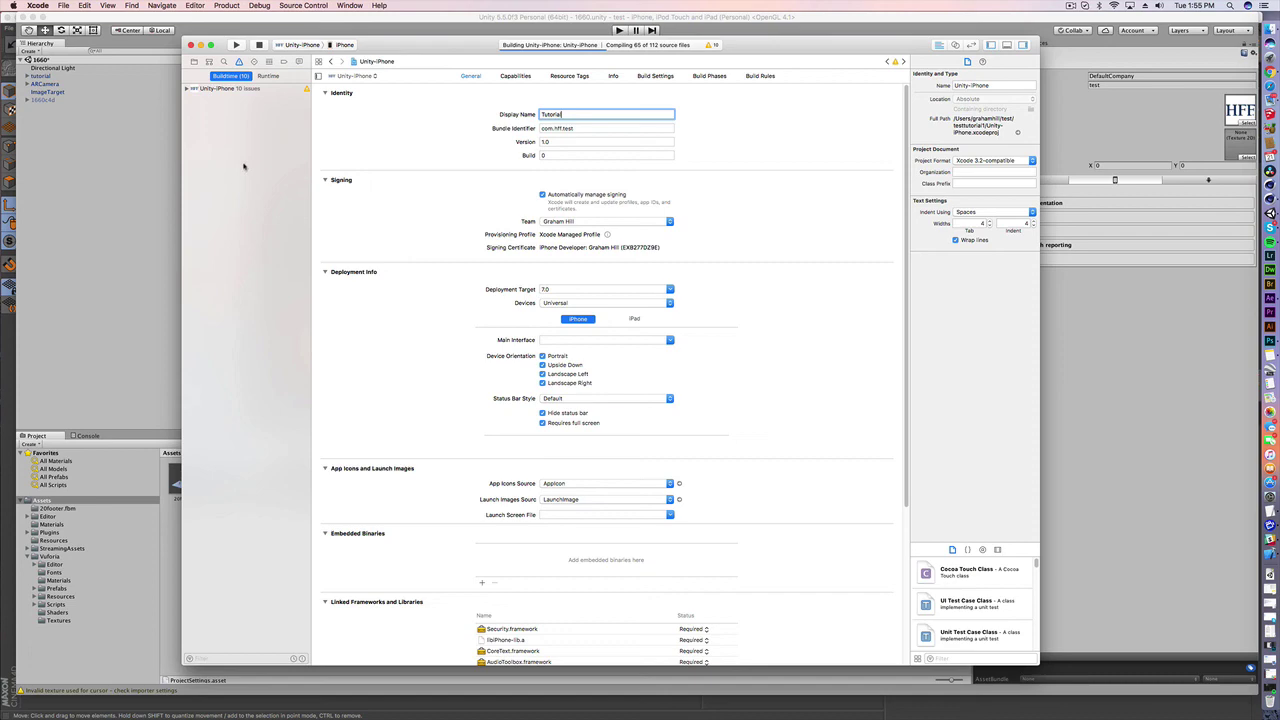
{"action": "left_click", "coordinate": [201, 45]}
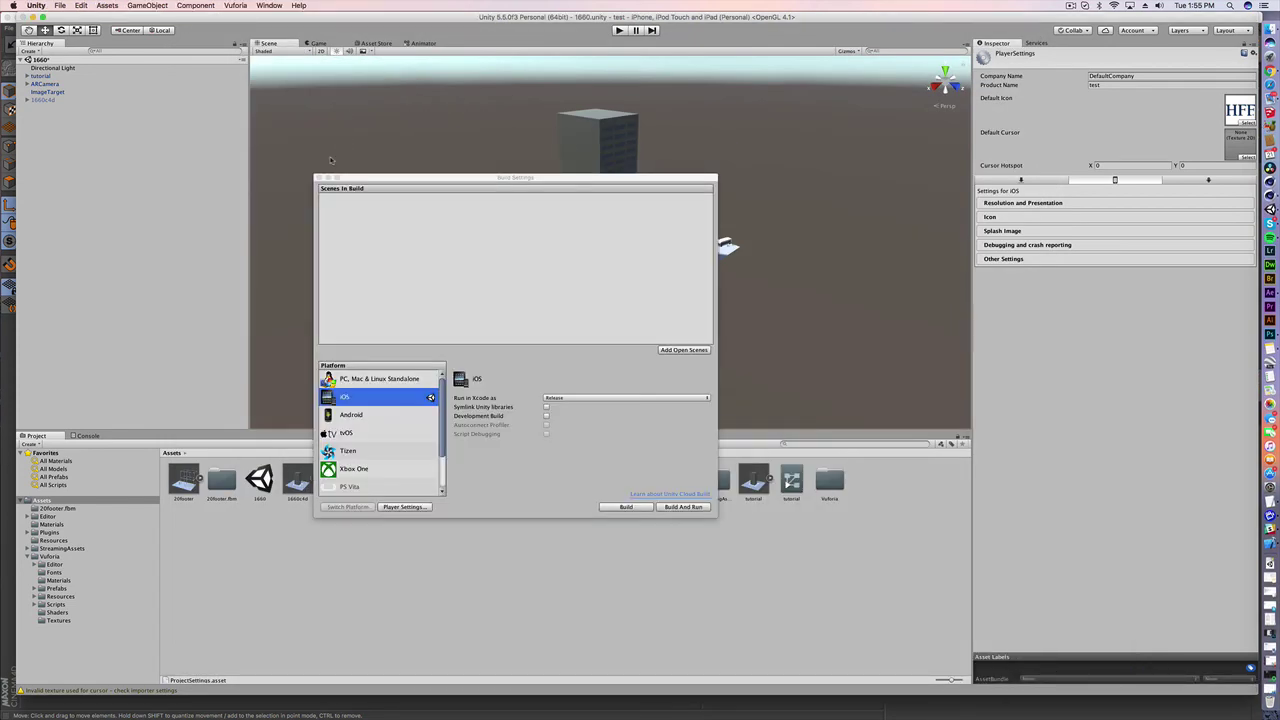
Close the Build Settings window with Escape.
{"action": "key", "text": "Escape"}
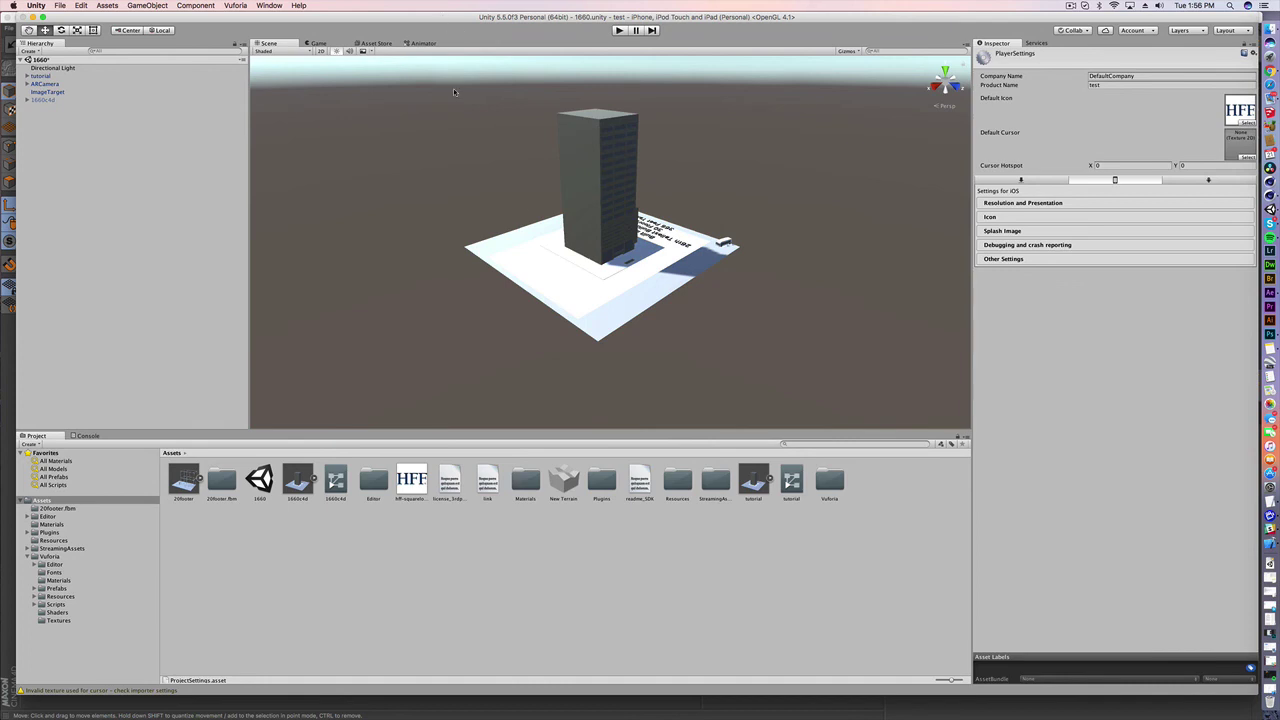